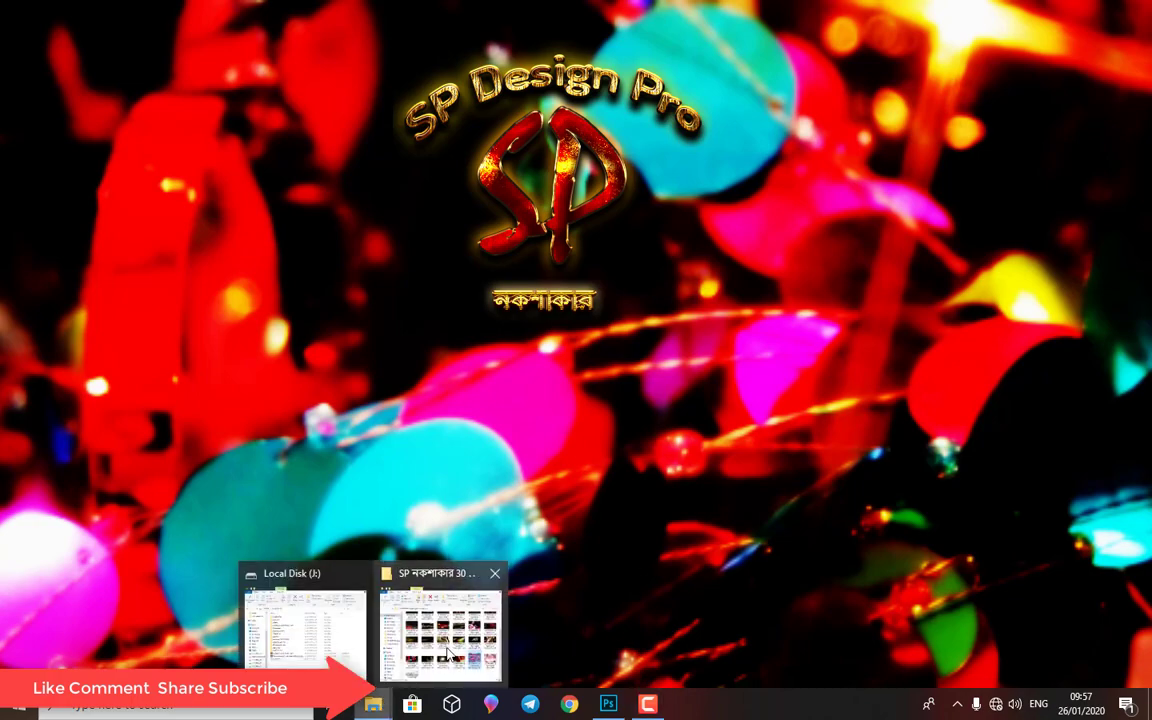
Browse the bokeh texture pack folder, then minimise it to reveal the desktop
{"action": "left_click", "coordinate": [469, 641]}
{"action": "scroll", "coordinate": [560, 400], "scroll_direction": "up", "scroll_amount": 3}
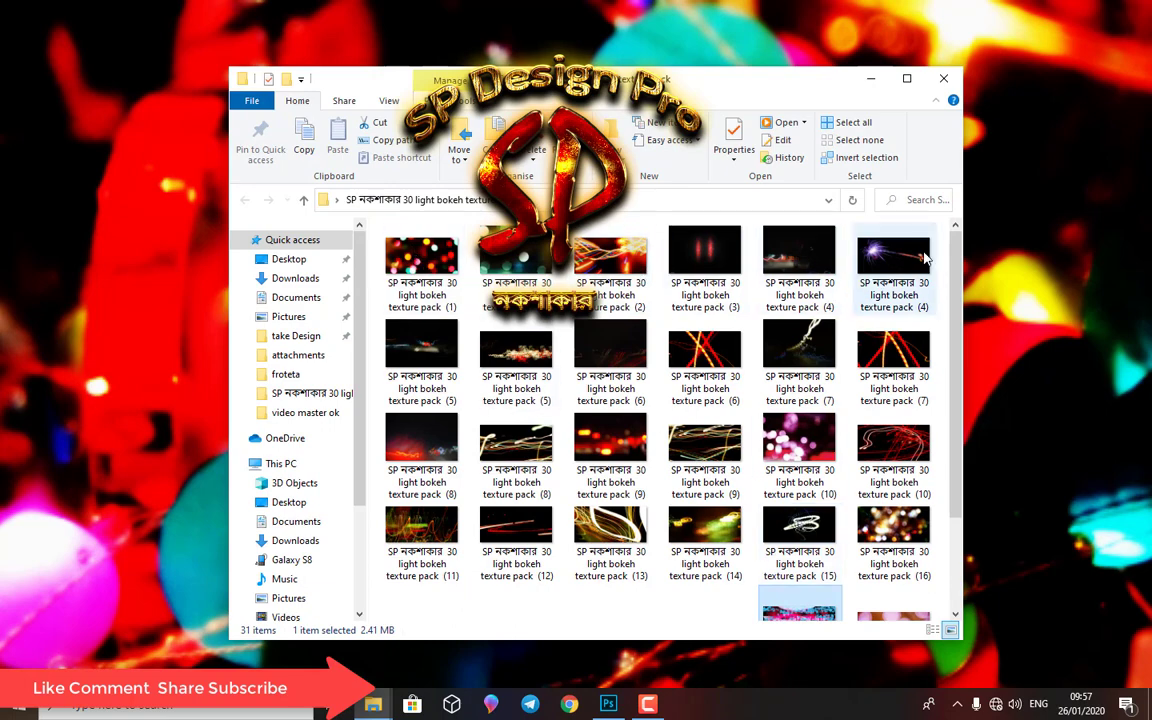
{"action": "scroll", "coordinate": [800, 350], "scroll_direction": "down", "scroll_amount": 3}
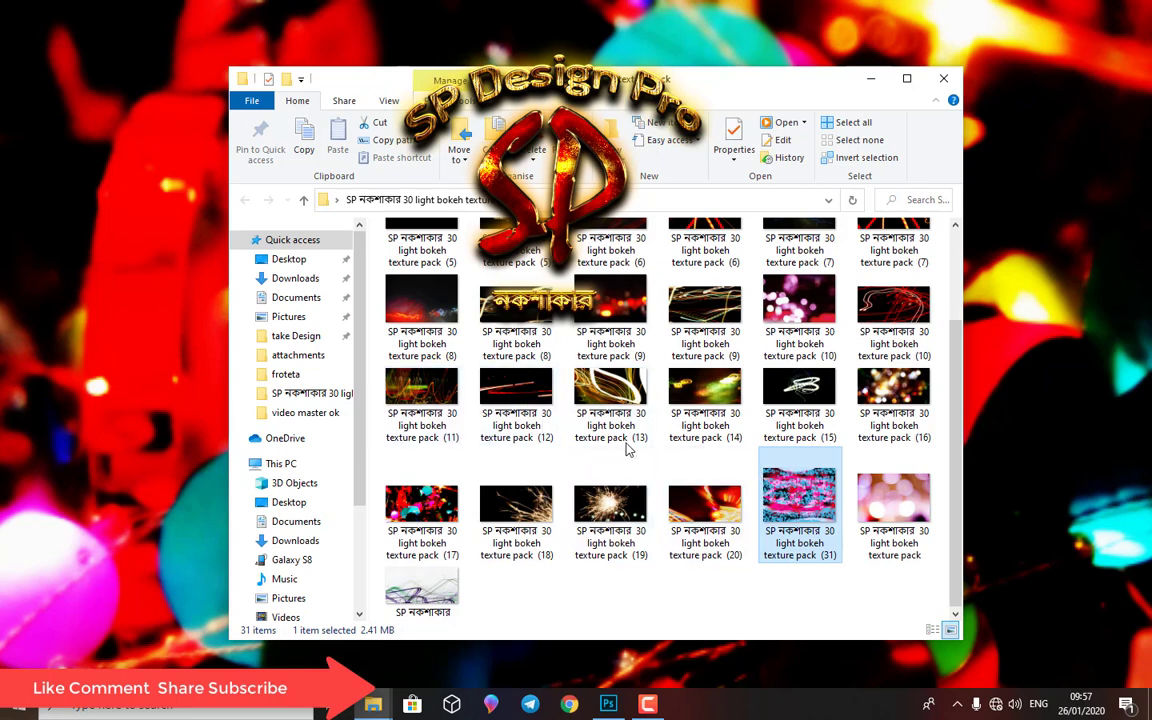
{"action": "left_click", "coordinate": [870, 86]}
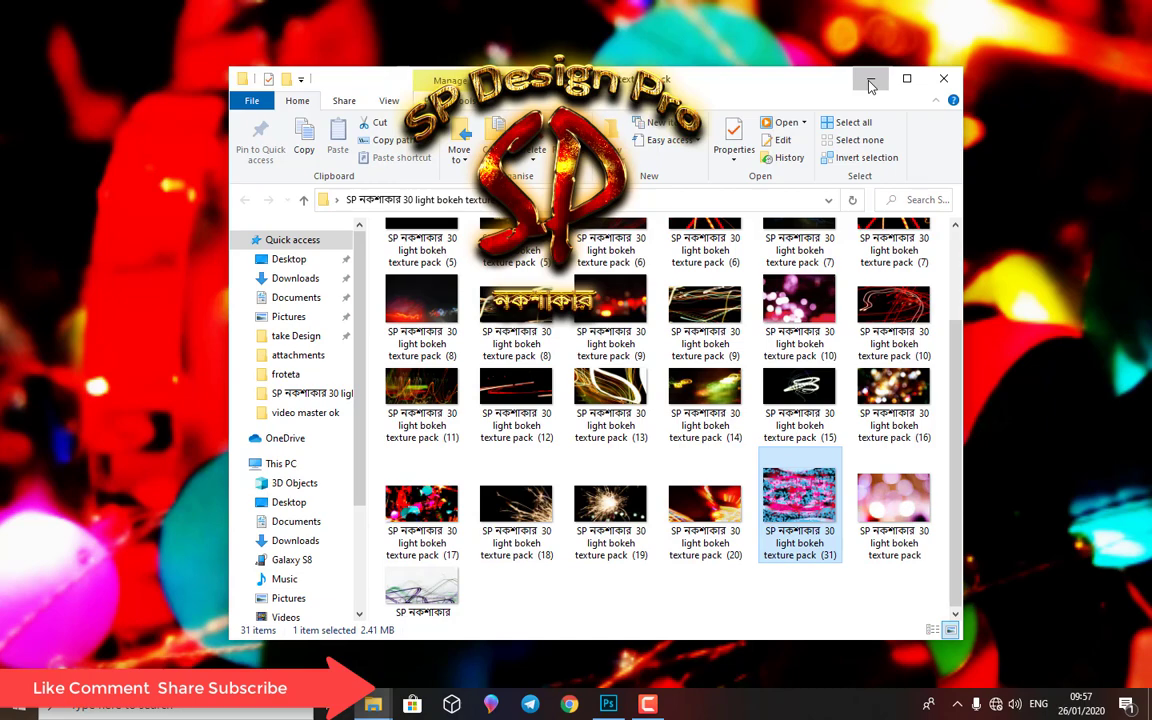
{"action": "left_click", "coordinate": [870, 86]}
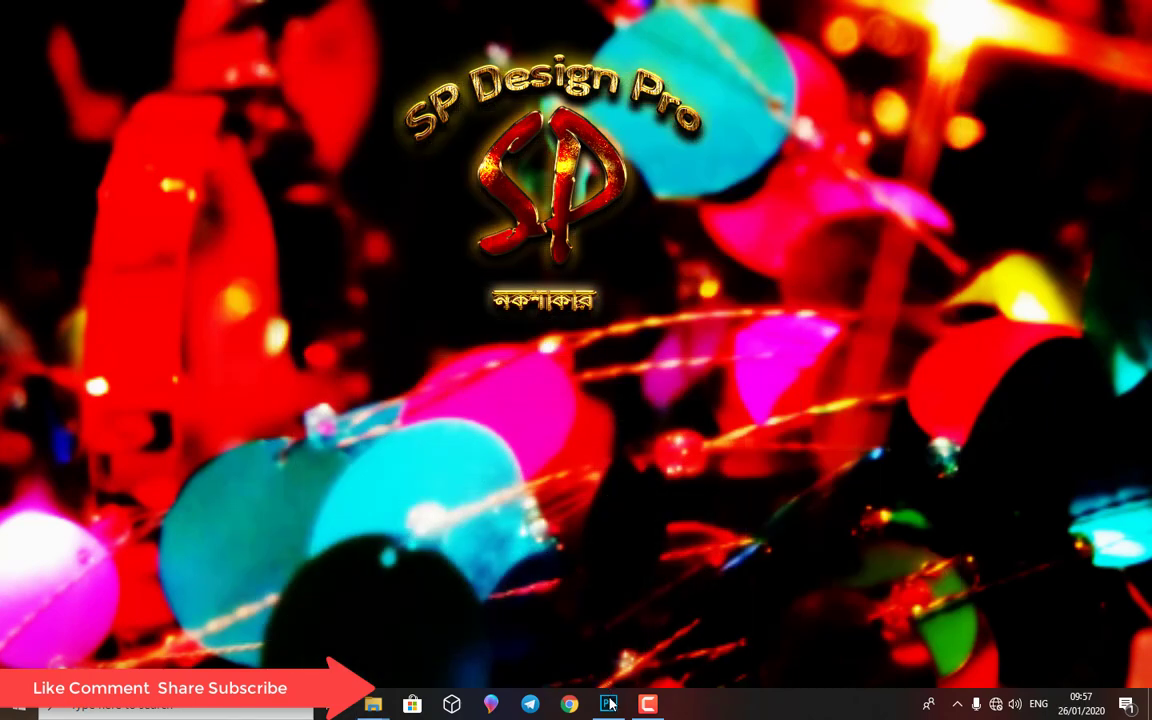
{"action": "mouse_move", "coordinate": [608, 704]}
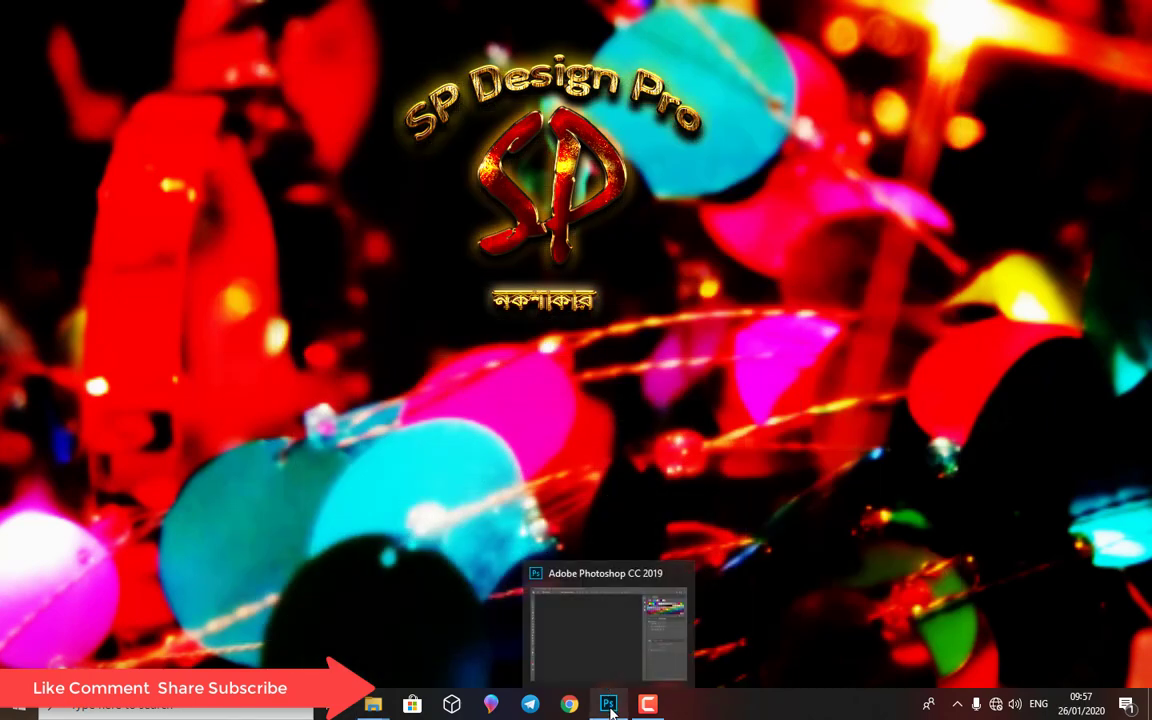
Create a new 2000 × 1500 px, 300 ppi white Photoshop document
{"action": "left_click", "coordinate": [609, 706]}
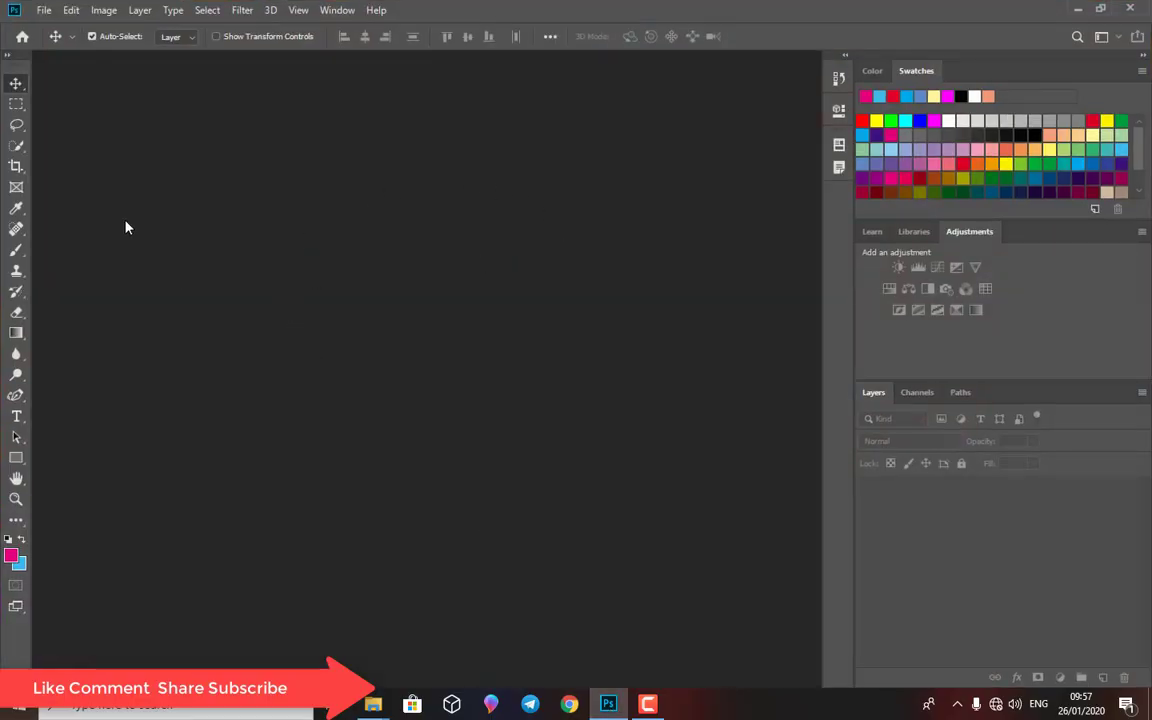
{"action": "left_click", "coordinate": [43, 10]}
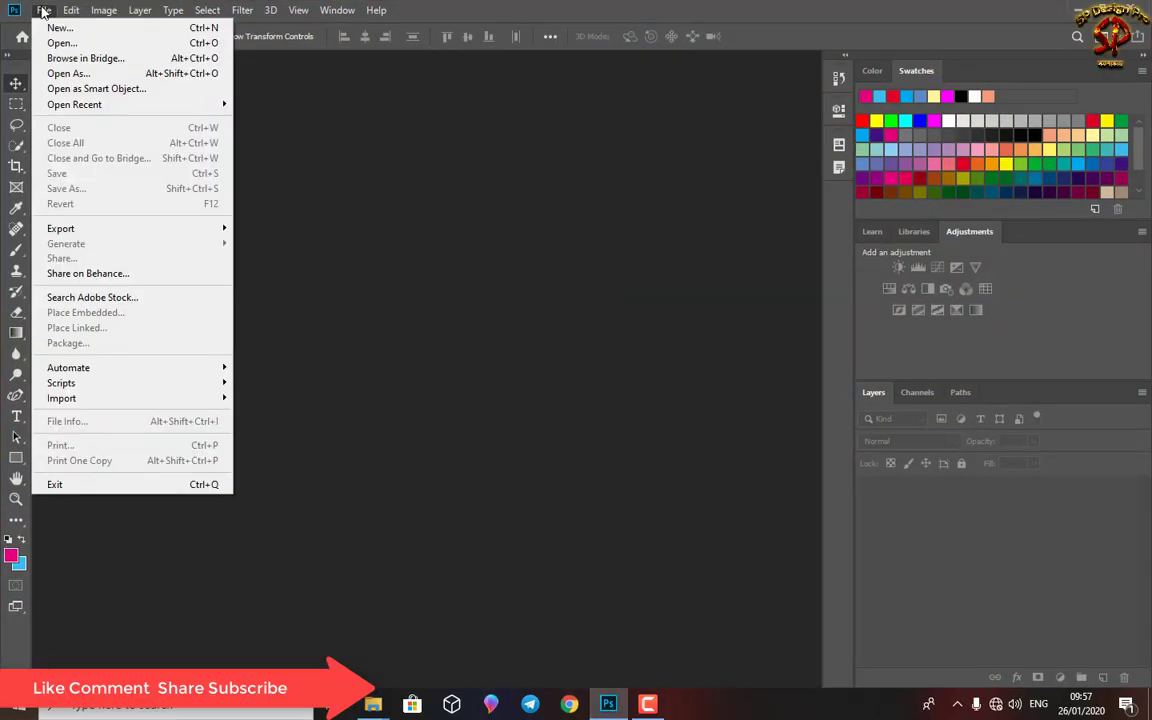
{"action": "left_click", "coordinate": [55, 28]}
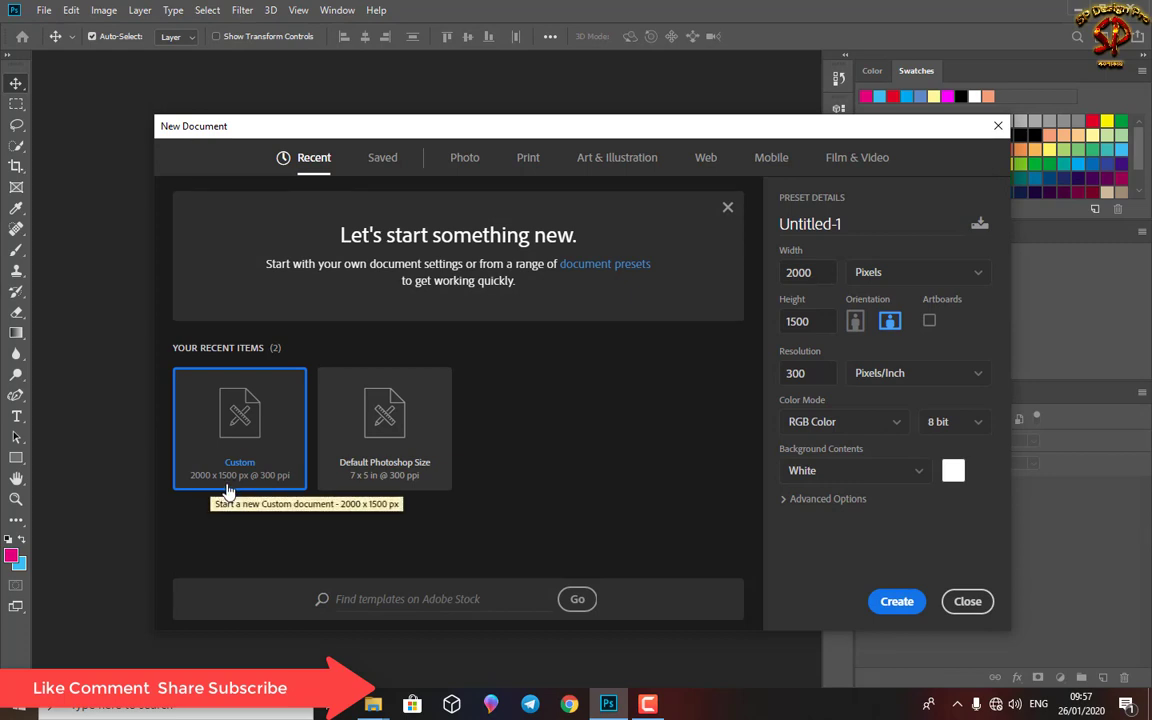
{"action": "left_click", "coordinate": [897, 603]}
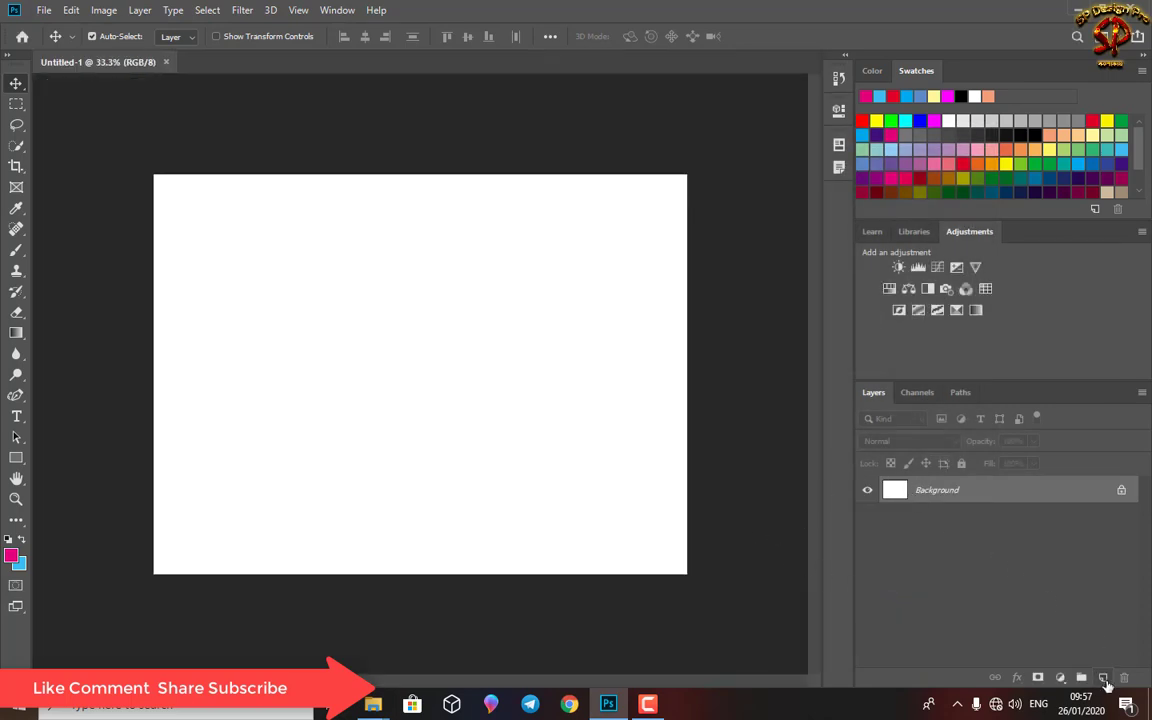
Add four empty layers and hide Layer 4
{"action": "left_click", "coordinate": [1104, 680]}
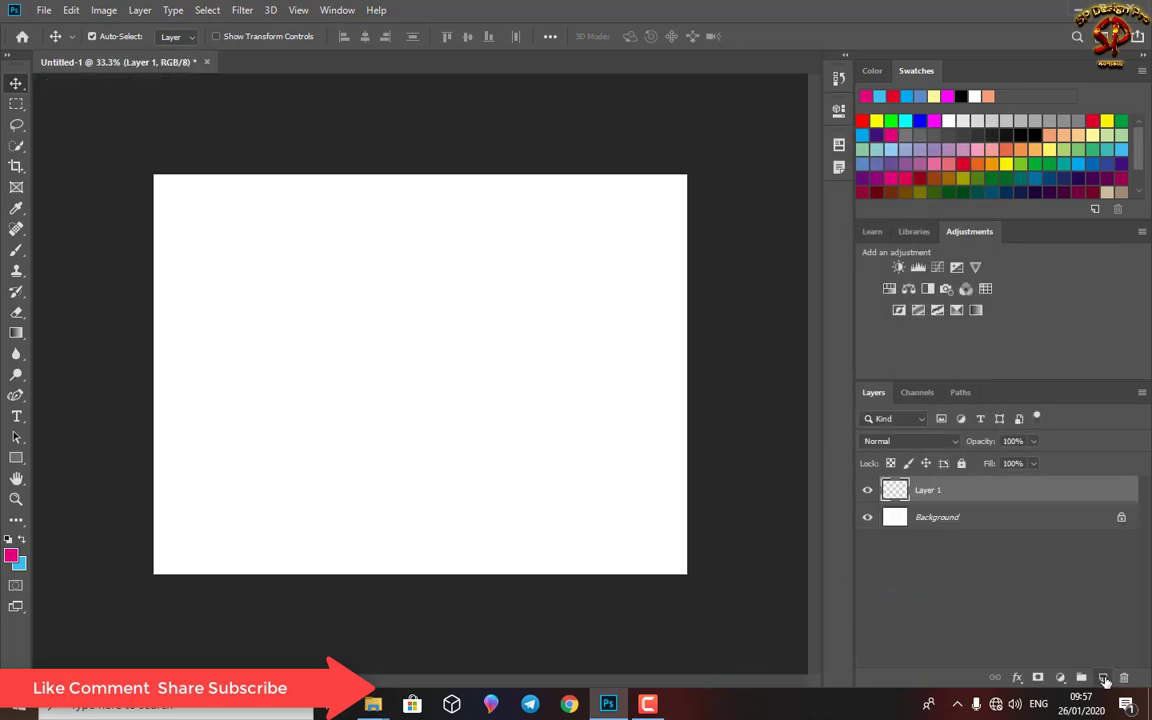
{"action": "left_click", "coordinate": [1104, 680]}
{"action": "left_click", "coordinate": [1104, 680]}
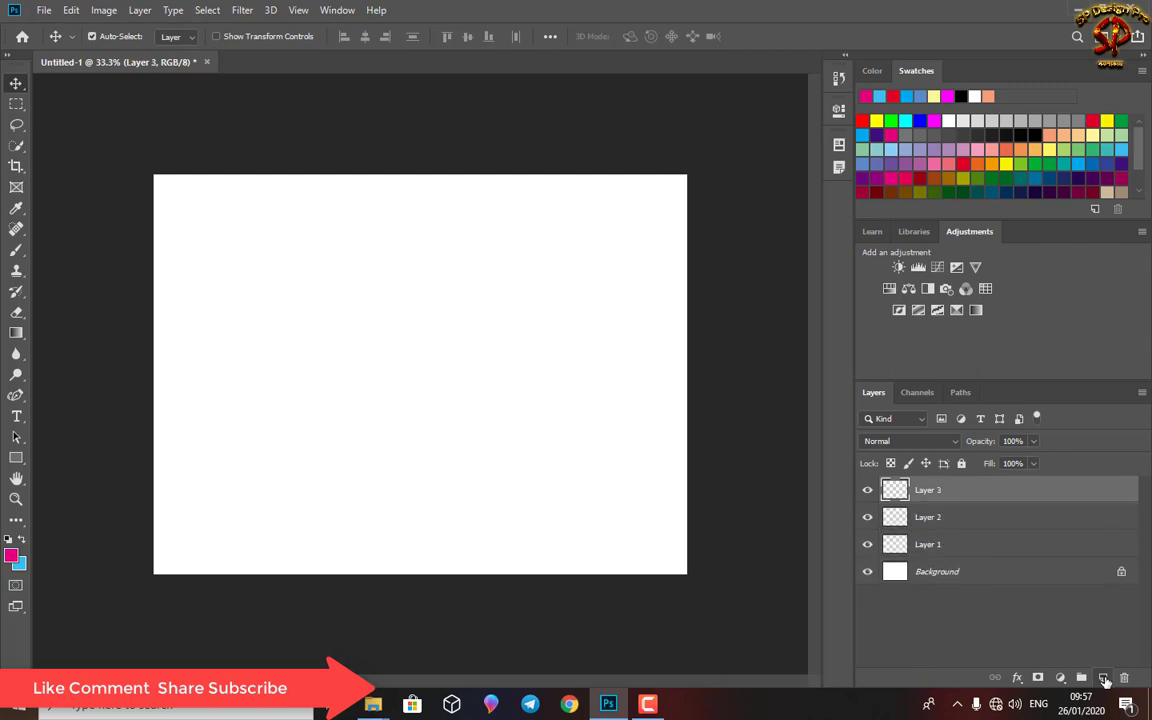
{"action": "left_click", "coordinate": [1104, 680]}
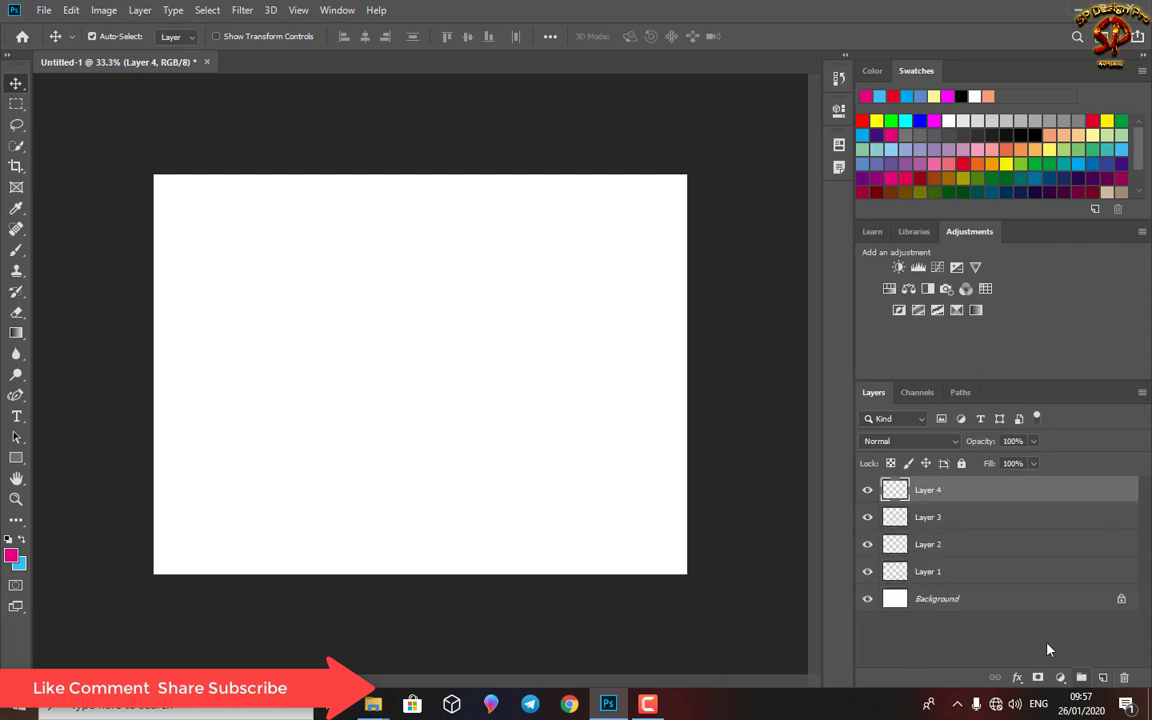
{"action": "left_click", "coordinate": [867, 490]}
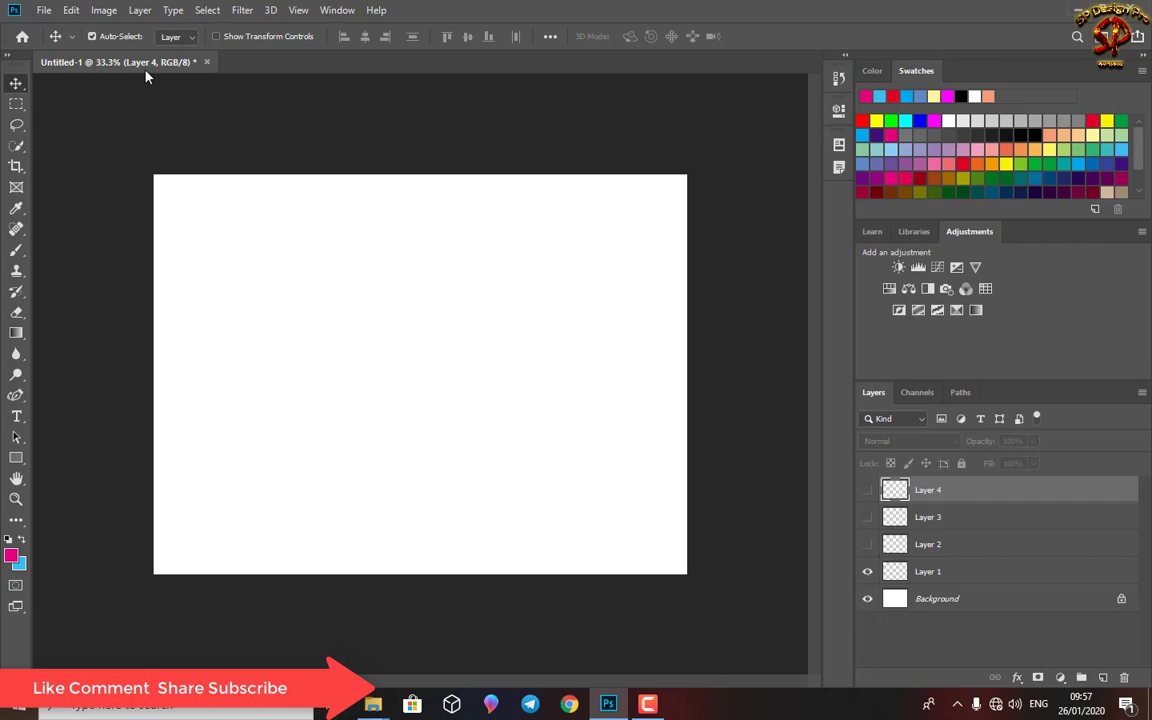
Select the entire canvas and bring up the freehand lasso tool options
{"action": "left_click", "coordinate": [207, 10]}
{"action": "left_click", "coordinate": [213, 26]}
{"action": "right_click", "coordinate": [21, 130]}
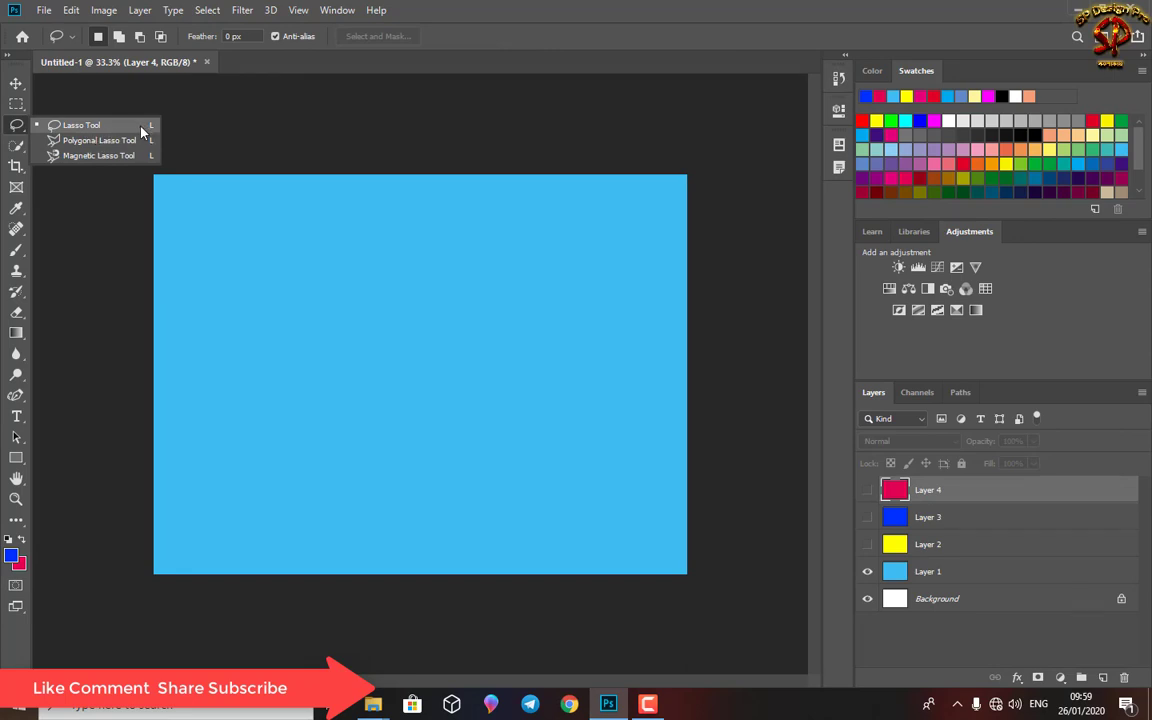
Lasso and clear wavy bands at the right edge, middle and lower-left of the light blue layer
{"action": "left_click", "coordinate": [270, 284]}
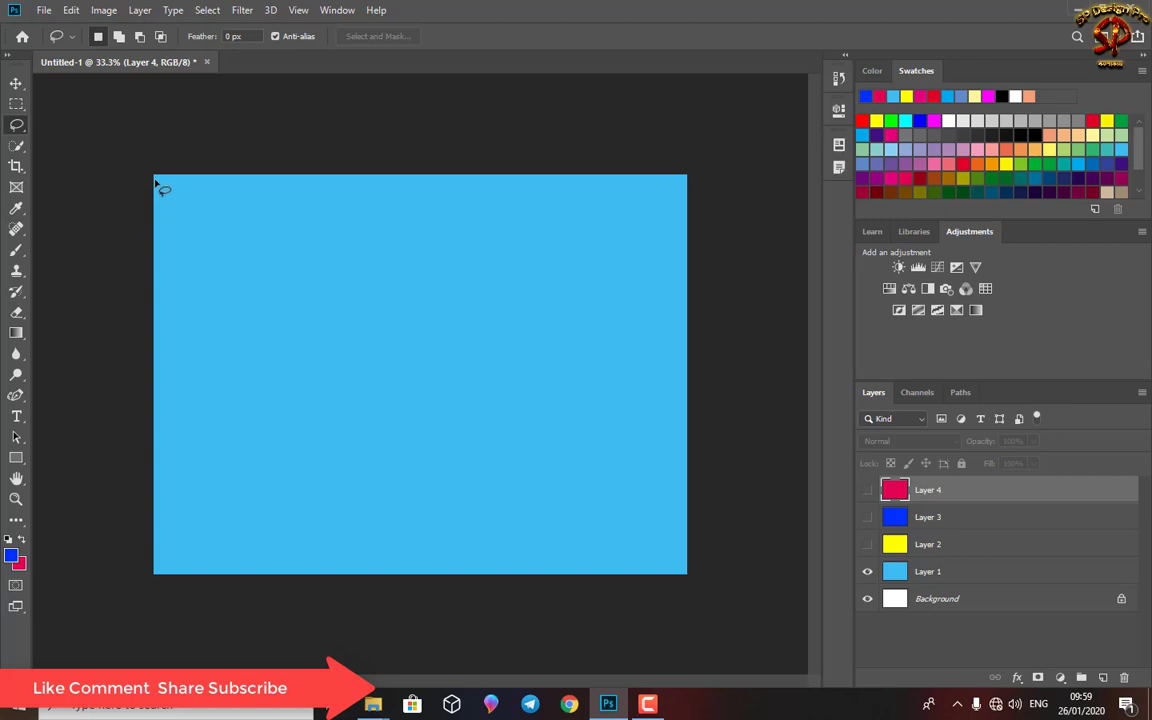
{"action": "mouse_move", "coordinate": [207, 205]}
{"action": "left_mouse_down"}
{"action": "mouse_move", "coordinate": [491, 231]}
{"action": "mouse_move", "coordinate": [689, 206]}
{"action": "mouse_move", "coordinate": [586, 194]}
{"action": "mouse_move", "coordinate": [217, 203]}
{"action": "mouse_move", "coordinate": [154, 178]}
{"action": "left_mouse_up"}
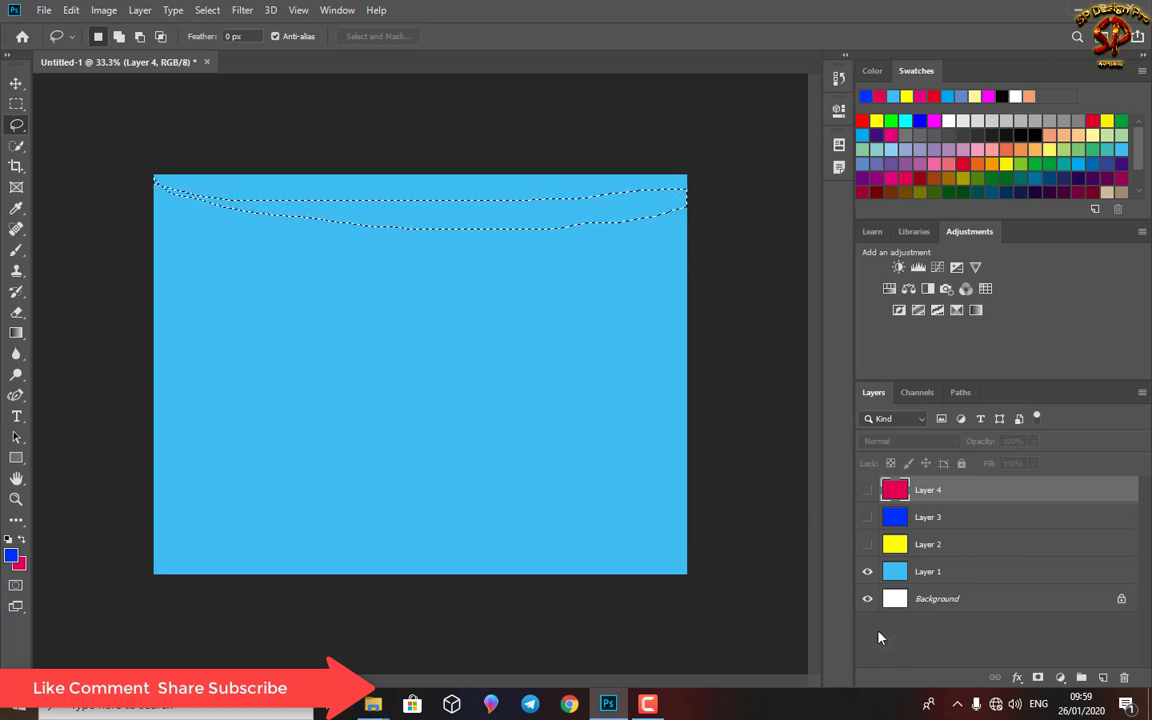
{"action": "left_click", "coordinate": [435, 222]}
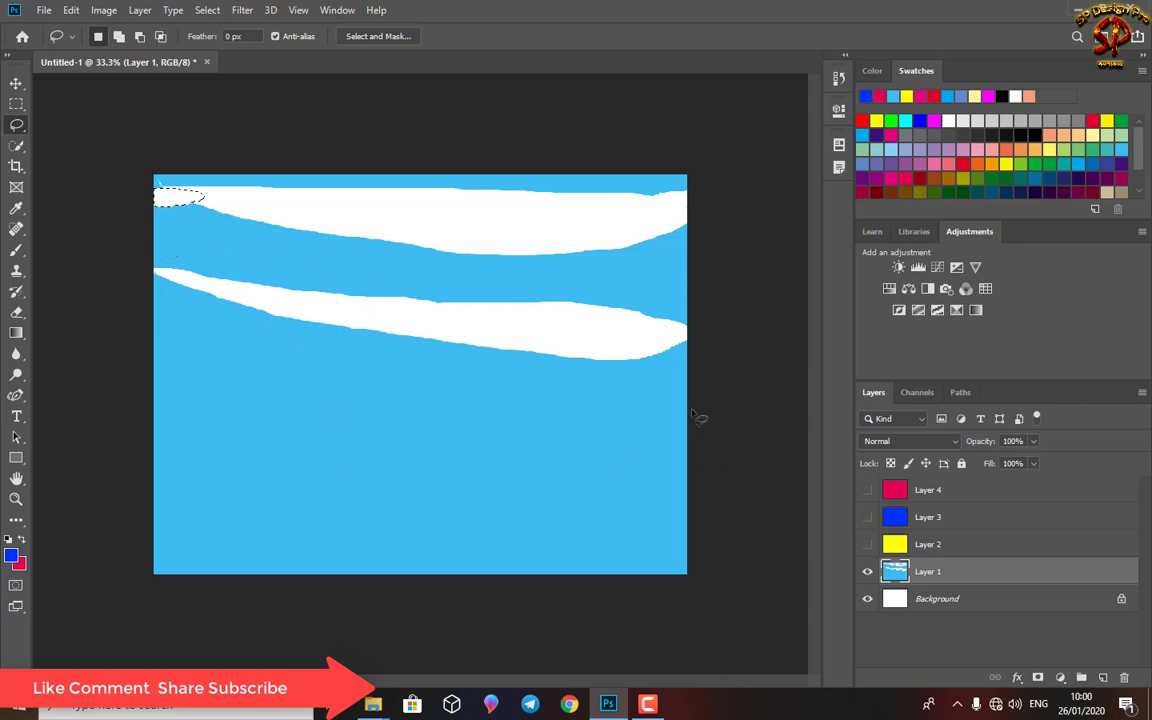
{"action": "mouse_move", "coordinate": [692, 405]}
{"action": "left_mouse_down"}
{"action": "mouse_move", "coordinate": [455, 460]}
{"action": "mouse_move", "coordinate": [157, 433]}
{"action": "mouse_move", "coordinate": [226, 393]}
{"action": "mouse_move", "coordinate": [682, 417]}
{"action": "left_mouse_up"}
{"action": "key", "text": "Delete"}
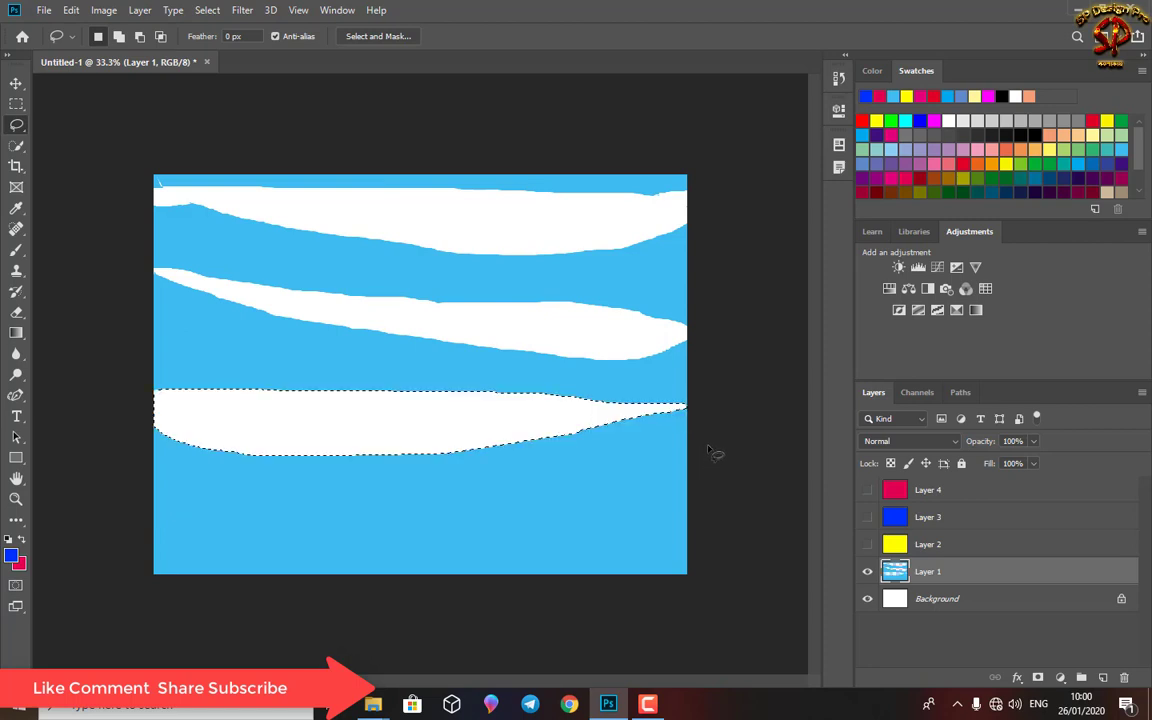
{"action": "mouse_move", "coordinate": [698, 490]}
{"action": "left_mouse_down"}
{"action": "mouse_move", "coordinate": [399, 514]}
{"action": "mouse_move", "coordinate": [250, 558]}
{"action": "mouse_move", "coordinate": [581, 589]}
{"action": "mouse_move", "coordinate": [715, 571]}
{"action": "mouse_move", "coordinate": [700, 496]}
{"action": "left_mouse_up"}
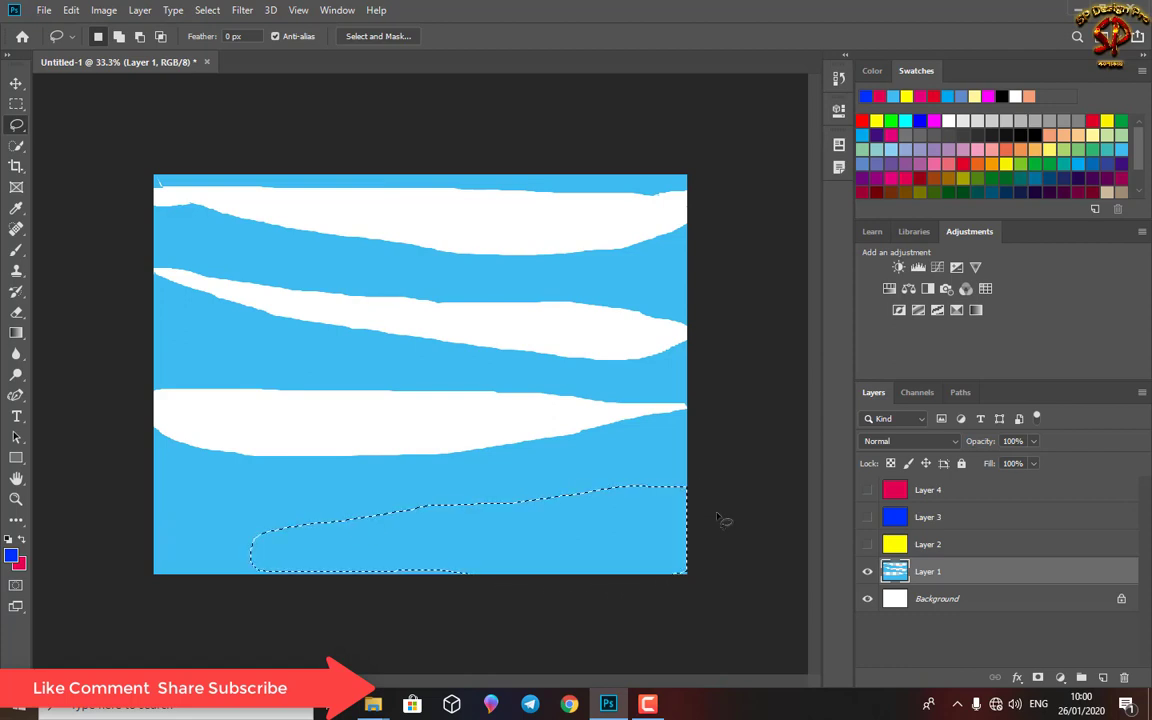
{"action": "key", "text": "Delete"}
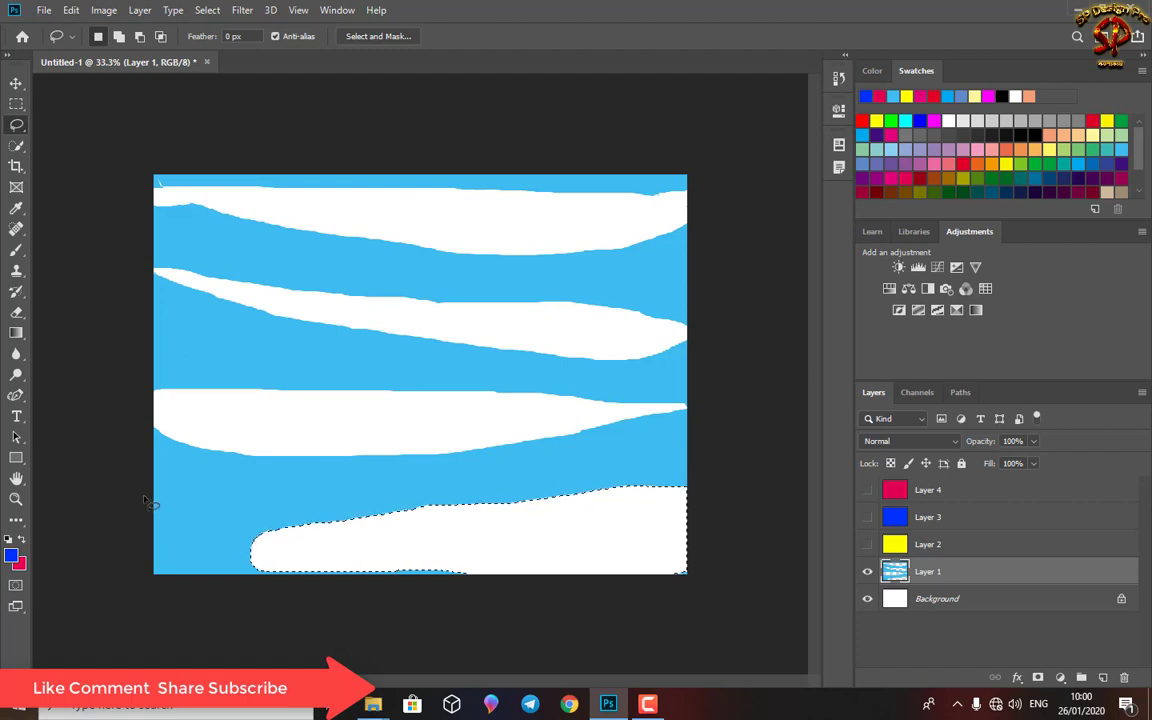
{"action": "mouse_move", "coordinate": [155, 490]}
{"action": "left_mouse_down"}
{"action": "mouse_move", "coordinate": [260, 490]}
{"action": "mouse_move", "coordinate": [216, 520]}
{"action": "mouse_move", "coordinate": [150, 530]}
{"action": "mouse_move", "coordinate": [188, 492]}
{"action": "left_mouse_up"}
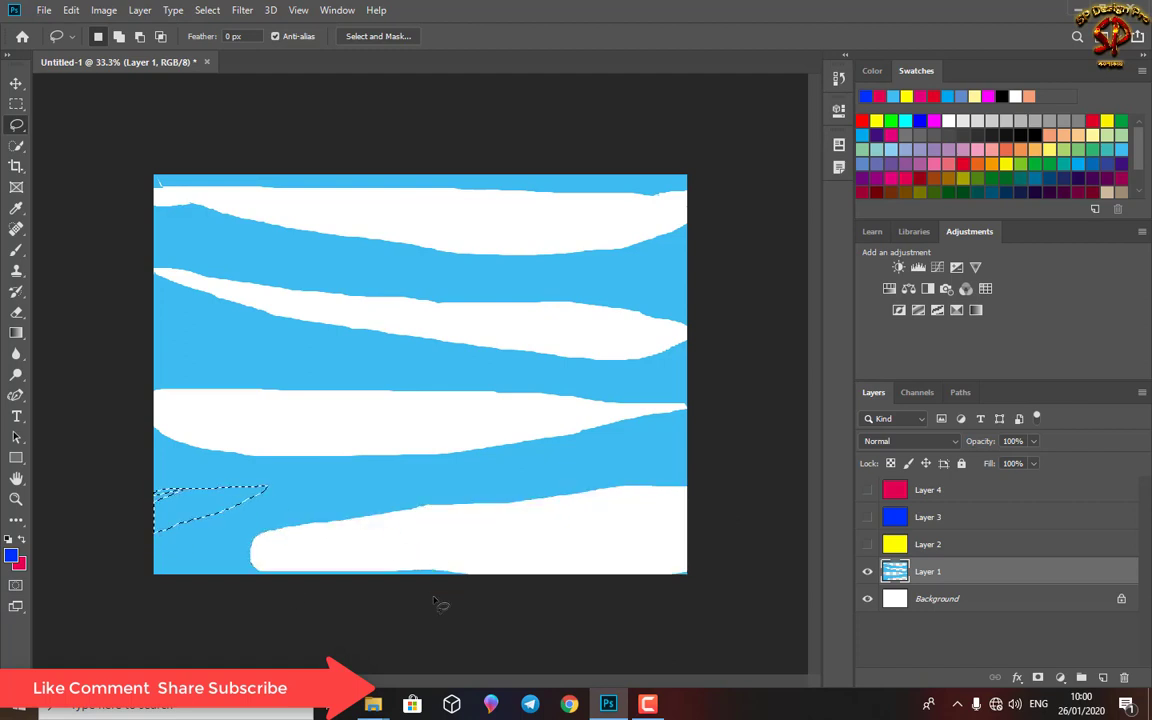
{"action": "key", "text": "Delete"}
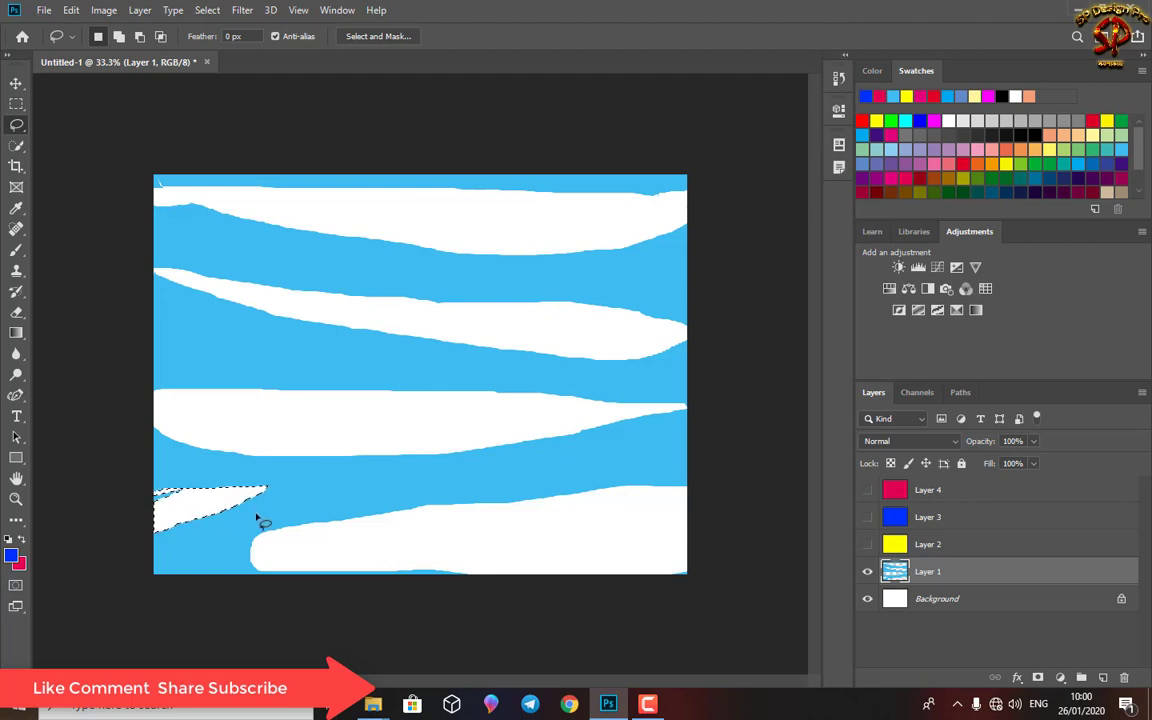
Cut further thin bands across the lower area, left edge and upper-left of the blue layer
{"action": "left_click_drag", "start_coordinate": [687, 443], "coordinate": [340, 482]}
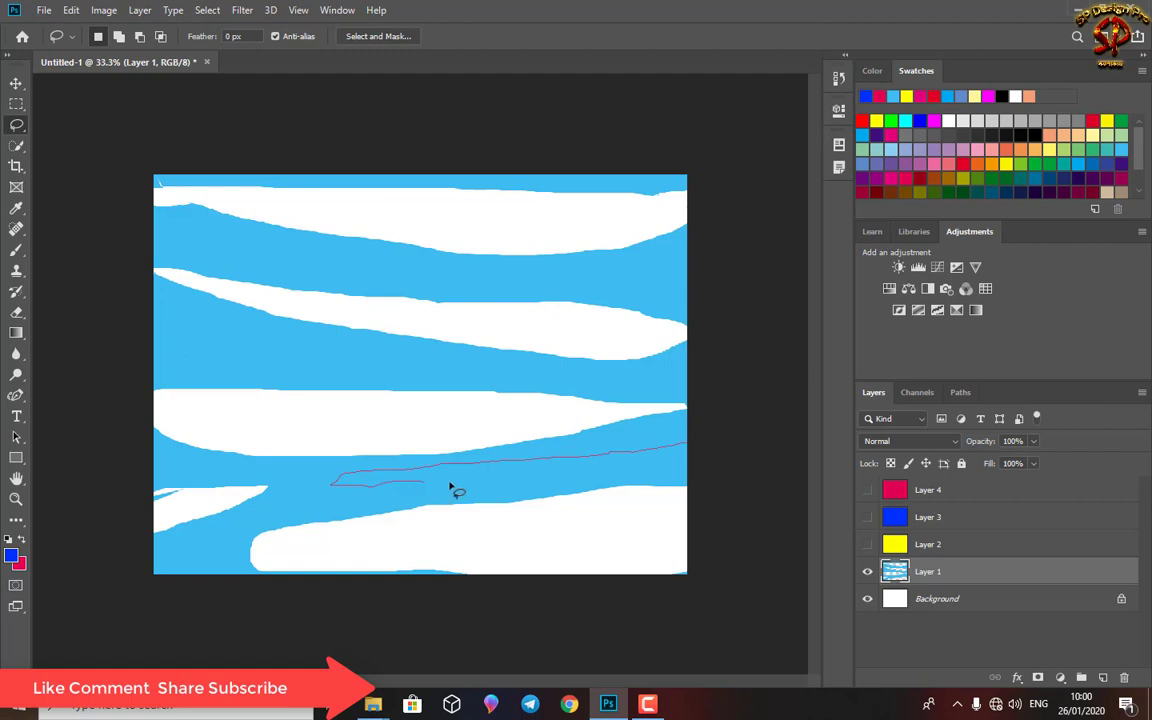
{"action": "mouse_move", "coordinate": [451, 488]}
{"action": "left_mouse_down"}
{"action": "mouse_move", "coordinate": [693, 458]}
{"action": "mouse_move", "coordinate": [785, 462]}
{"action": "left_mouse_up"}
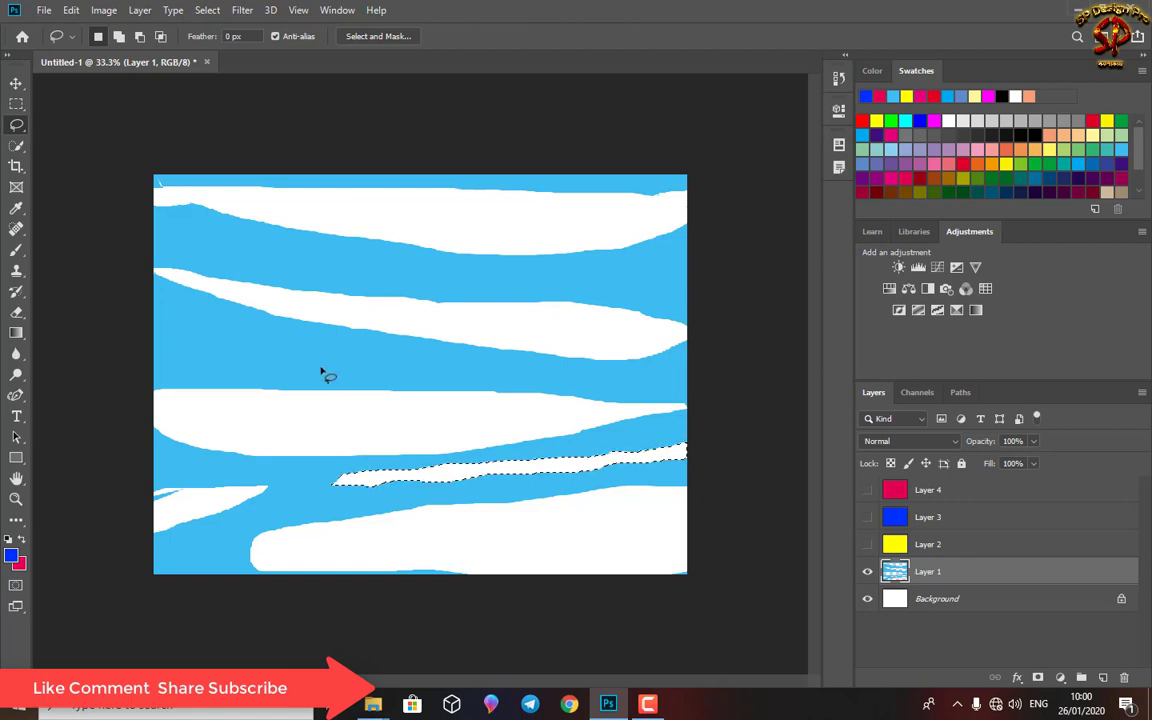
{"action": "mouse_move", "coordinate": [326, 350]}
{"action": "left_mouse_down"}
{"action": "mouse_move", "coordinate": [155, 328]}
{"action": "mouse_move", "coordinate": [333, 355]}
{"action": "left_mouse_up"}
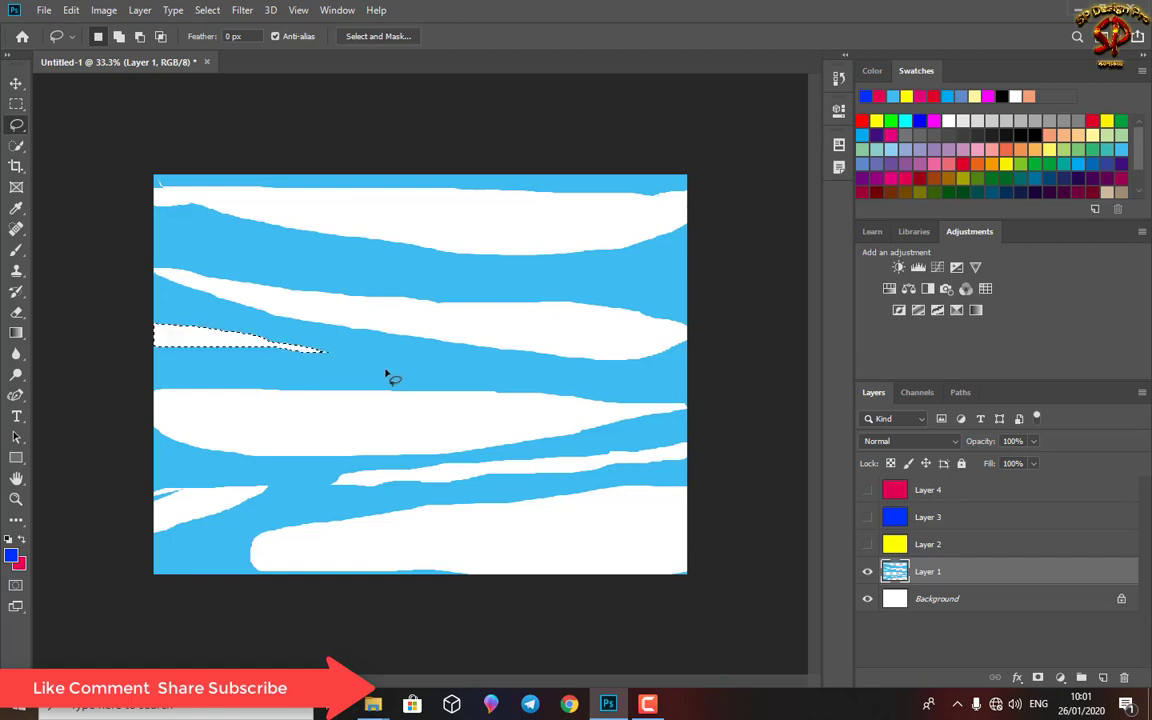
{"action": "key", "text": "ctrl+d"}
{"action": "mouse_move", "coordinate": [636, 232]}
{"action": "left_mouse_down"}
{"action": "mouse_move", "coordinate": [699, 265]}
{"action": "mouse_move", "coordinate": [688, 284]}
{"action": "left_mouse_up"}
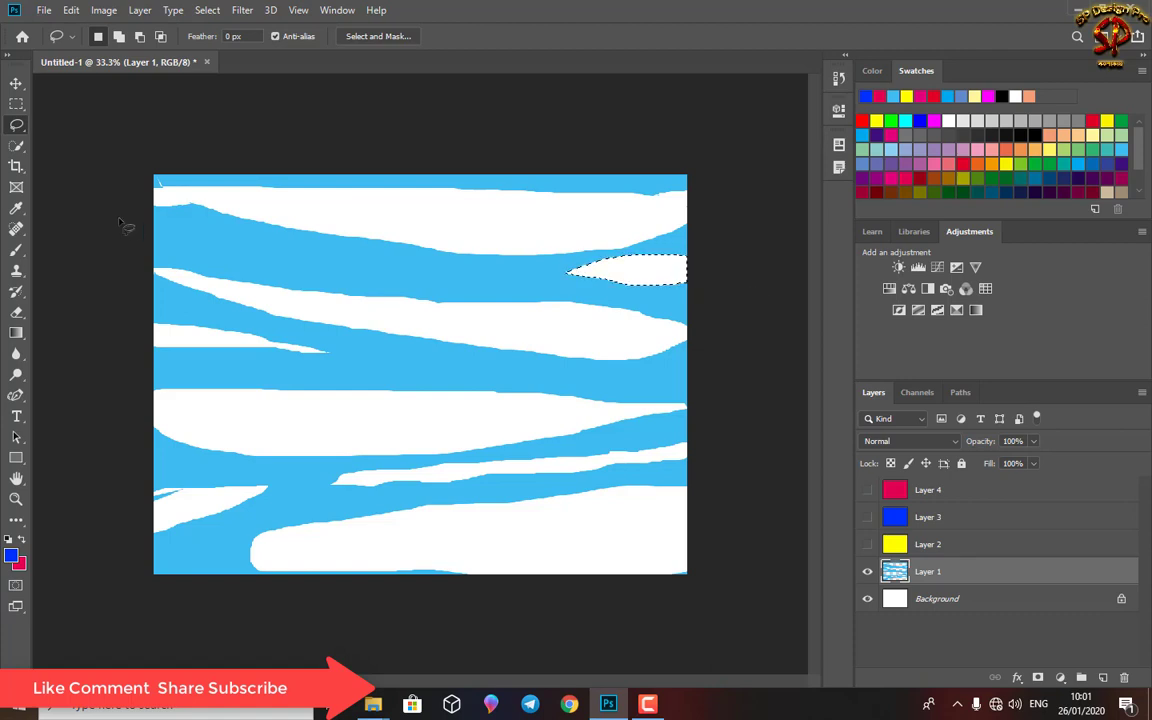
{"action": "mouse_move", "coordinate": [119, 222]}
{"action": "left_mouse_down"}
{"action": "mouse_move", "coordinate": [279, 256]}
{"action": "mouse_move", "coordinate": [144, 245]}
{"action": "mouse_move", "coordinate": [156, 240]}
{"action": "left_mouse_up"}
{"action": "key", "text": "Delete"}
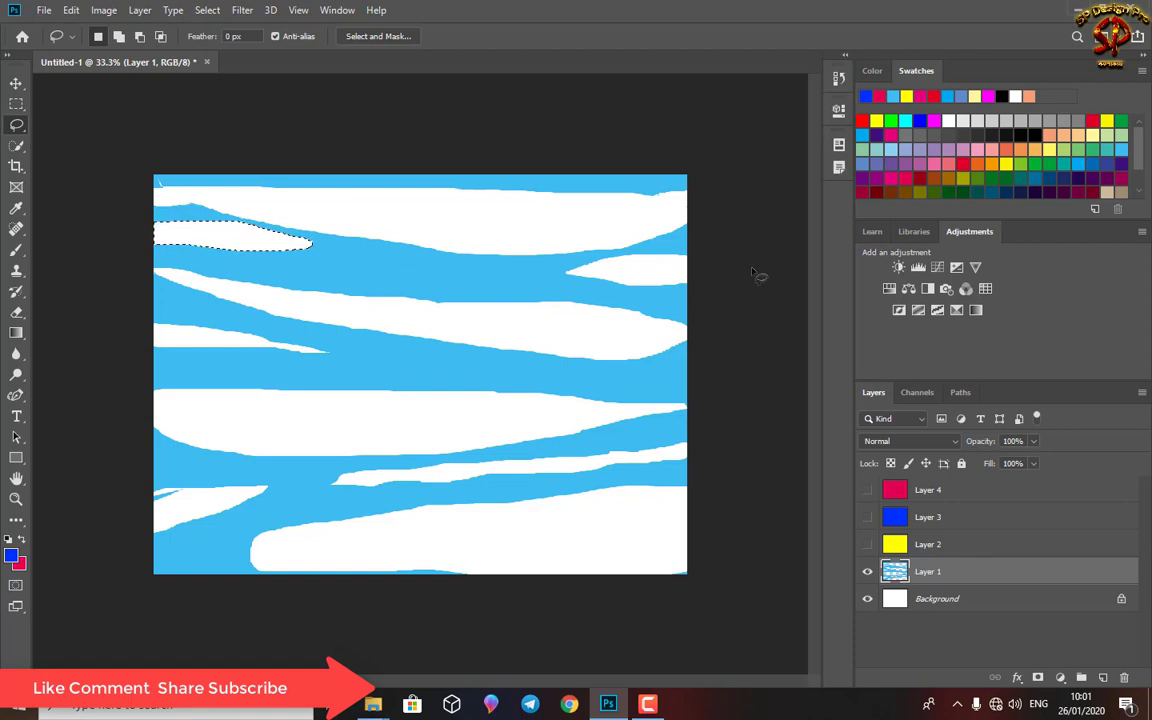
{"action": "key", "text": "Return"}
Move striped light blue Layer 1 above yellow Layer 2 so yellow shows through the streaks
{"action": "left_click", "coordinate": [867, 545]}
{"action": "left_click", "coordinate": [867, 572]}
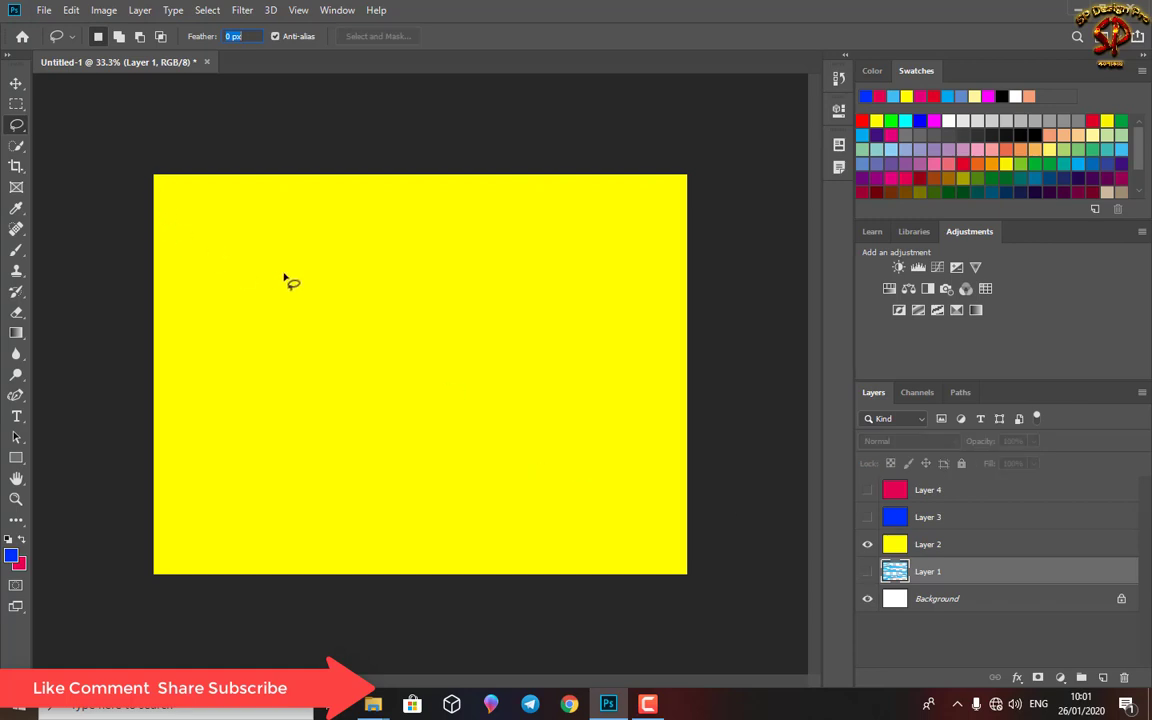
{"action": "left_click", "coordinate": [867, 572]}
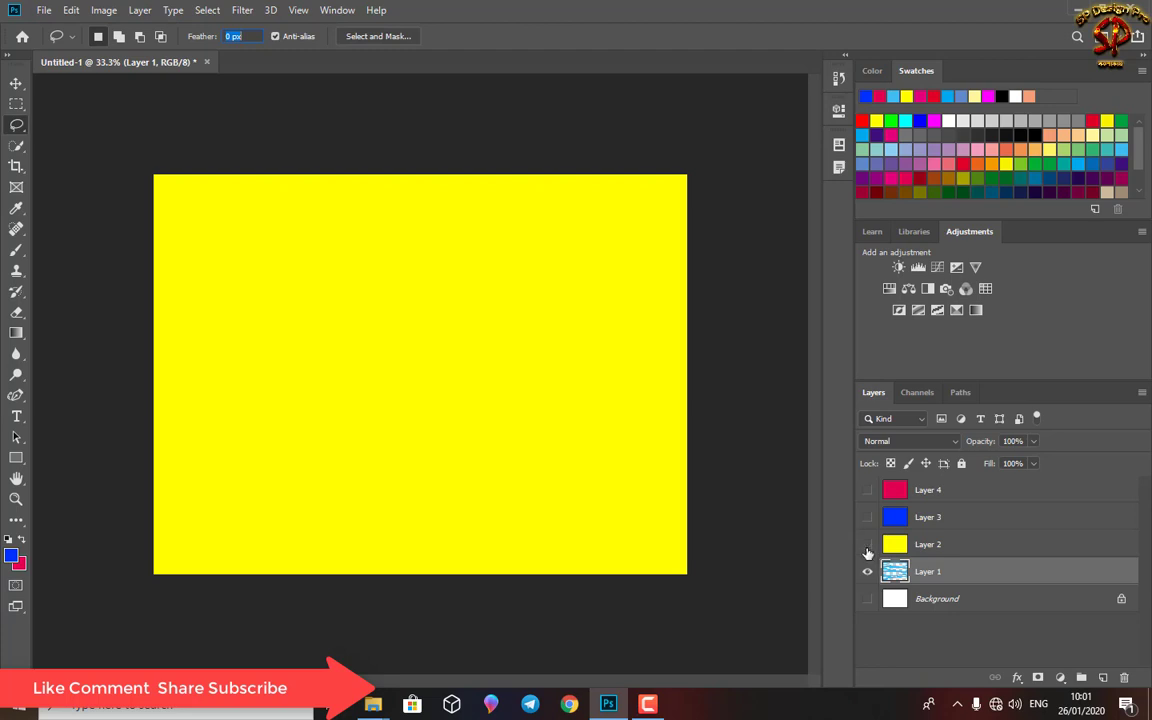
{"action": "left_click", "coordinate": [867, 546]}
{"action": "left_click", "coordinate": [867, 545]}
{"action": "left_click", "coordinate": [867, 545]}
{"action": "left_click_drag", "start_coordinate": [904, 582], "coordinate": [903, 553]}
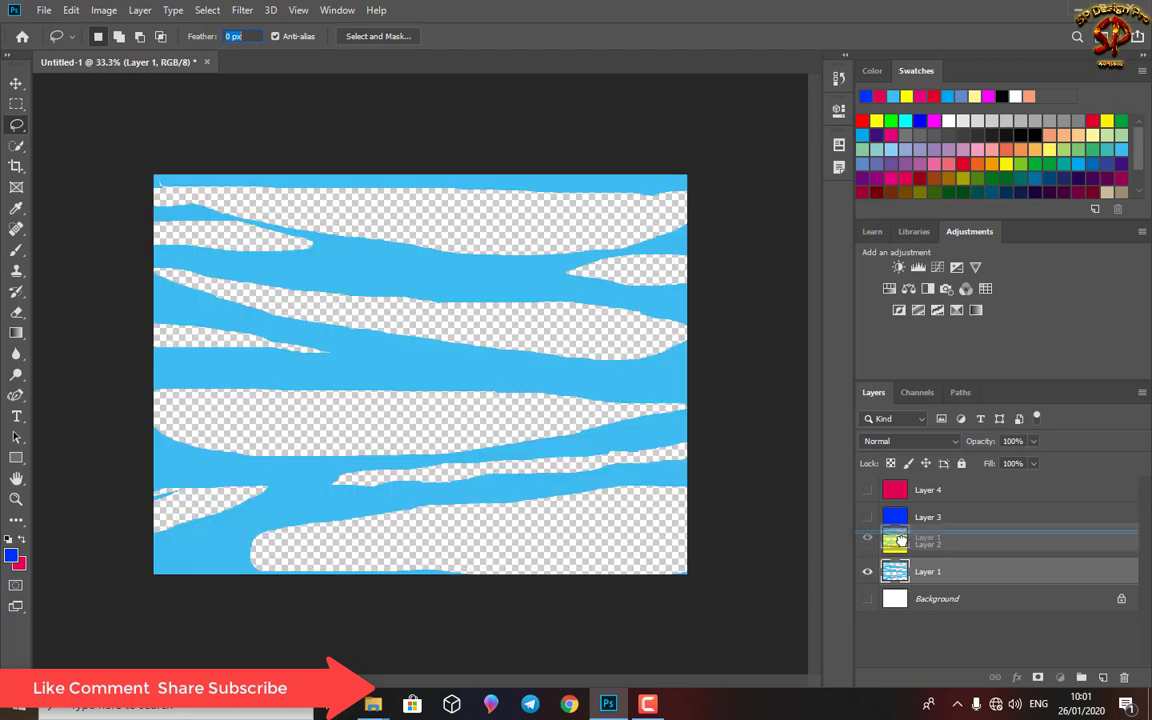
{"action": "left_click", "coordinate": [868, 572]}
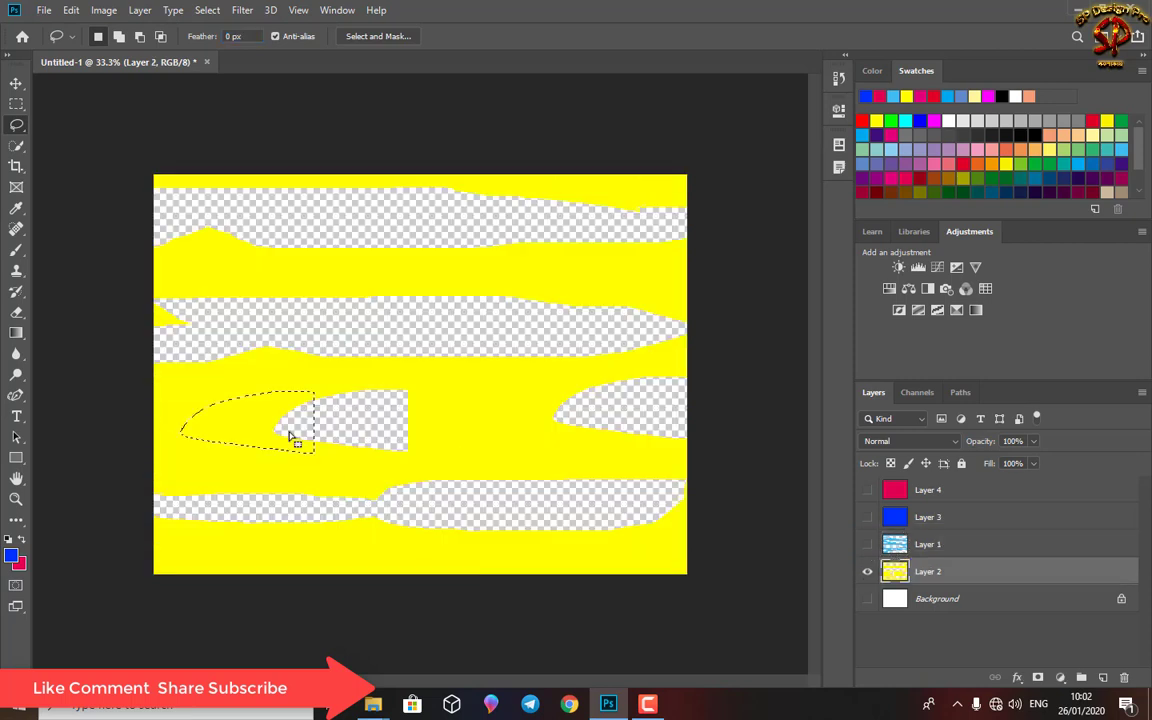
Clear several small lasso-selected spots from the middle of the yellow layer
{"action": "left_click_drag", "start_coordinate": [181, 432], "coordinate": [185, 434]}
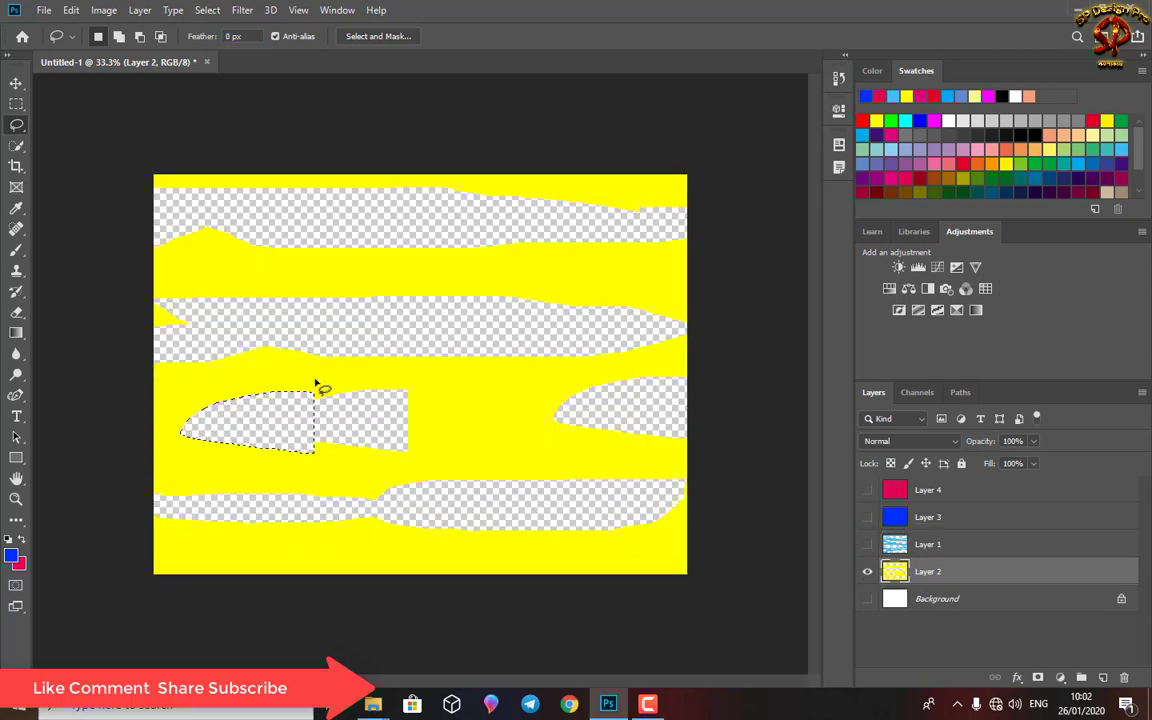
{"action": "left_click_drag", "start_coordinate": [520, 410], "coordinate": [515, 416]}
{"action": "key", "text": "Delete"}
{"action": "left_click_drag", "start_coordinate": [490, 418], "coordinate": [555, 273]}
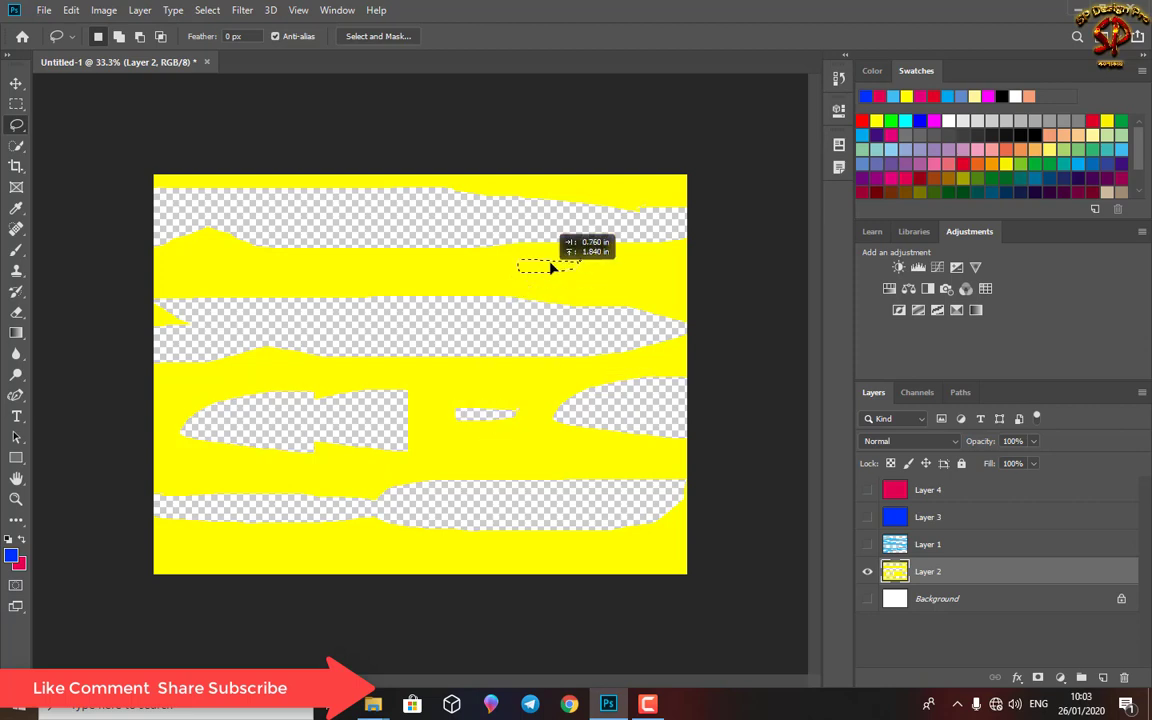
{"action": "key", "text": "Delete"}
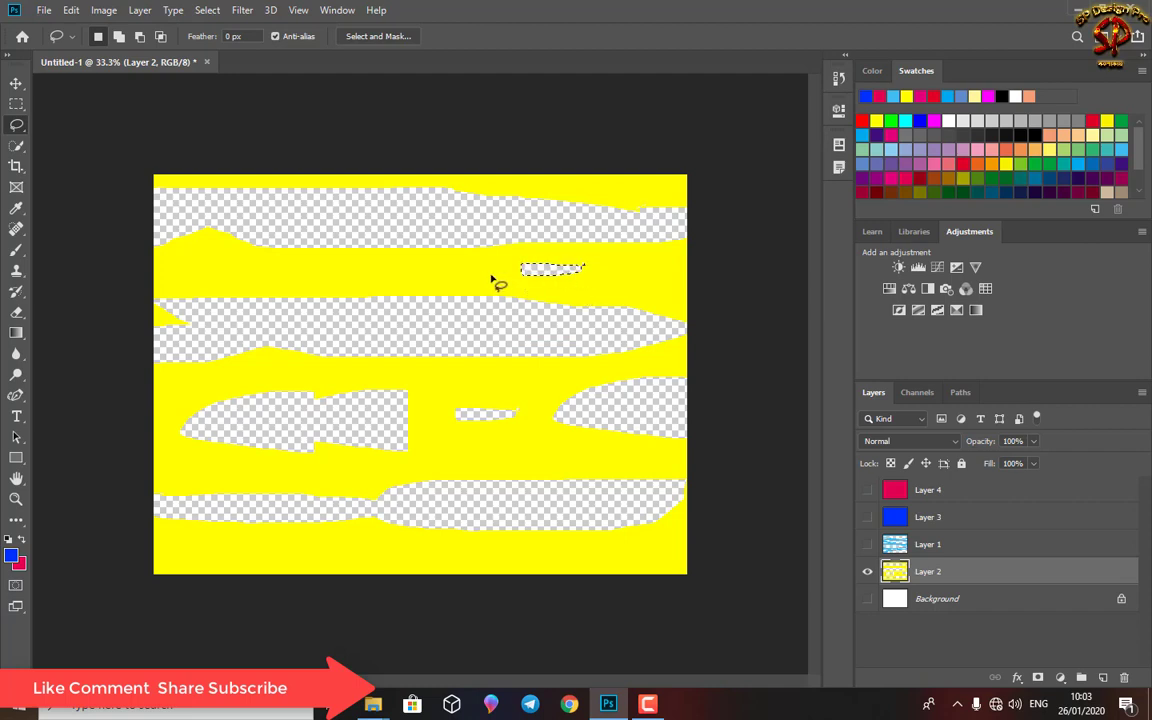
{"action": "mouse_move", "coordinate": [542, 272]}
{"action": "left_mouse_down"}
{"action": "mouse_move", "coordinate": [220, 278]}
{"action": "mouse_move", "coordinate": [504, 301]}
{"action": "mouse_move", "coordinate": [648, 278]}
{"action": "left_mouse_up"}
{"action": "key", "text": "Delete"}
{"action": "key", "text": "Delete"}
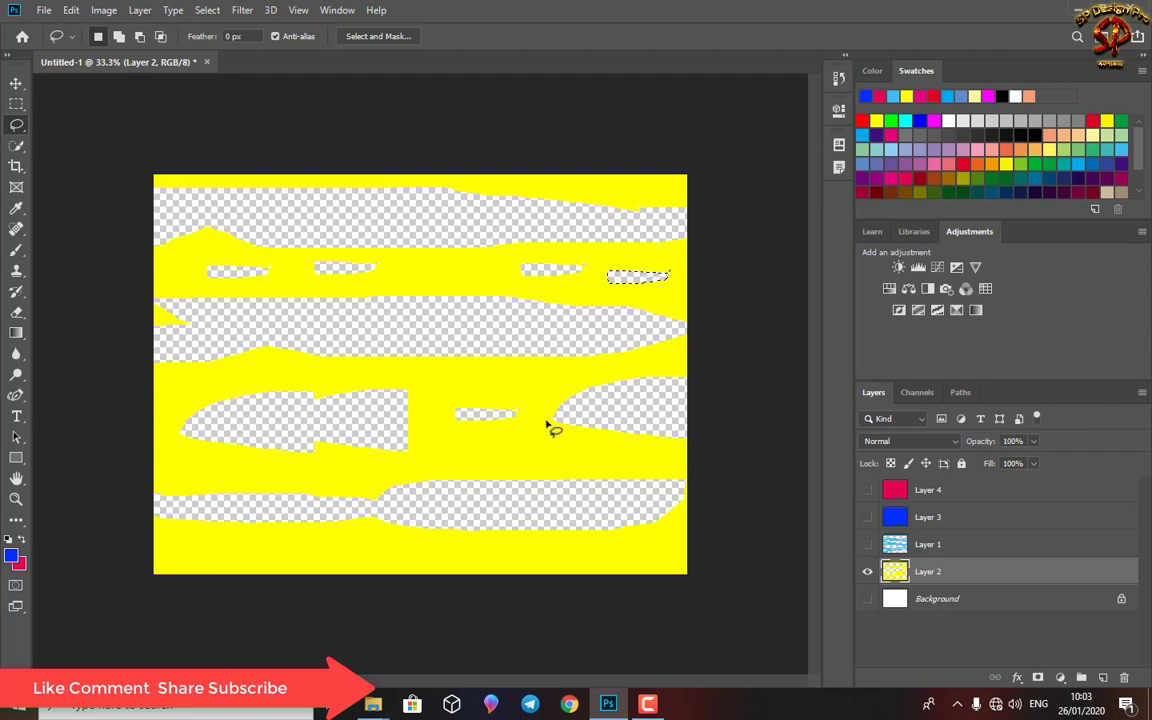
Cut additional areas out of the lower-left and lower-right of the yellow layer
{"action": "mouse_move", "coordinate": [600, 399]}
{"action": "left_mouse_down"}
{"action": "mouse_move", "coordinate": [372, 436]}
{"action": "mouse_move", "coordinate": [596, 406]}
{"action": "left_mouse_up"}
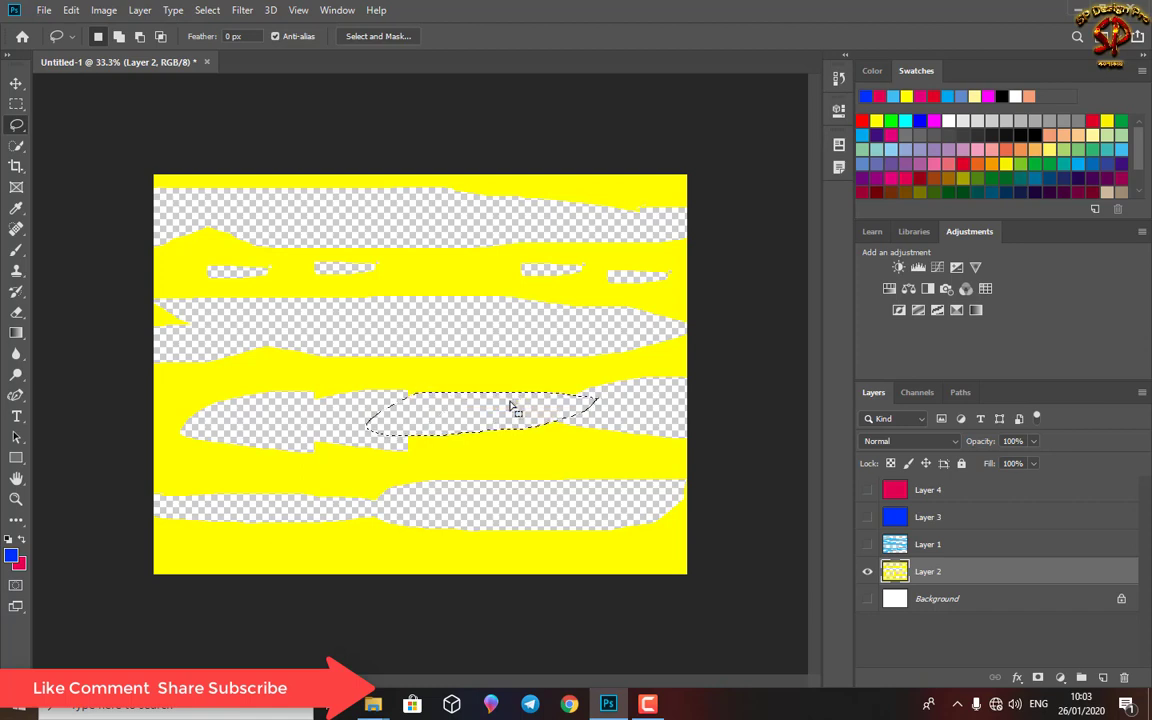
{"action": "left_click_drag", "start_coordinate": [514, 404], "coordinate": [343, 373]}
{"action": "mouse_move", "coordinate": [255, 460]}
{"action": "left_mouse_down"}
{"action": "mouse_move", "coordinate": [162, 460]}
{"action": "mouse_move", "coordinate": [129, 473]}
{"action": "mouse_move", "coordinate": [183, 485]}
{"action": "left_mouse_up"}
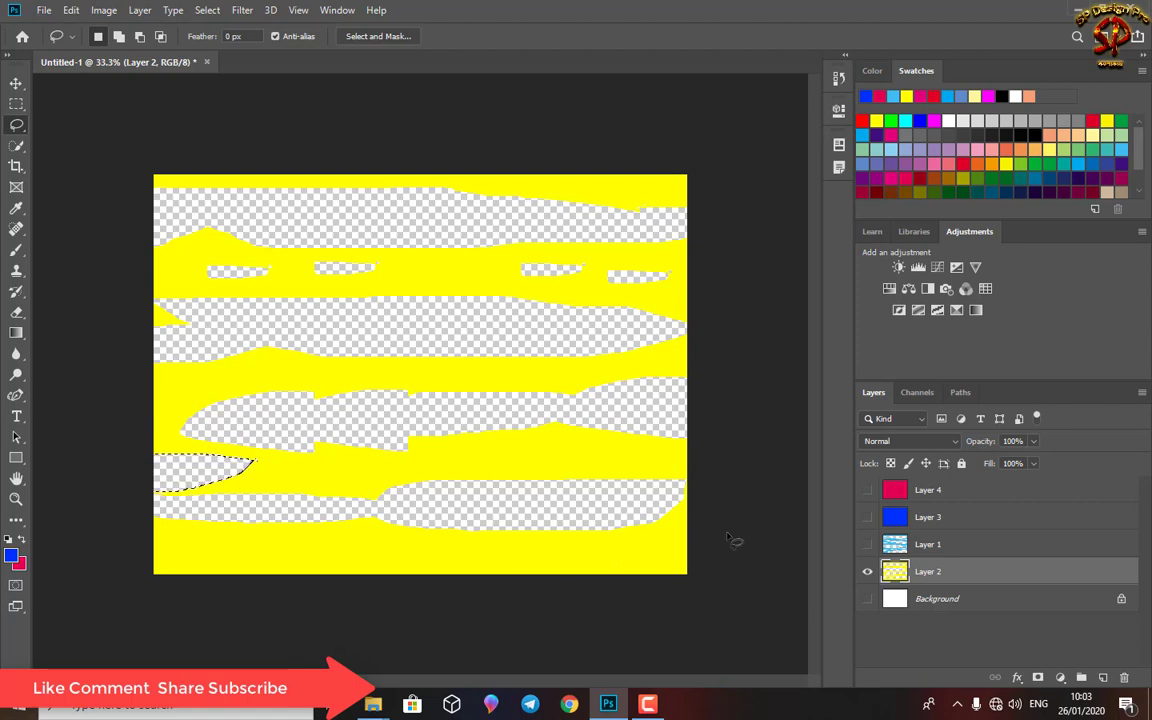
{"action": "mouse_move", "coordinate": [175, 473]}
{"action": "left_mouse_down"}
{"action": "mouse_move", "coordinate": [506, 522]}
{"action": "mouse_move", "coordinate": [676, 509]}
{"action": "mouse_move", "coordinate": [687, 531]}
{"action": "left_mouse_up"}
{"action": "key", "text": "Delete"}
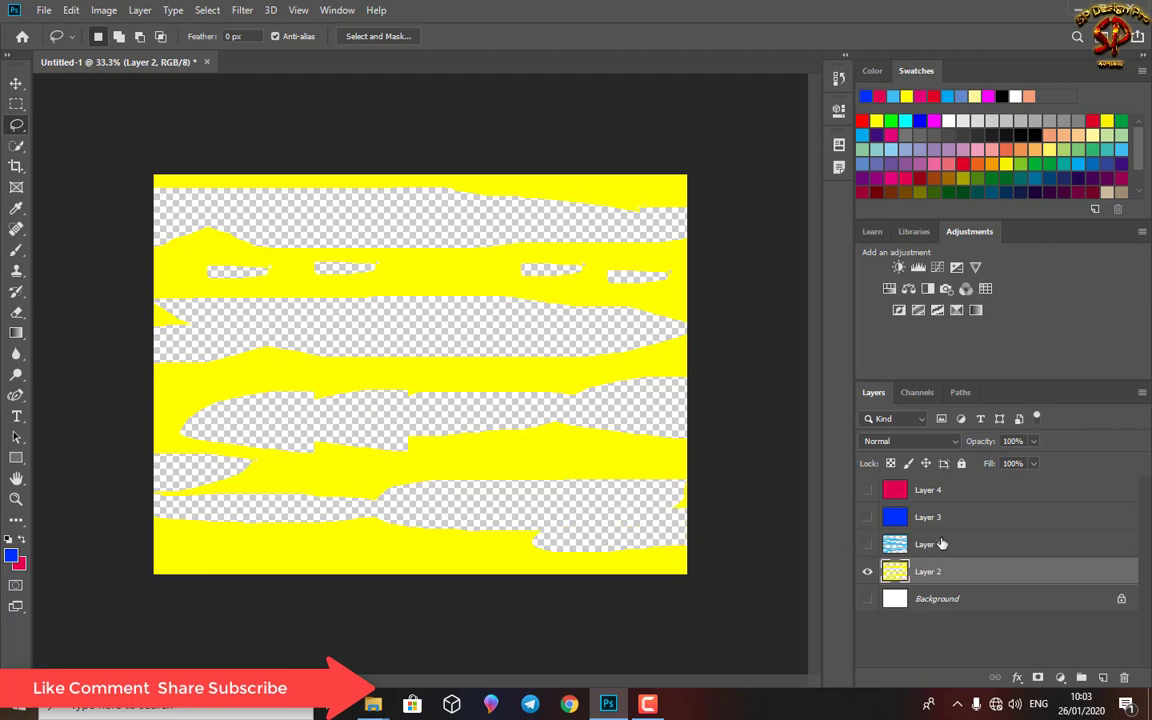
Show blue Layer 3 alone above Background and delete wavy bands across its top
{"action": "left_click", "coordinate": [867, 572]}
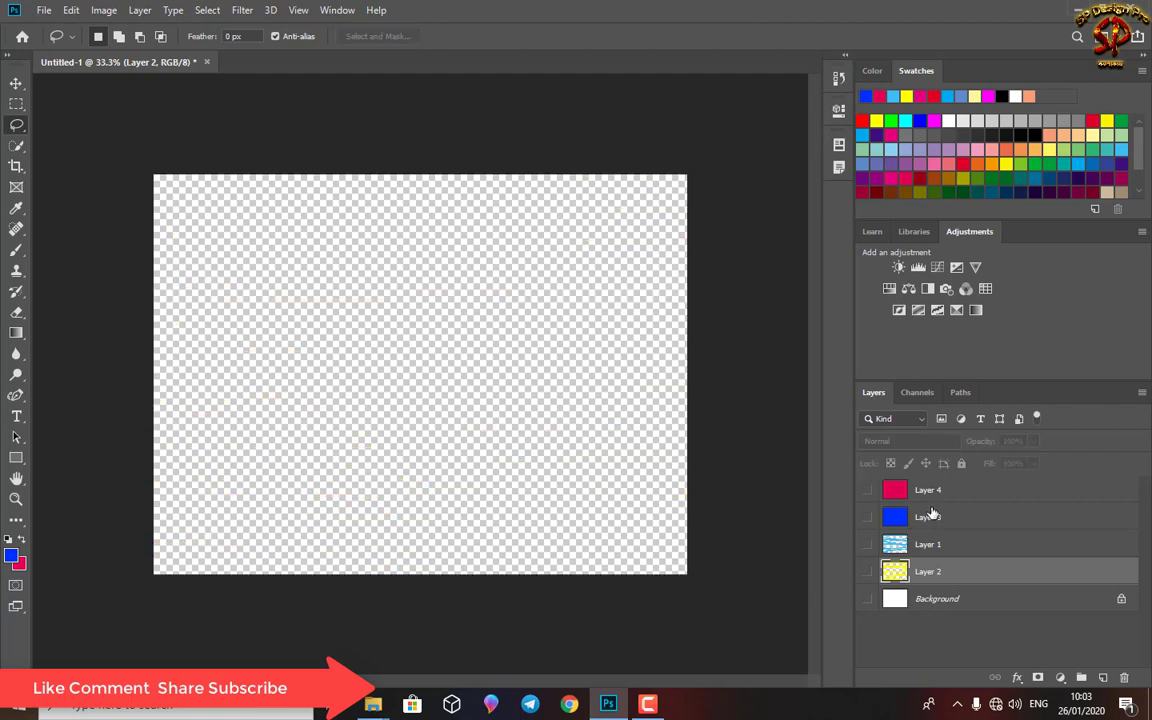
{"action": "left_click_drag", "start_coordinate": [930, 514], "coordinate": [940, 575]}
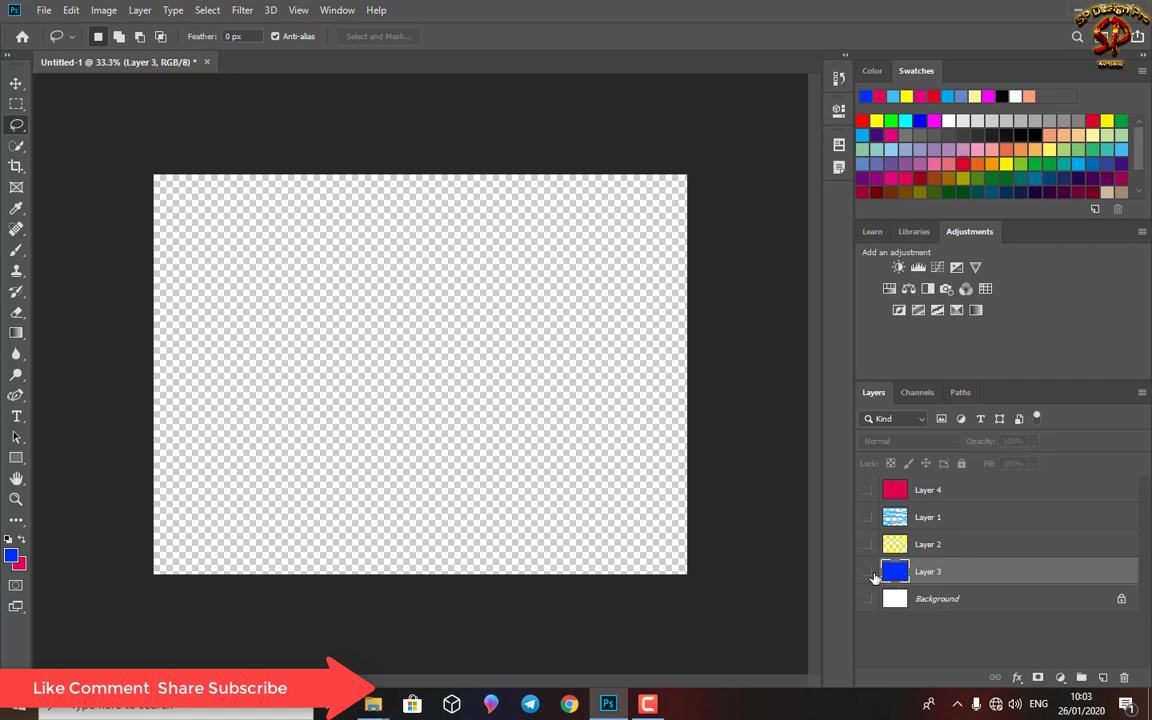
{"action": "left_click", "coordinate": [867, 572]}
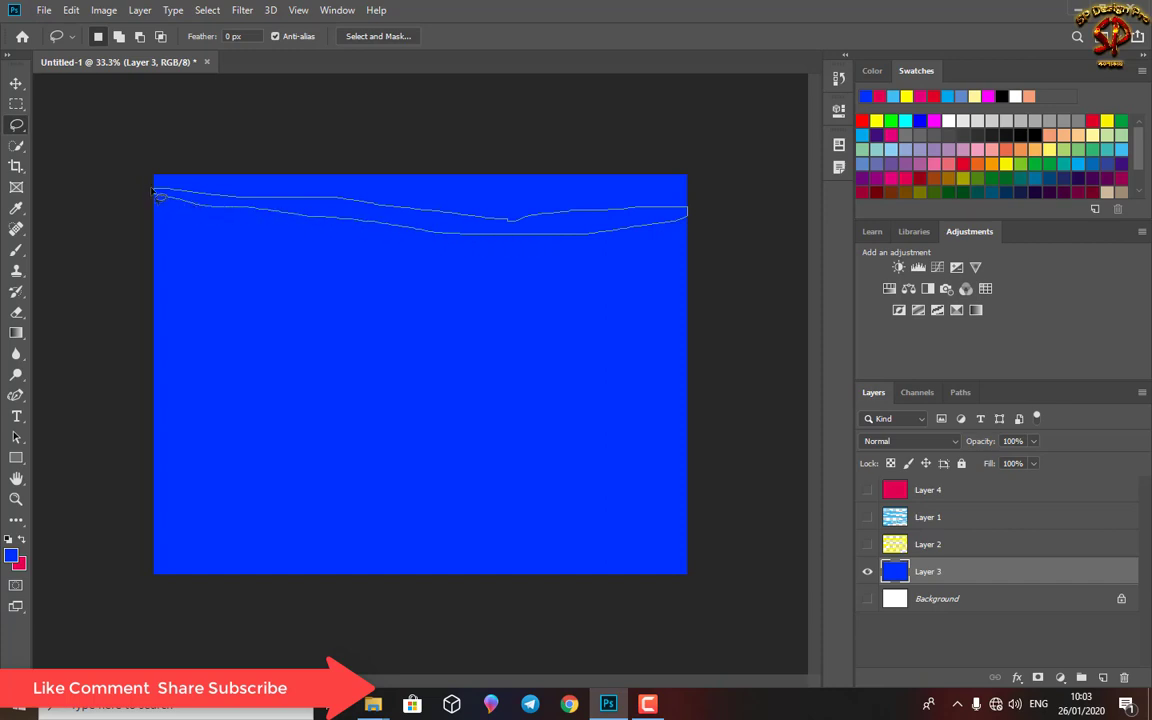
{"action": "left_click_drag", "start_coordinate": [160, 193], "coordinate": [157, 190]}
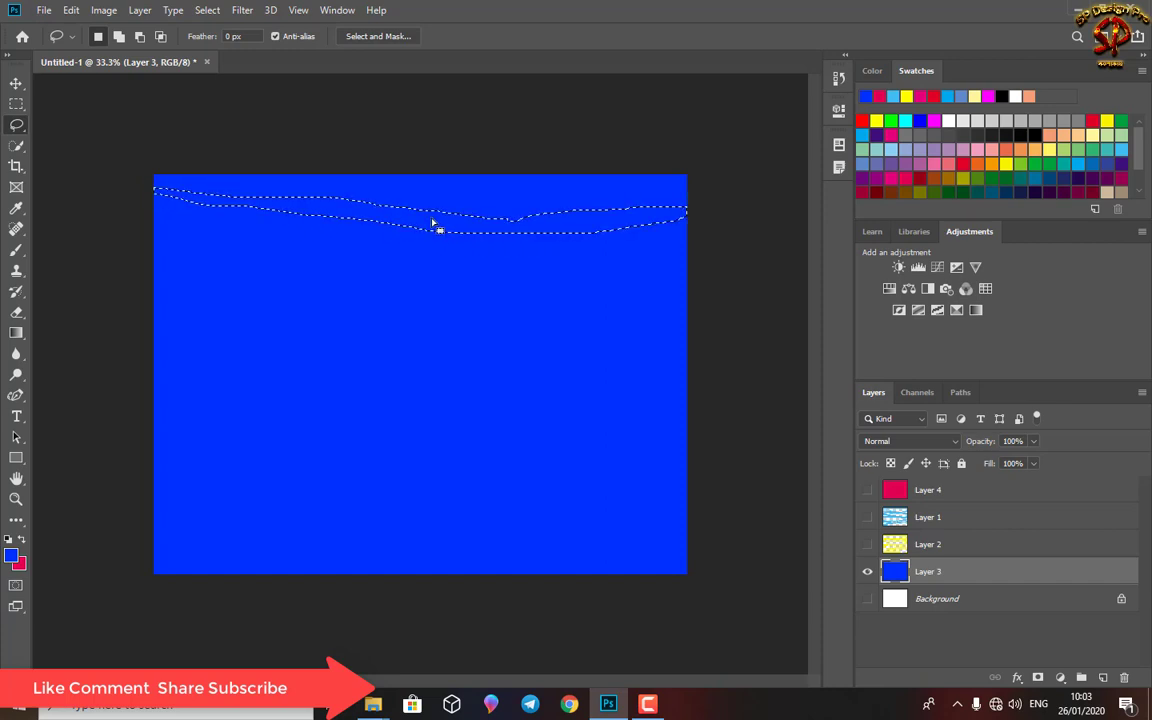
{"action": "key", "text": "Delete"}
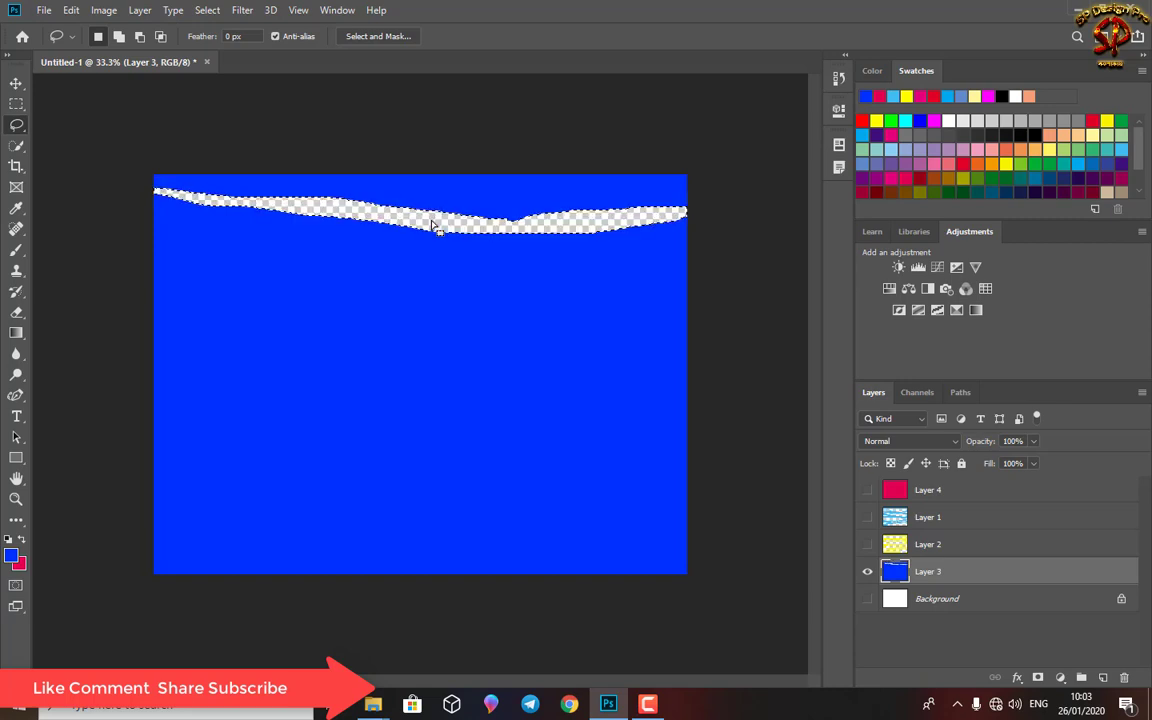
{"action": "left_click_drag", "start_coordinate": [436, 223], "coordinate": [441, 295]}
{"action": "key", "text": "Delete"}
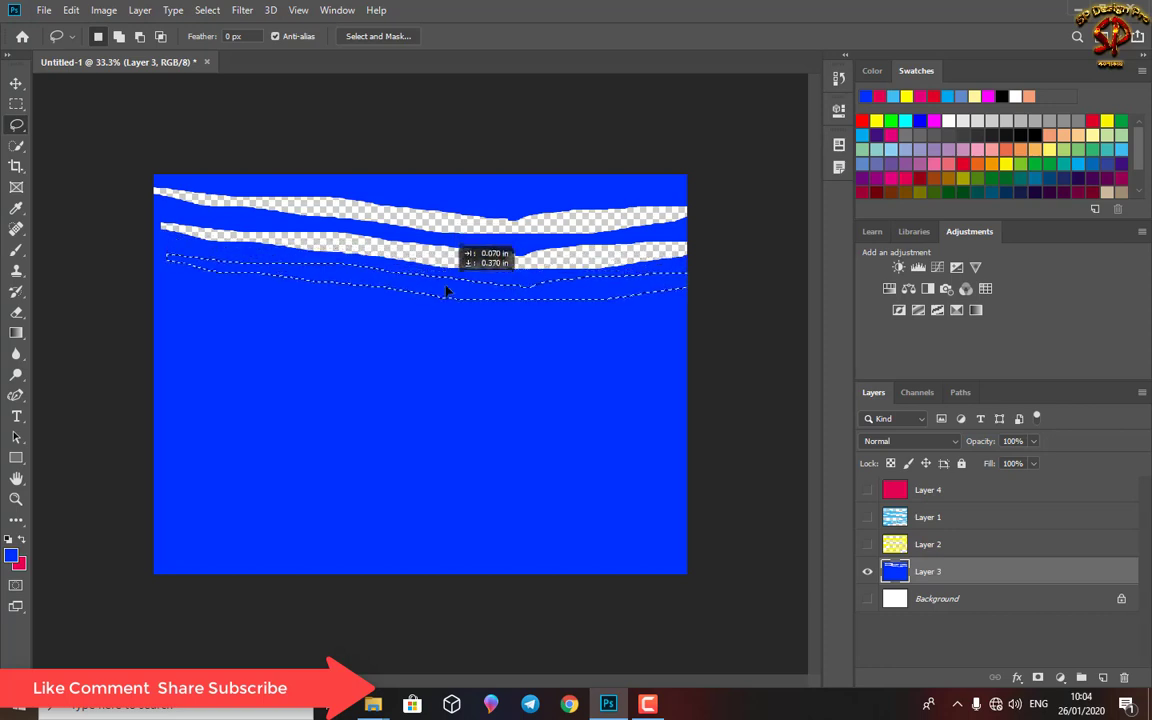
{"action": "key", "text": "Delete"}
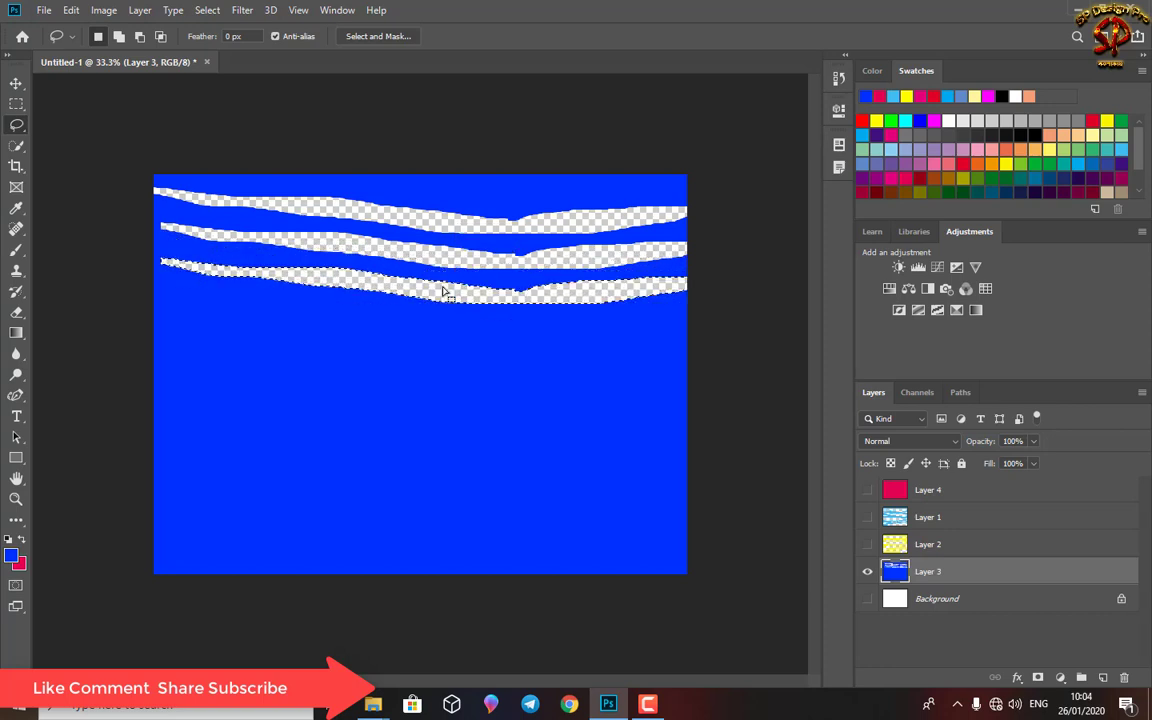
Keep shifting the band selection down, deleting blue bands to the bottom edge
{"action": "mouse_move", "coordinate": [441, 295]}
{"action": "left_mouse_down"}
{"action": "mouse_move", "coordinate": [451, 323]}
{"action": "mouse_move", "coordinate": [436, 363]}
{"action": "mouse_move", "coordinate": [434, 452]}
{"action": "left_mouse_up"}
{"action": "key", "text": "Delete"}
{"action": "key", "text": "Delete"}
{"action": "key", "text": "Delete"}
{"action": "key", "text": "Delete"}
{"action": "key", "text": "Delete"}
{"action": "left_click_drag", "start_coordinate": [434, 452], "coordinate": [440, 479]}
{"action": "key", "text": "Delete"}
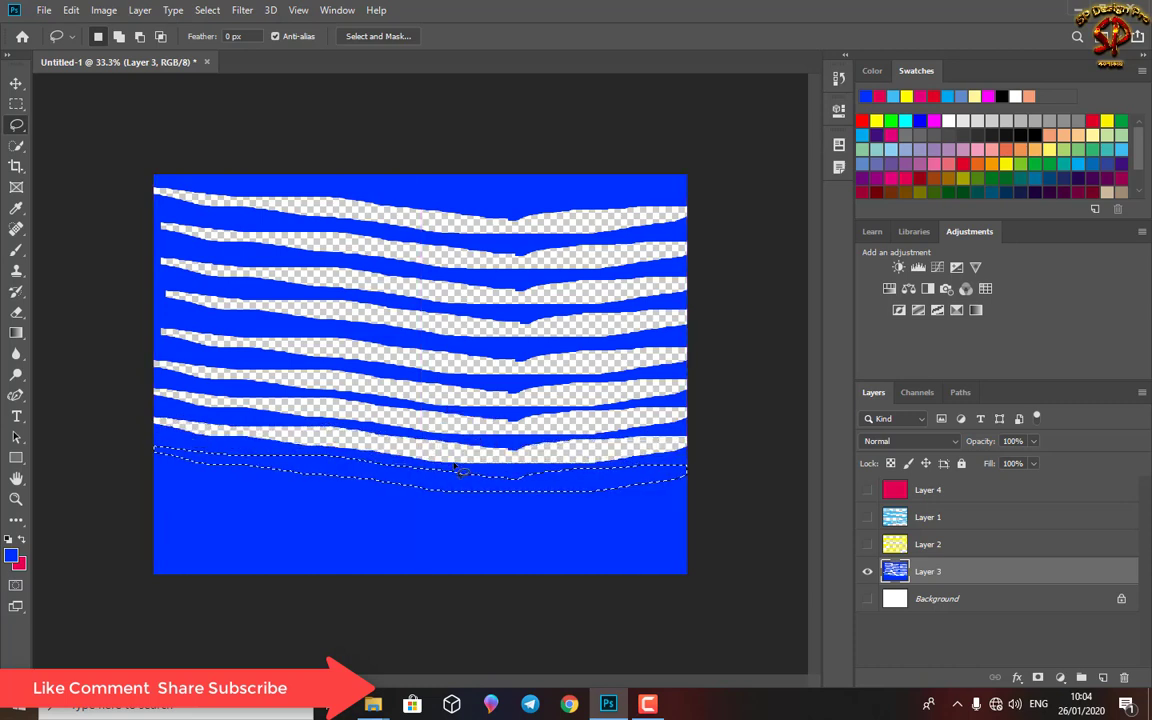
{"action": "key", "text": "Delete"}
{"action": "left_click_drag", "start_coordinate": [406, 486], "coordinate": [413, 508]}
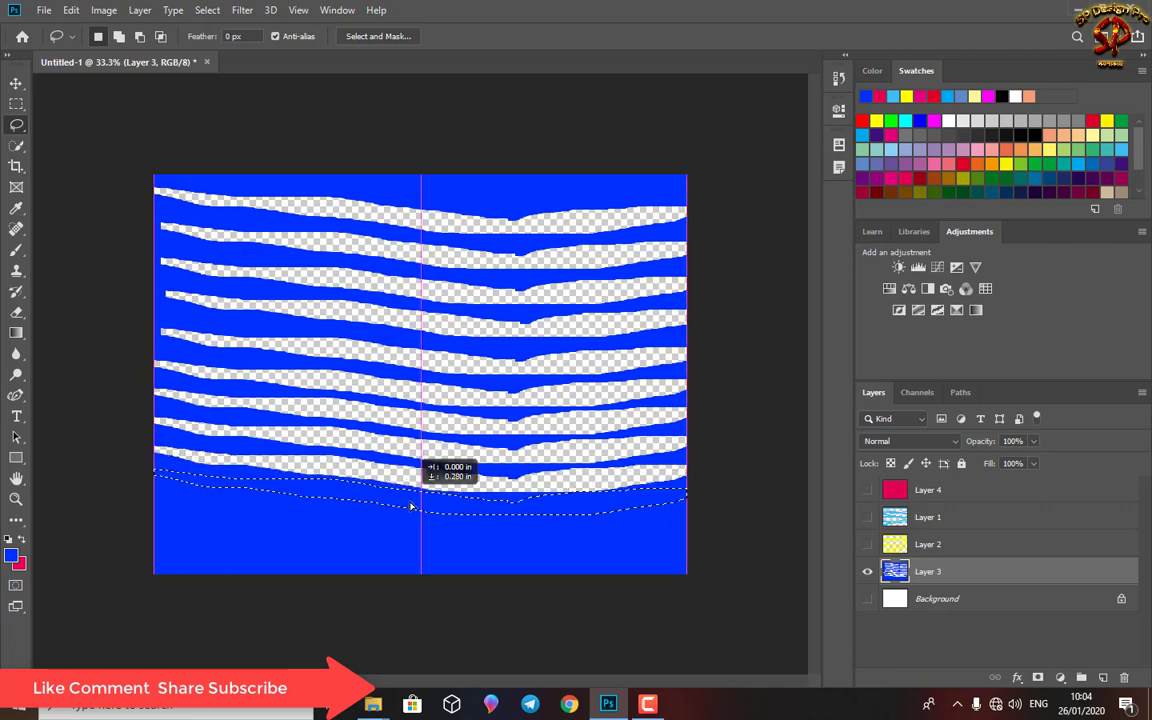
{"action": "key", "text": "Delete"}
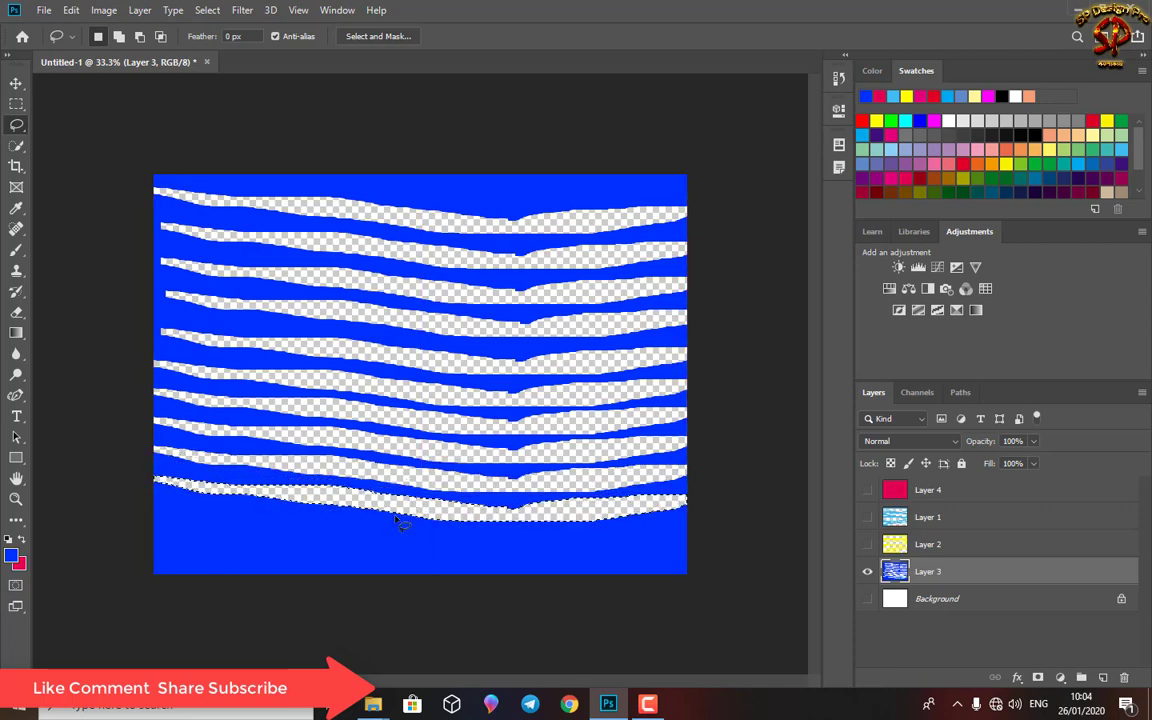
{"action": "left_click_drag", "start_coordinate": [413, 510], "coordinate": [407, 540]}
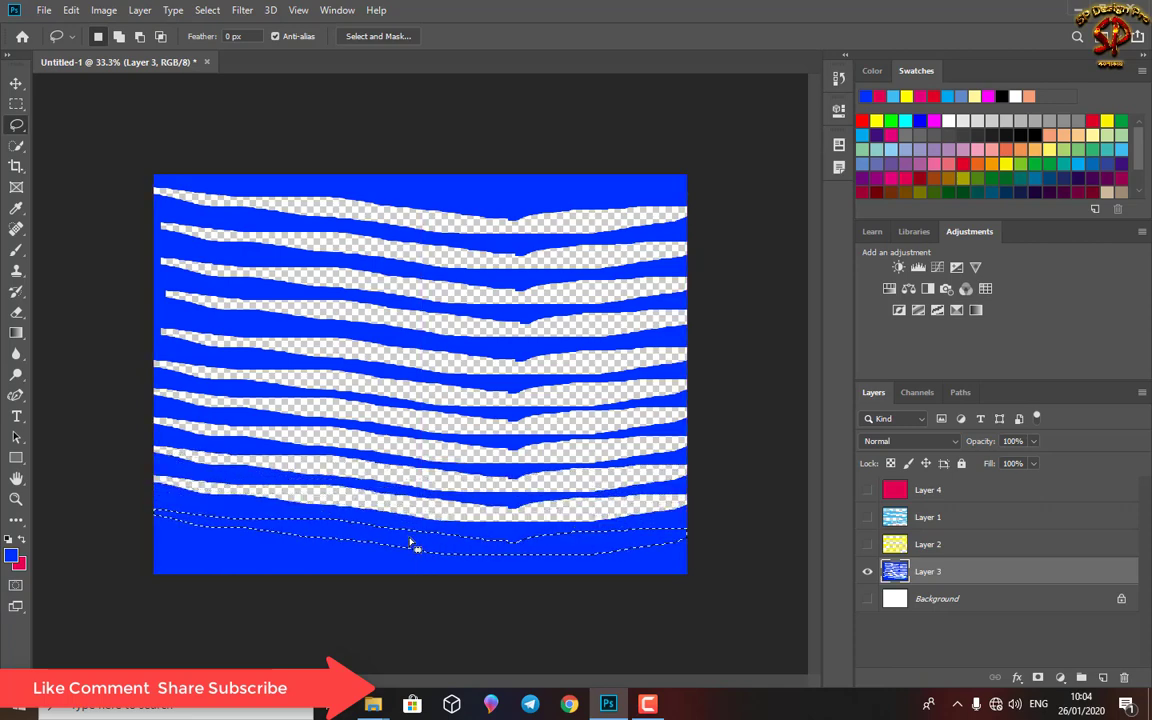
{"action": "key", "text": "Delete"}
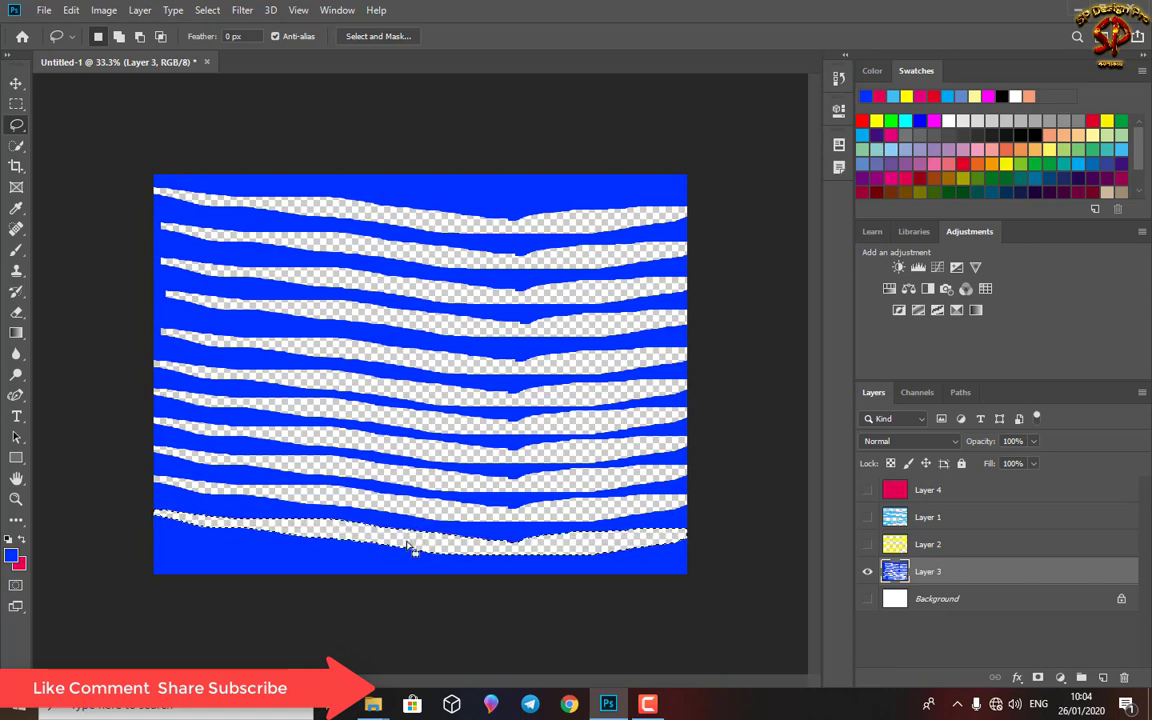
{"action": "mouse_move", "coordinate": [407, 541]}
{"action": "left_mouse_down"}
{"action": "mouse_move", "coordinate": [412, 568]}
{"action": "mouse_move", "coordinate": [402, 570]}
{"action": "left_mouse_up"}
{"action": "key", "text": "Delete"}
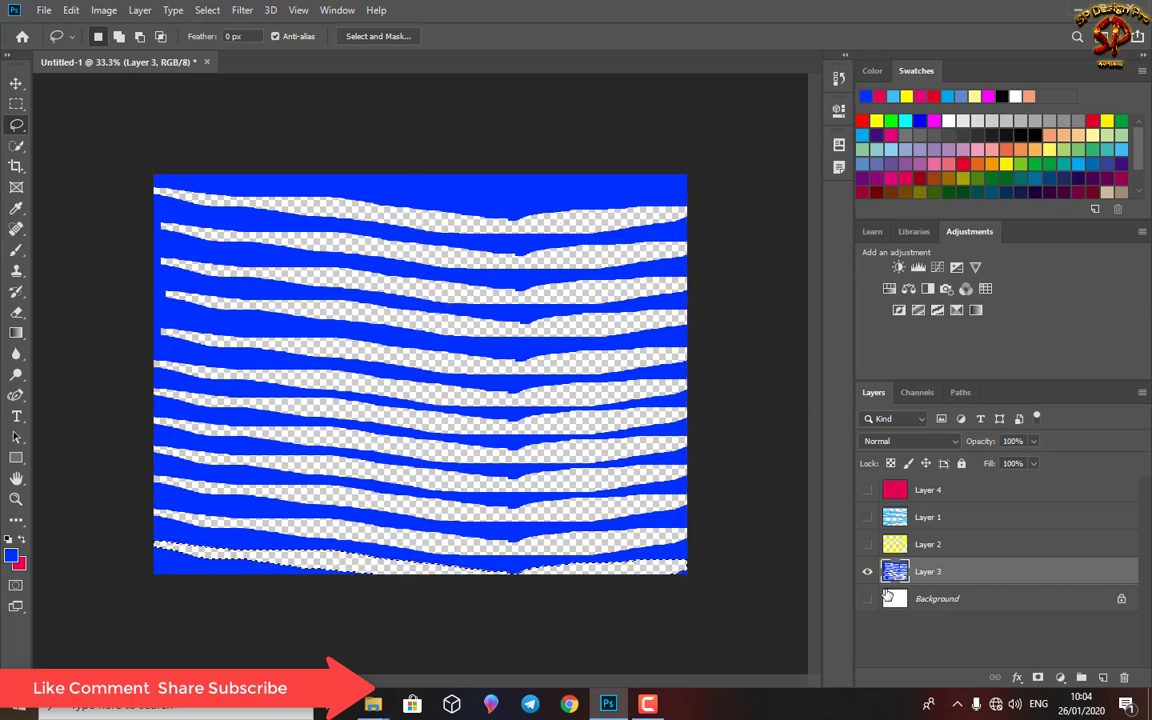
Show pink Layer 4 alone above Background, dismissing the no-pixels-selected warning
{"action": "left_click", "coordinate": [867, 571]}
{"action": "left_click_drag", "start_coordinate": [933, 490], "coordinate": [950, 580]}
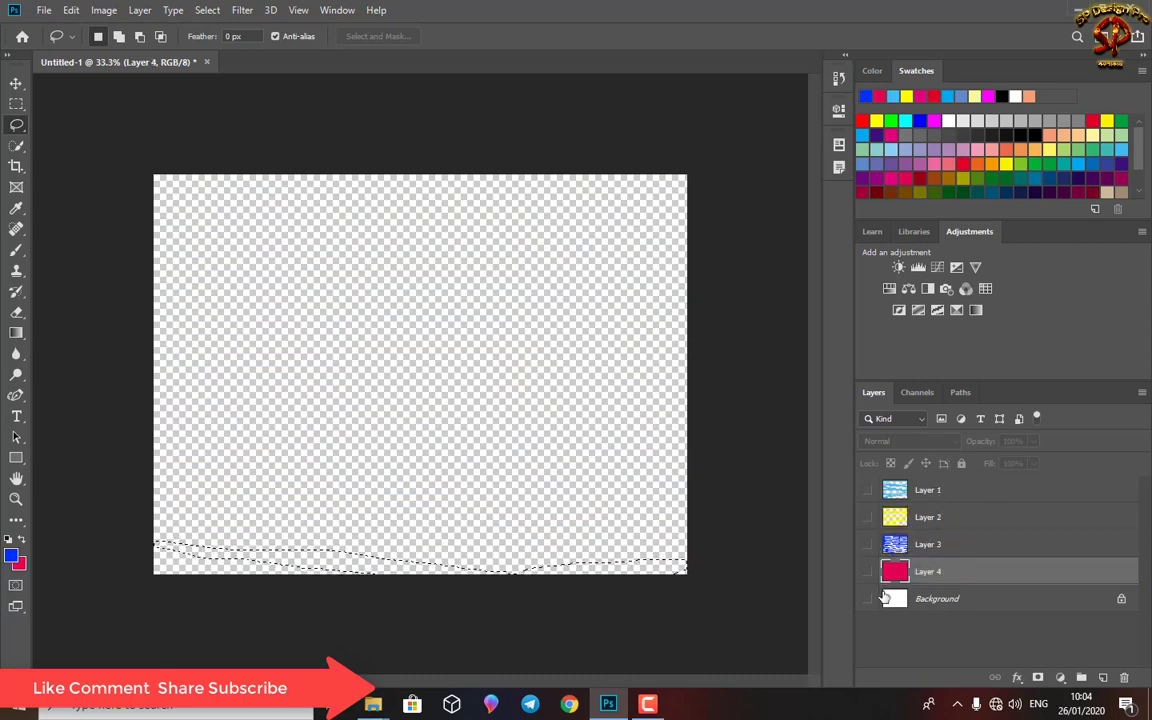
{"action": "left_click", "coordinate": [867, 571]}
{"action": "left_click", "coordinate": [418, 565]}
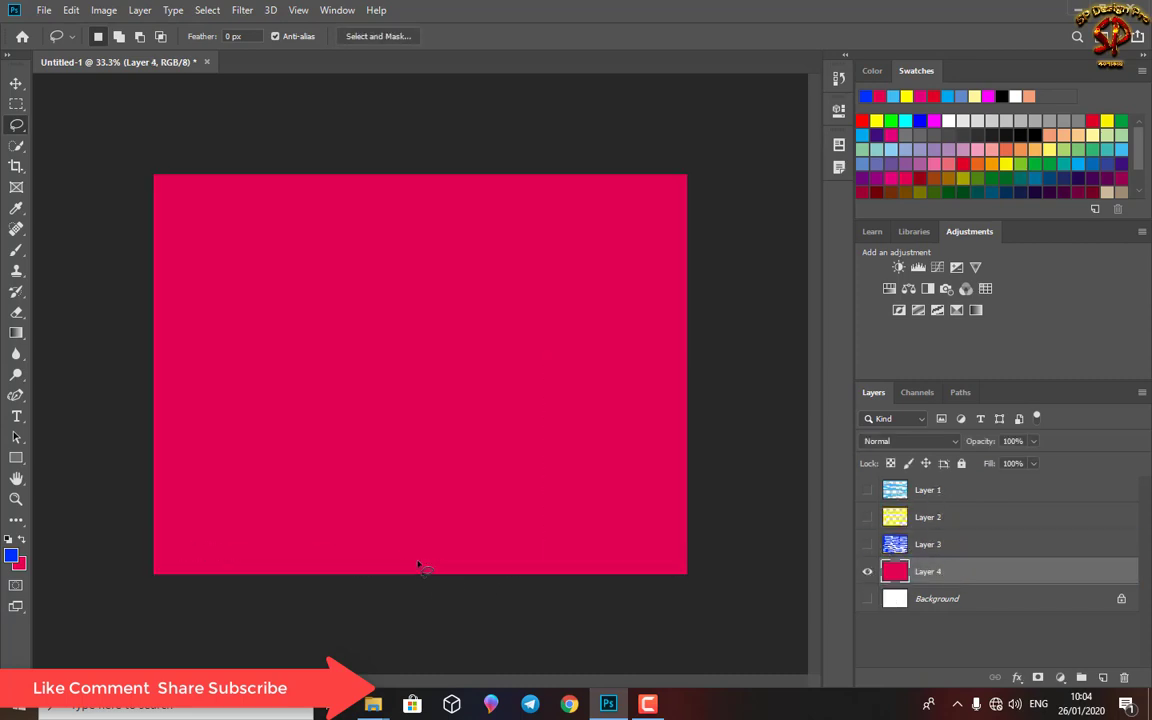
{"action": "key", "text": "Delete"}
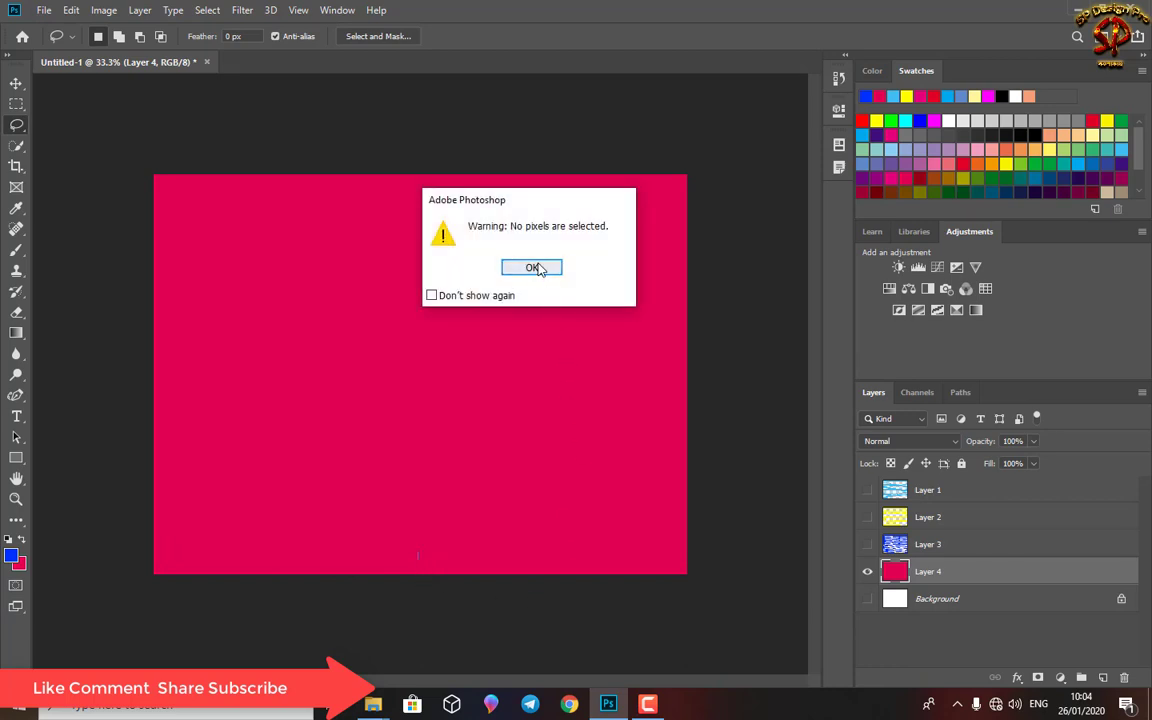
{"action": "left_click", "coordinate": [495, 263]}
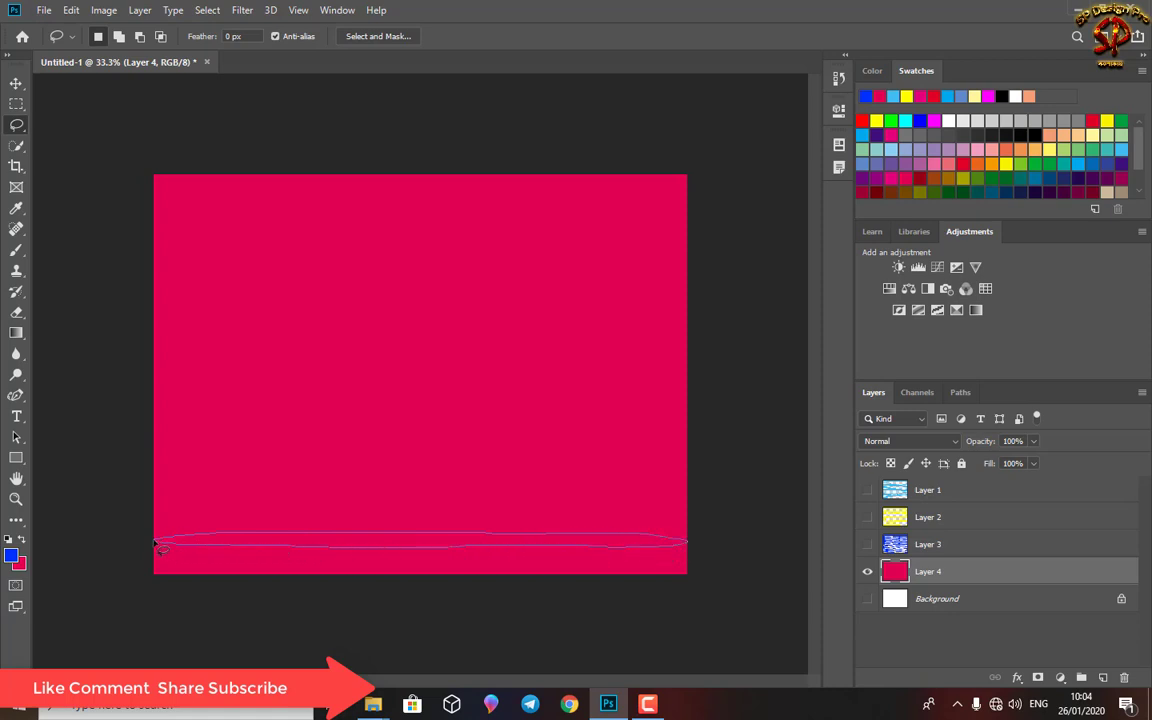
Clear thin pink bands from the bottom up to the top, then deselect
{"action": "left_click_drag", "start_coordinate": [155, 543], "coordinate": [168, 545]}
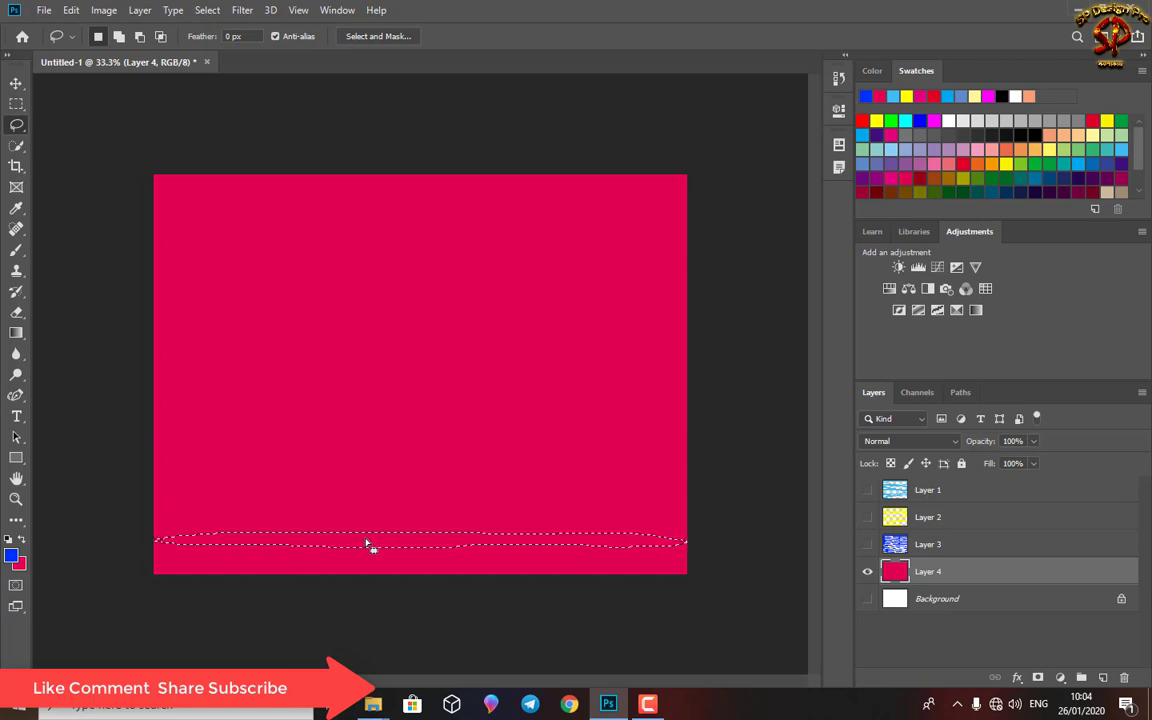
{"action": "left_click_drag", "start_coordinate": [368, 545], "coordinate": [365, 335]}
{"action": "key", "text": "Delete"}
{"action": "key", "text": "Delete"}
{"action": "key", "text": "Delete"}
{"action": "key", "text": "Delete"}
{"action": "key", "text": "Delete"}
{"action": "key", "text": "Delete"}
{"action": "key", "text": "Delete"}
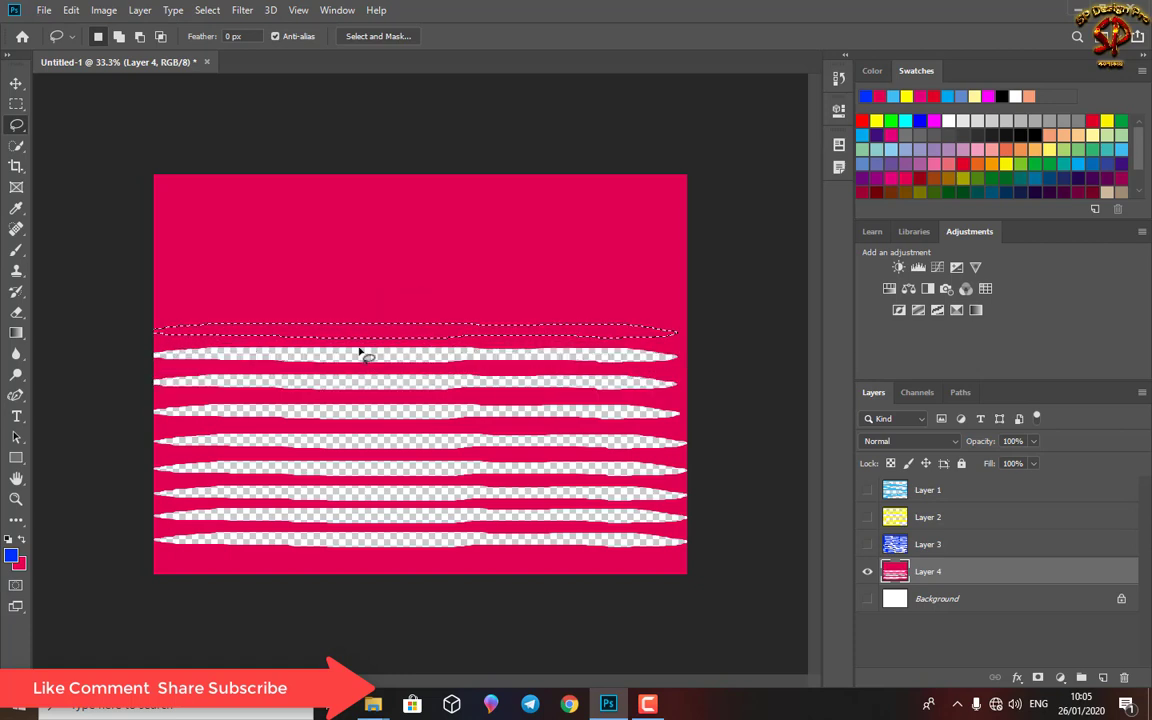
{"action": "key", "text": "Delete"}
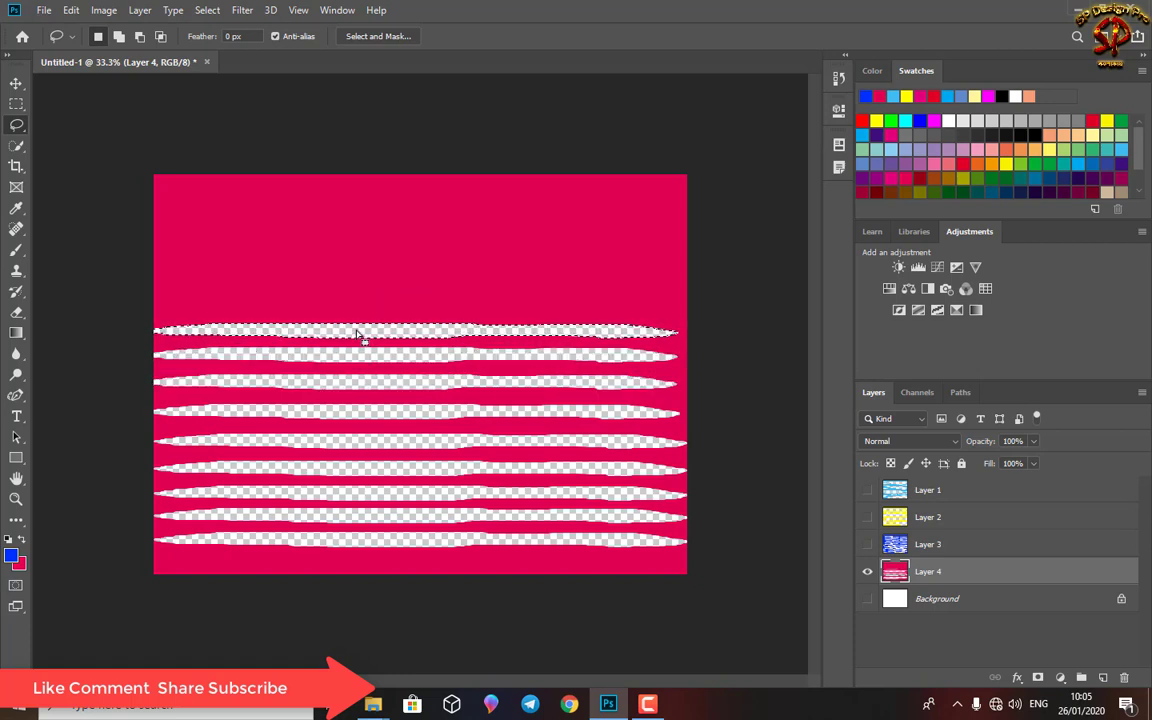
{"action": "left_click_drag", "start_coordinate": [357, 334], "coordinate": [357, 306]}
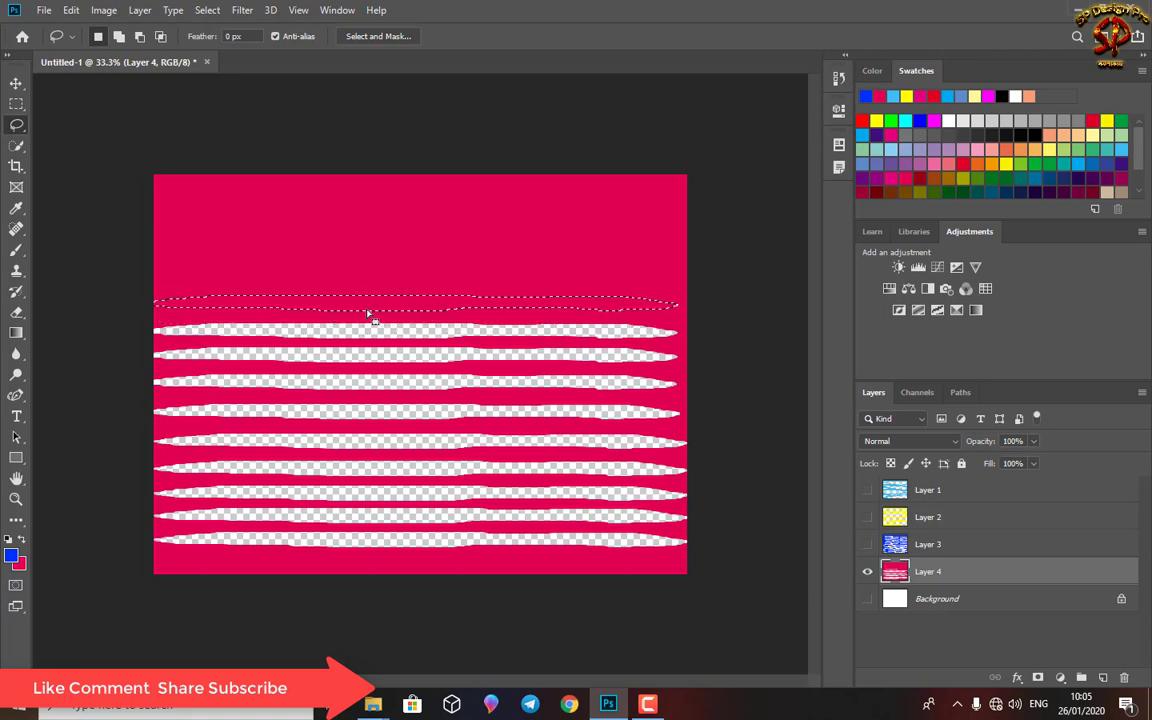
{"action": "key", "text": "Delete"}
{"action": "left_click_drag", "start_coordinate": [357, 306], "coordinate": [374, 193]}
{"action": "key", "text": "Delete"}
{"action": "key", "text": "Delete"}
{"action": "key", "text": "Delete"}
{"action": "key", "text": "Delete"}
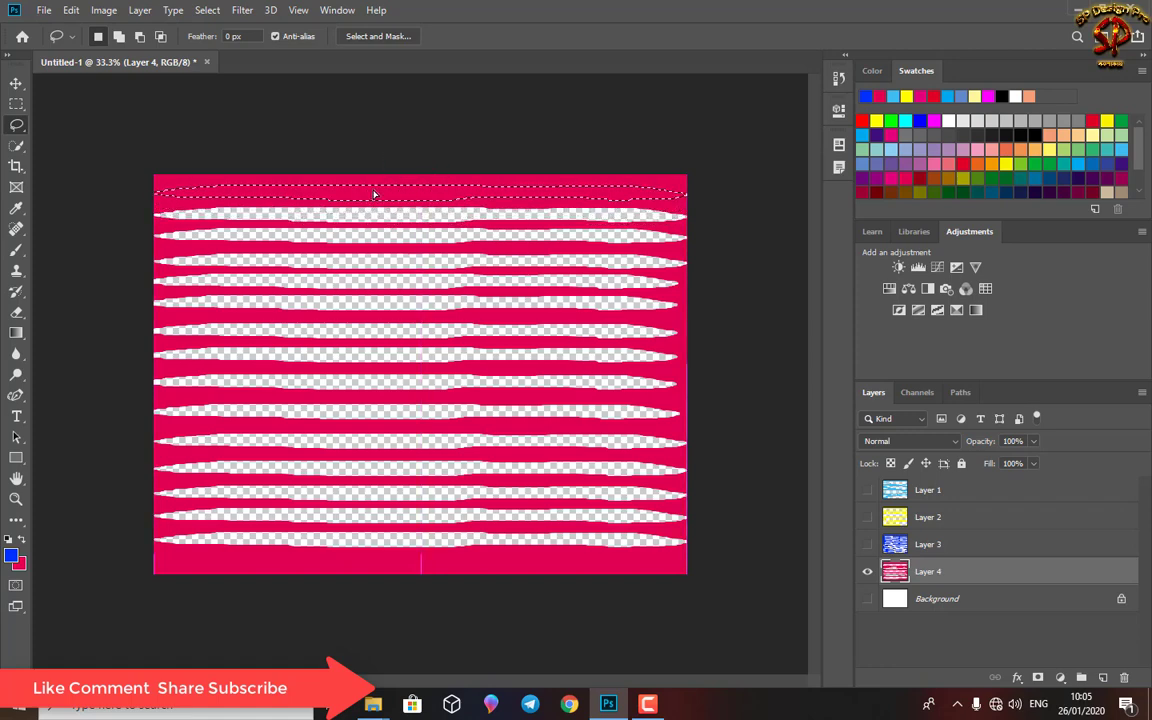
{"action": "key", "text": "Delete"}
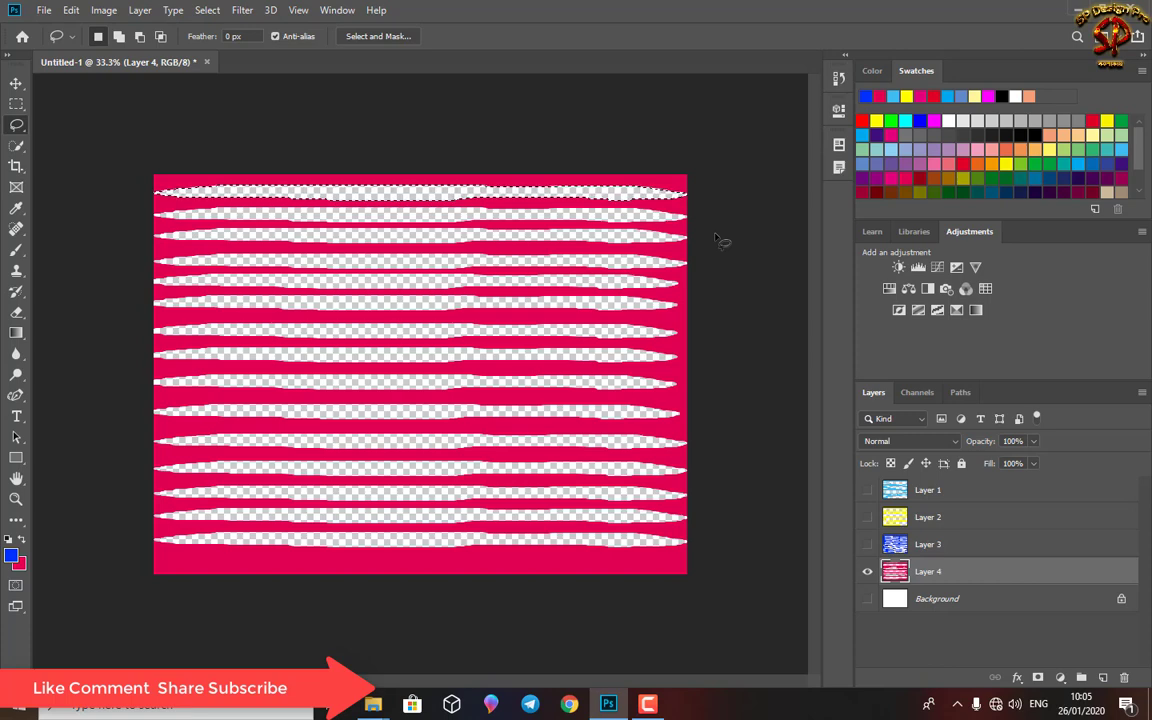
{"action": "key", "text": "ctrl+d"}
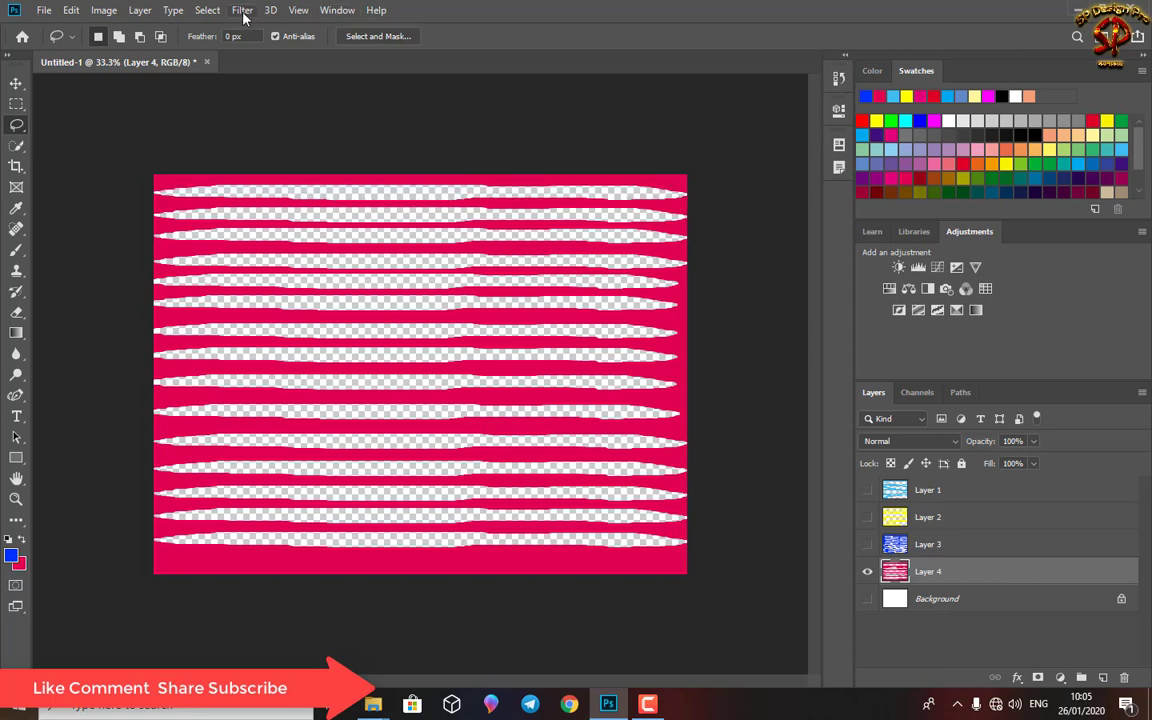
Twirl the pink striped layer with the angle reduced from -363 to -273
{"action": "left_click", "coordinate": [243, 12]}
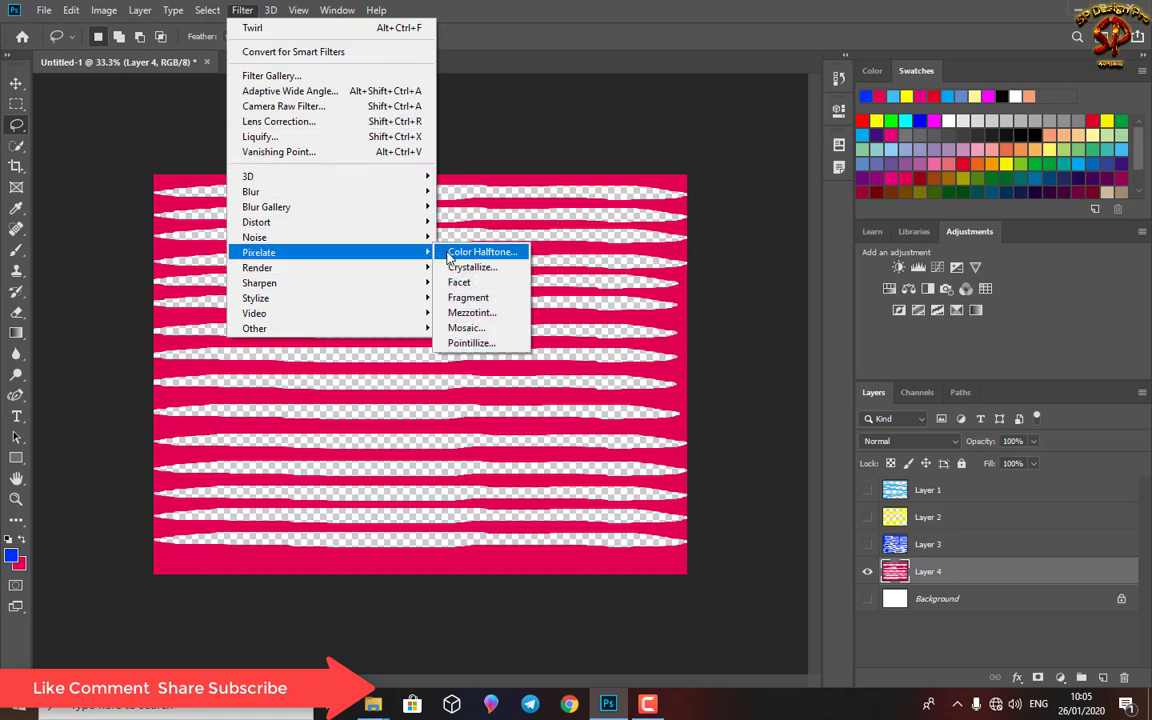
{"action": "mouse_move", "coordinate": [330, 222]}
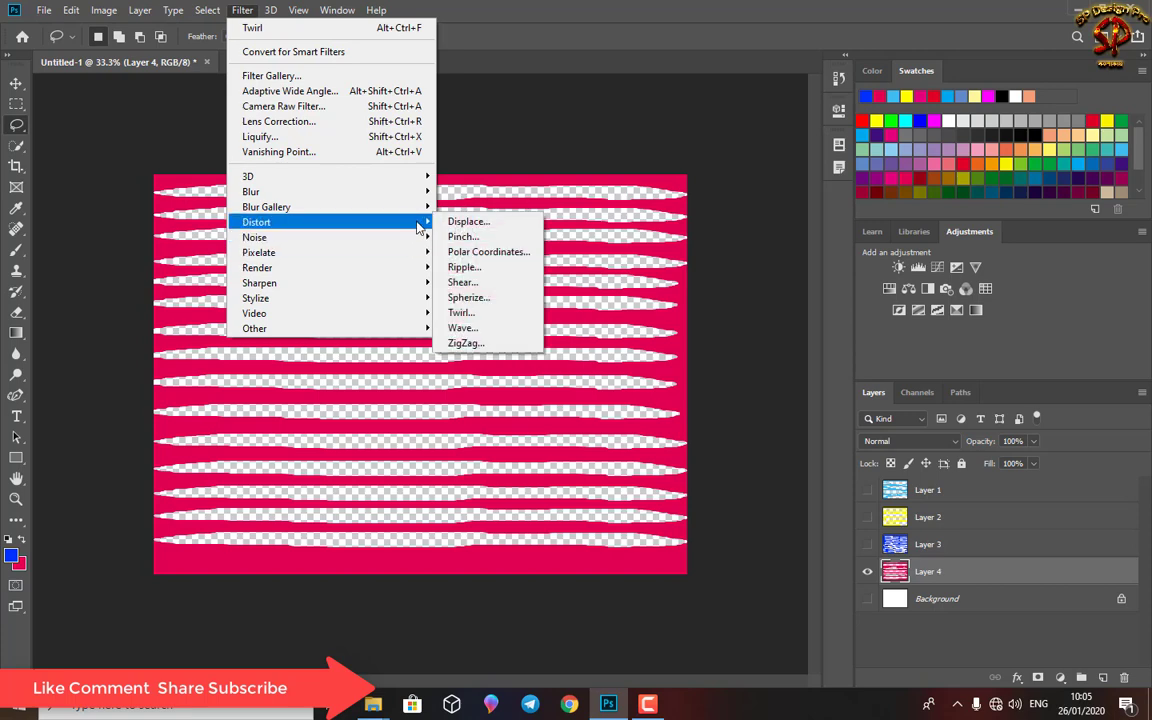
{"action": "left_click", "coordinate": [461, 312]}
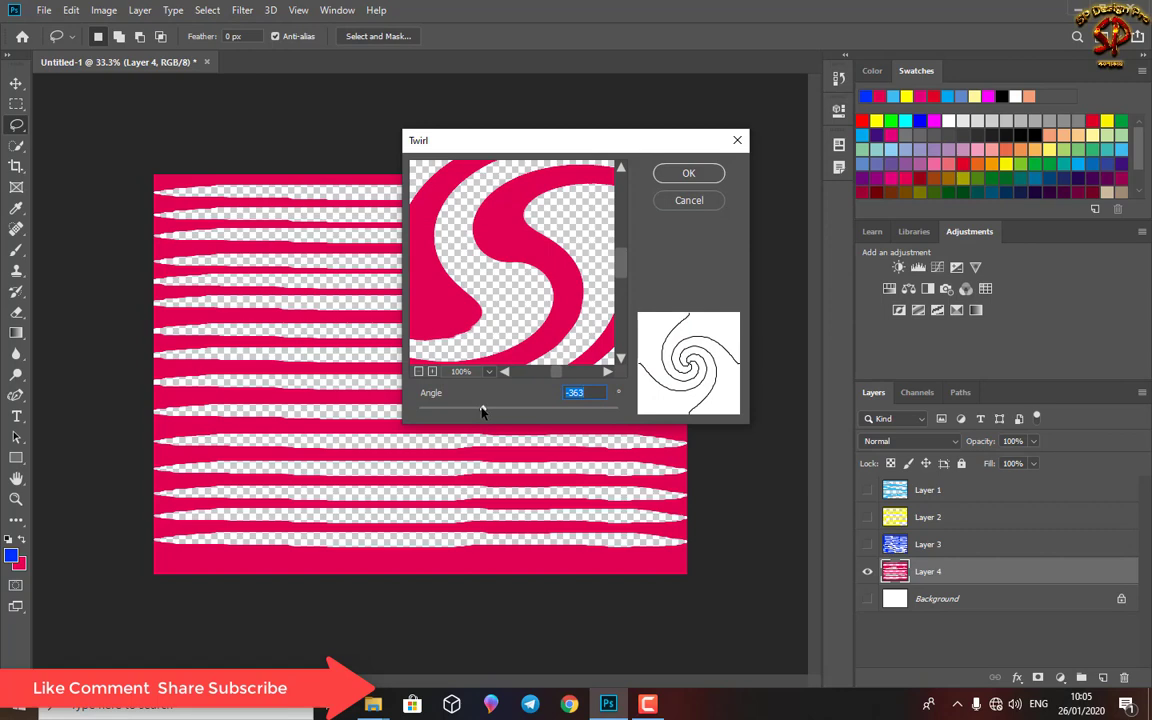
{"action": "left_click_drag", "start_coordinate": [481, 410], "coordinate": [488, 415]}
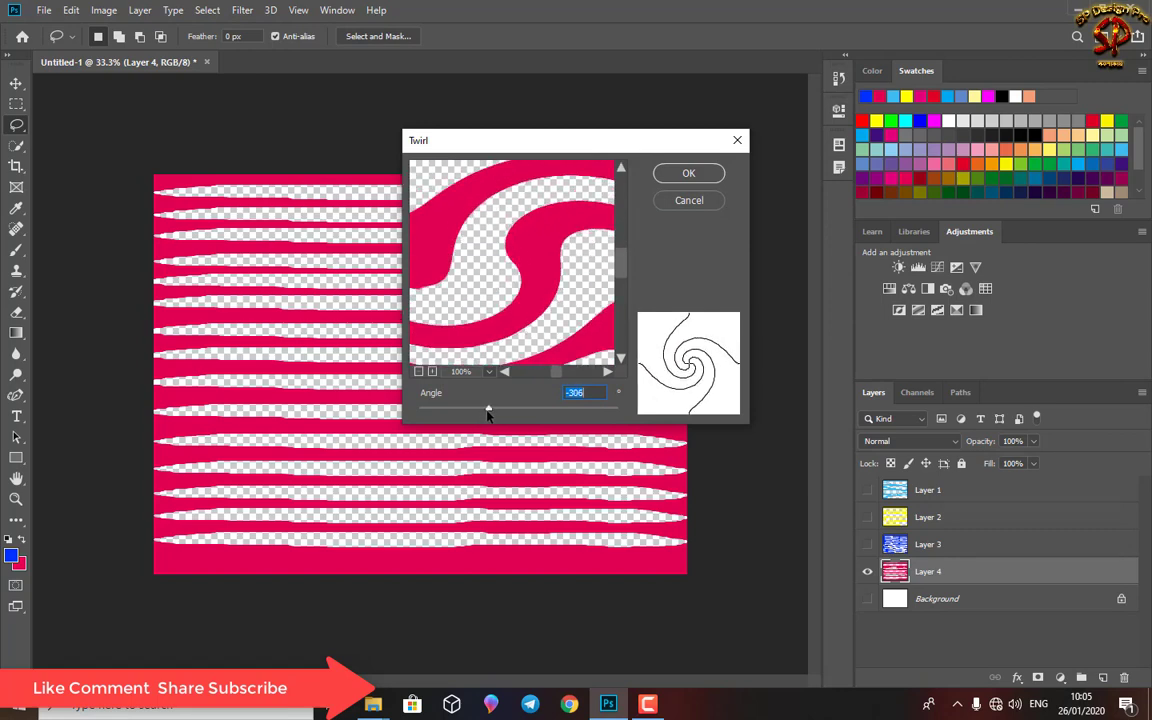
{"action": "left_click", "coordinate": [708, 176]}
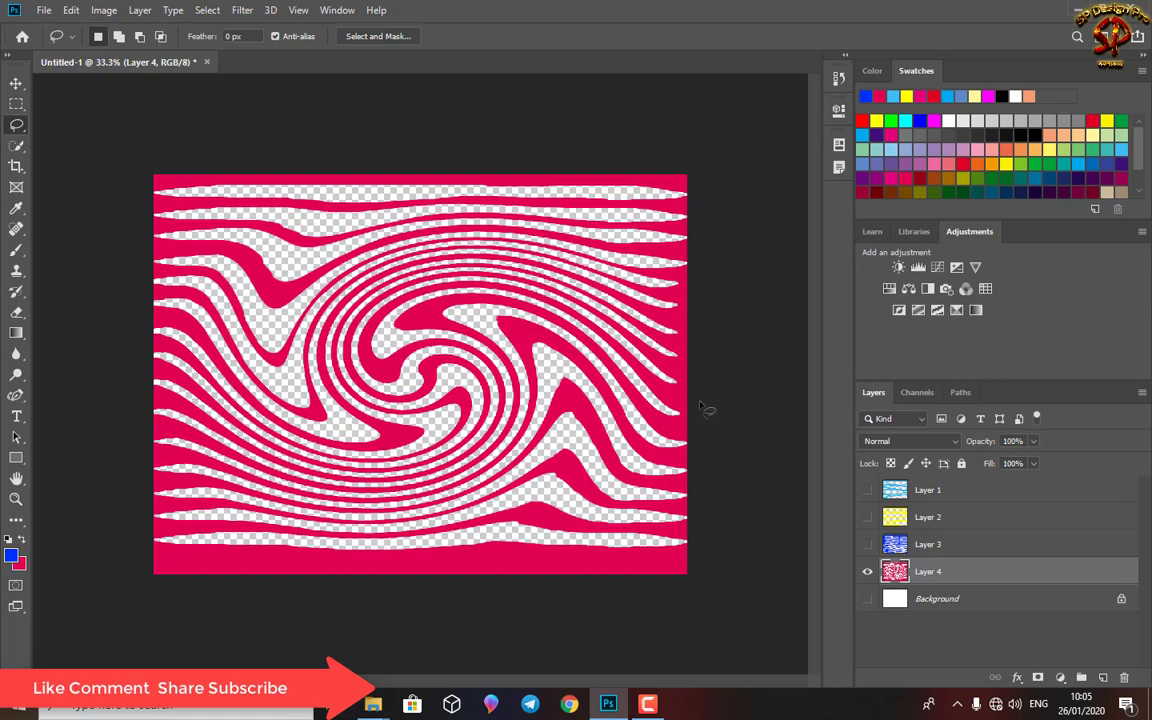
Show the blue striped layer and try different angles in another Twirl preview
{"action": "left_click", "coordinate": [867, 544]}
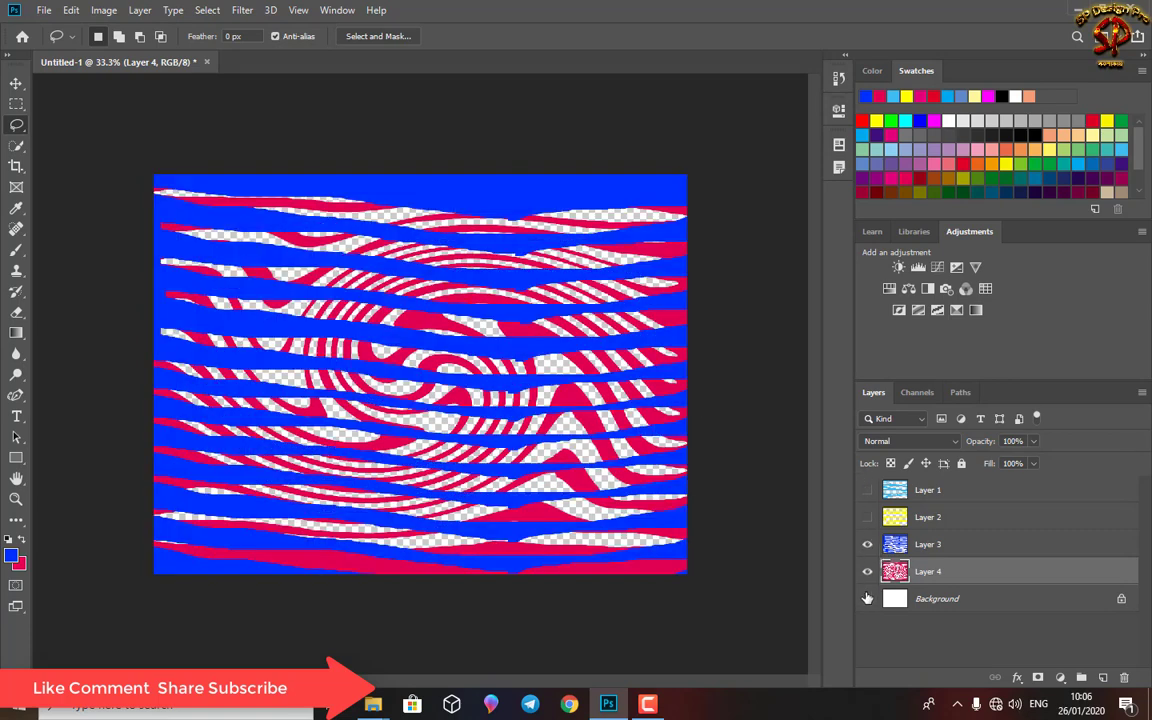
{"action": "left_click", "coordinate": [242, 10]}
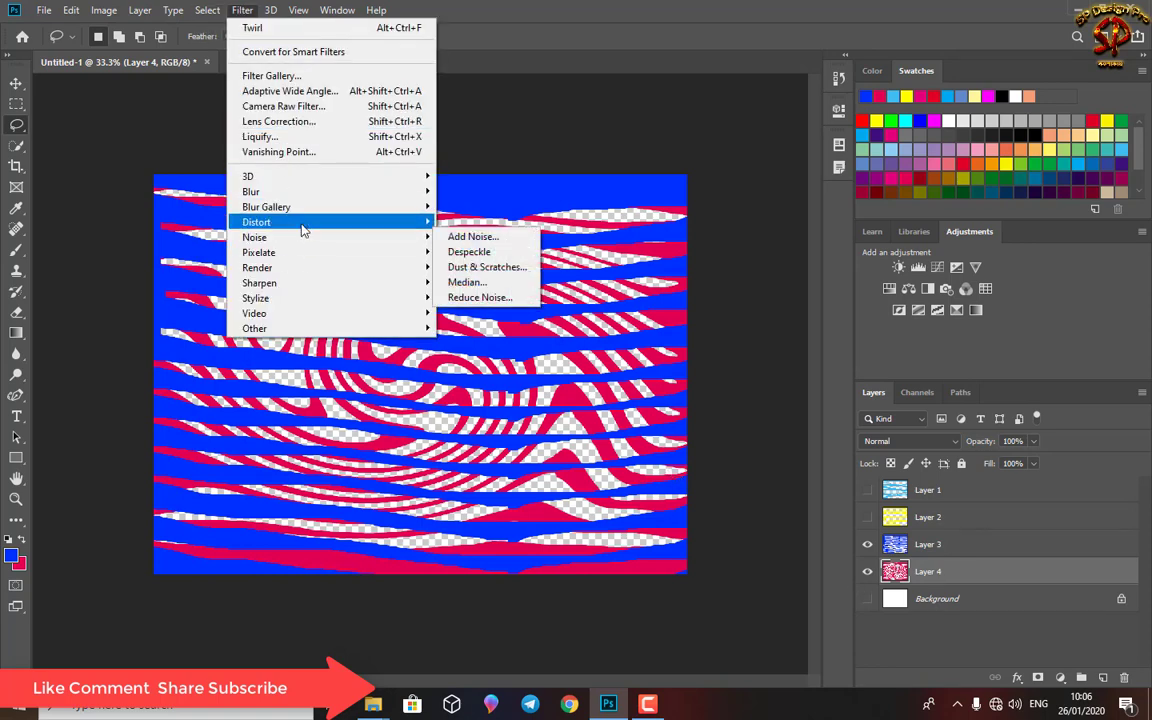
{"action": "mouse_move", "coordinate": [256, 222]}
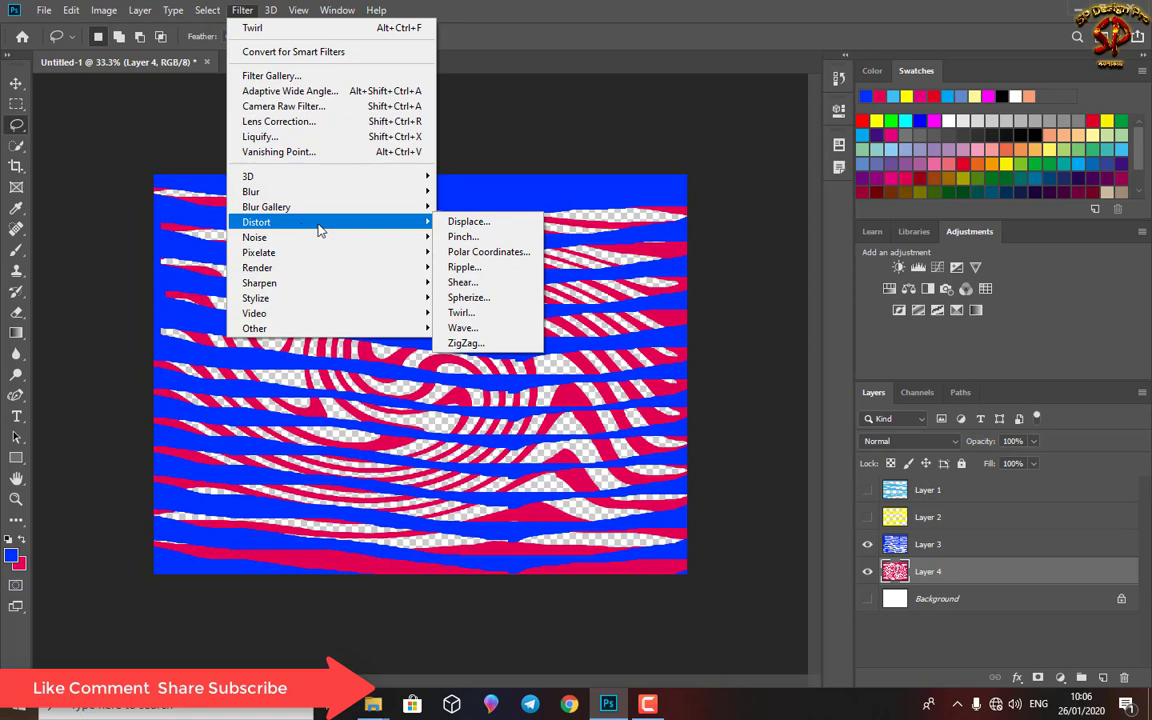
{"action": "left_click", "coordinate": [458, 312]}
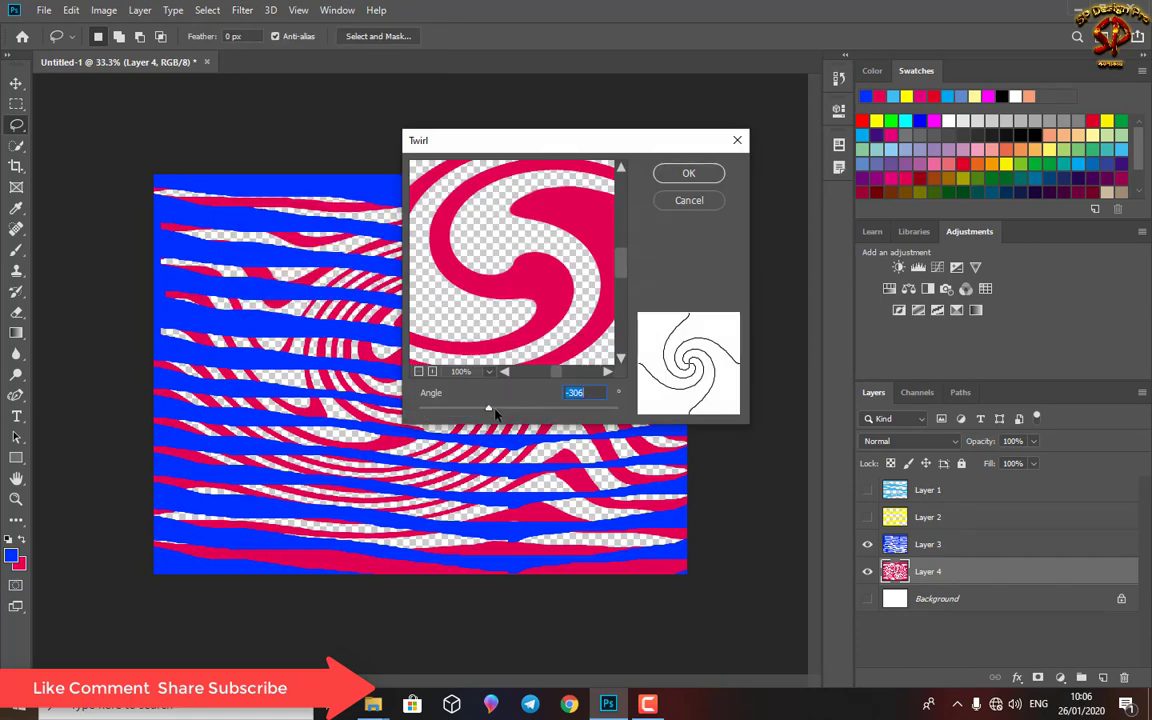
{"action": "left_click", "coordinate": [500, 408]}
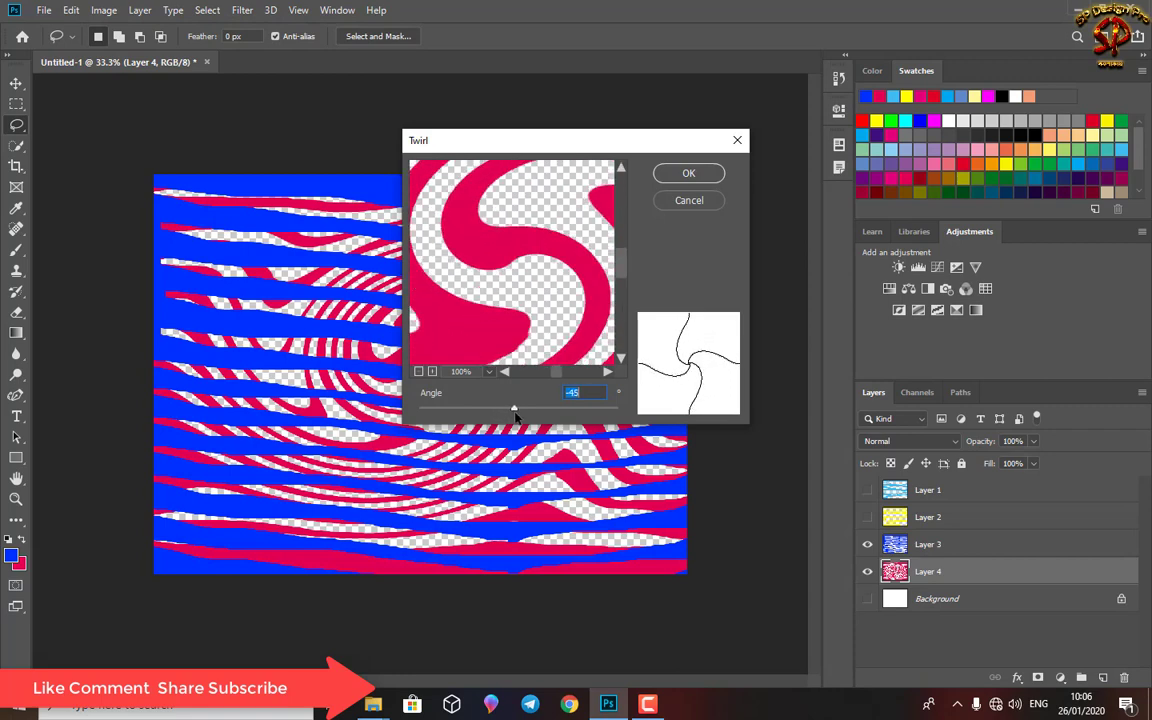
{"action": "left_click_drag", "start_coordinate": [502, 414], "coordinate": [515, 410]}
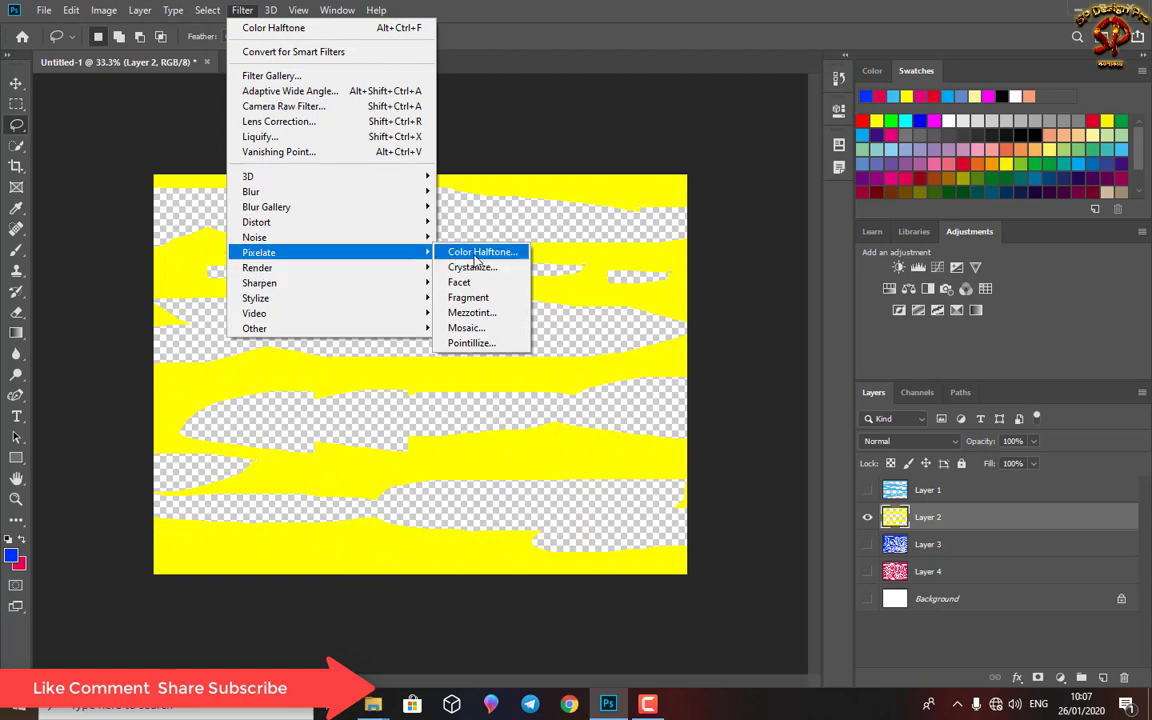
{"action": "mouse_move", "coordinate": [256, 222]}
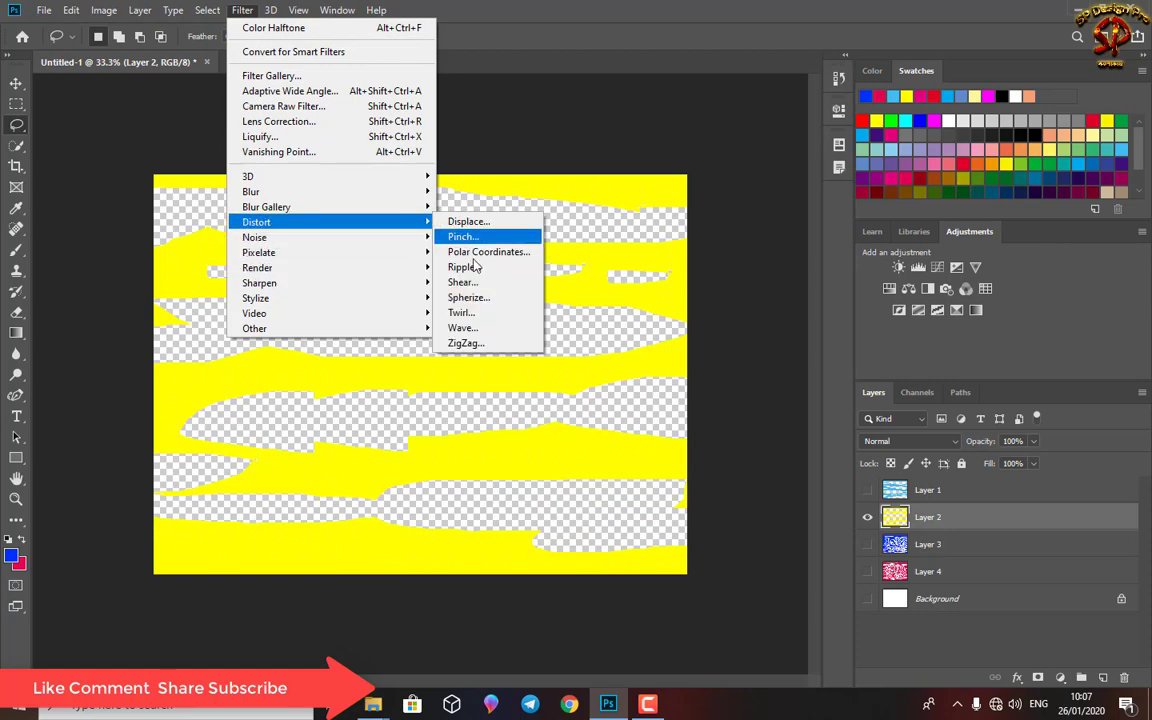
Apply a Wave distortion with 78 generators to the yellow layer
{"action": "left_click", "coordinate": [460, 330]}
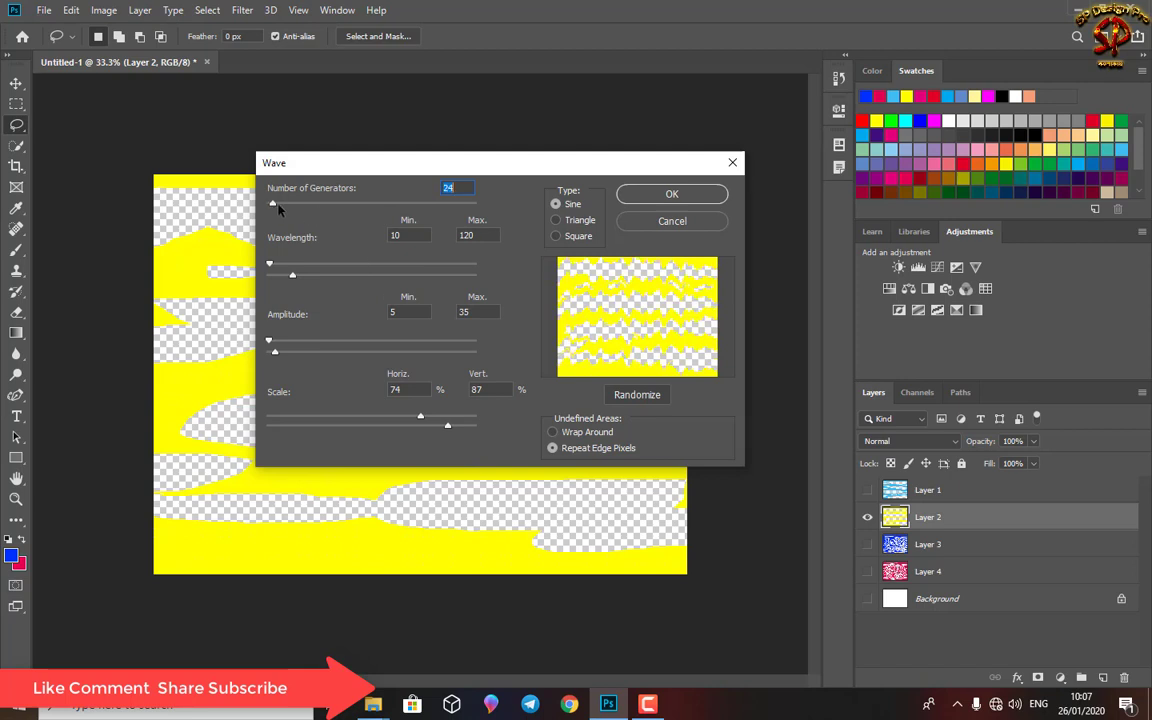
{"action": "left_click_drag", "start_coordinate": [278, 207], "coordinate": [284, 209]}
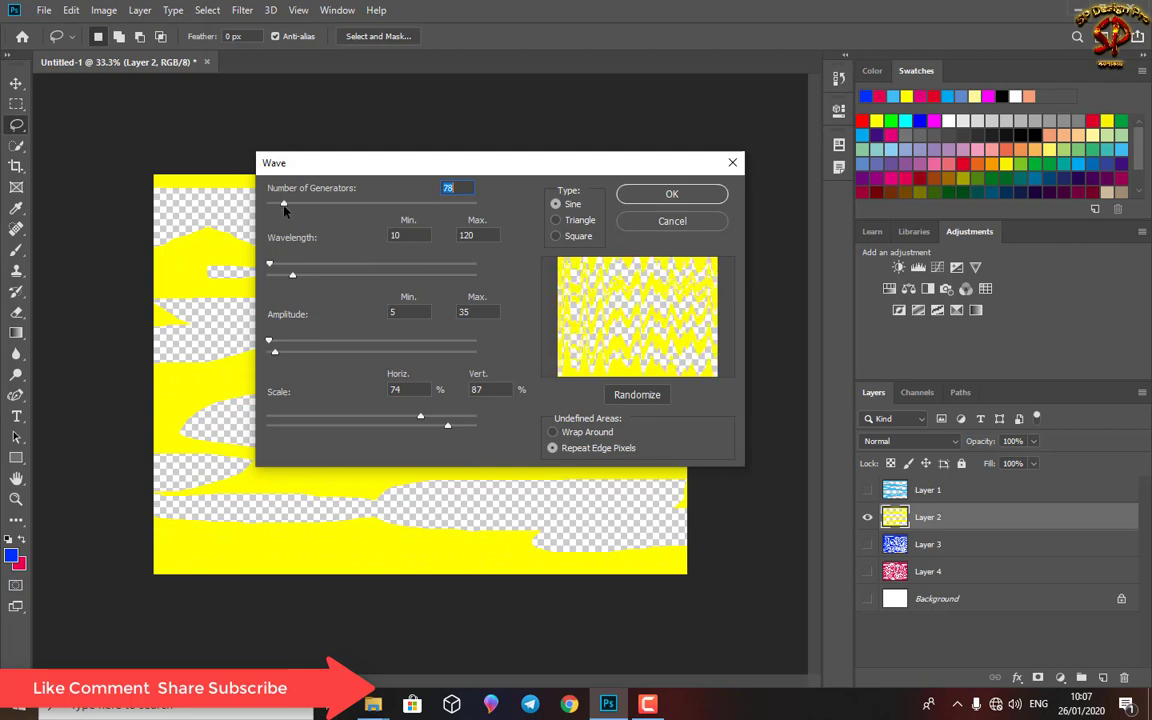
{"action": "left_click", "coordinate": [680, 192]}
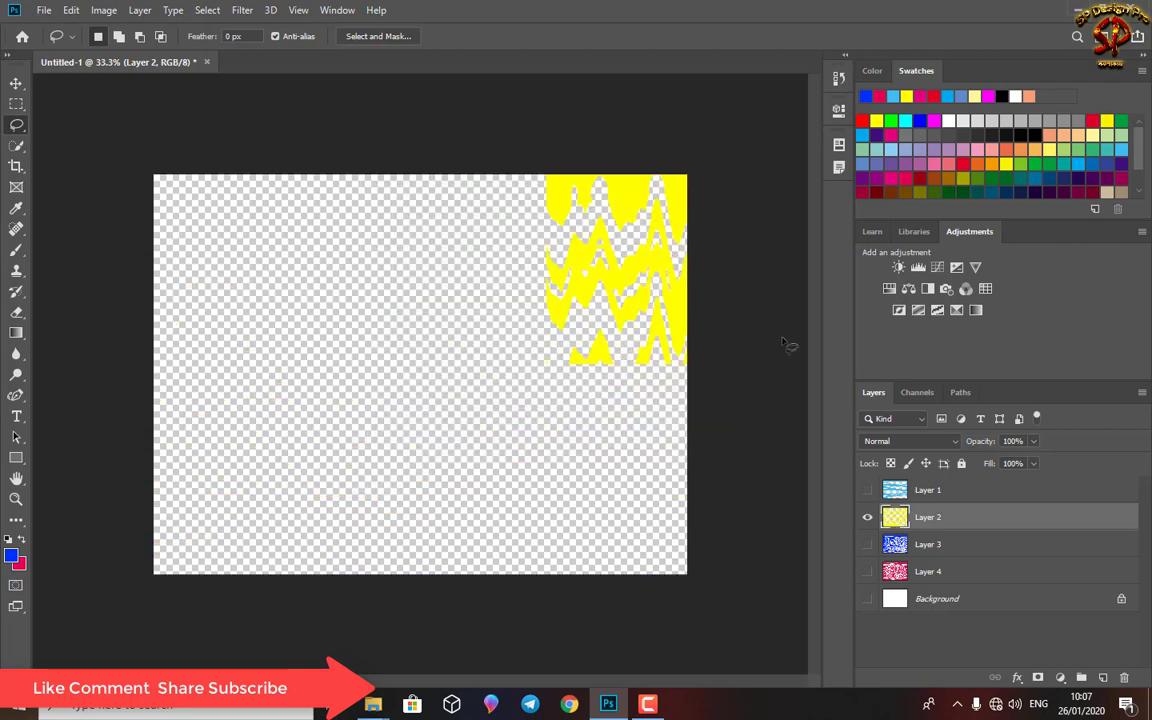
Apply a negative-amount ZigZag ripple to the yellow layer, then select Layer 1
{"action": "left_click", "coordinate": [867, 492]}
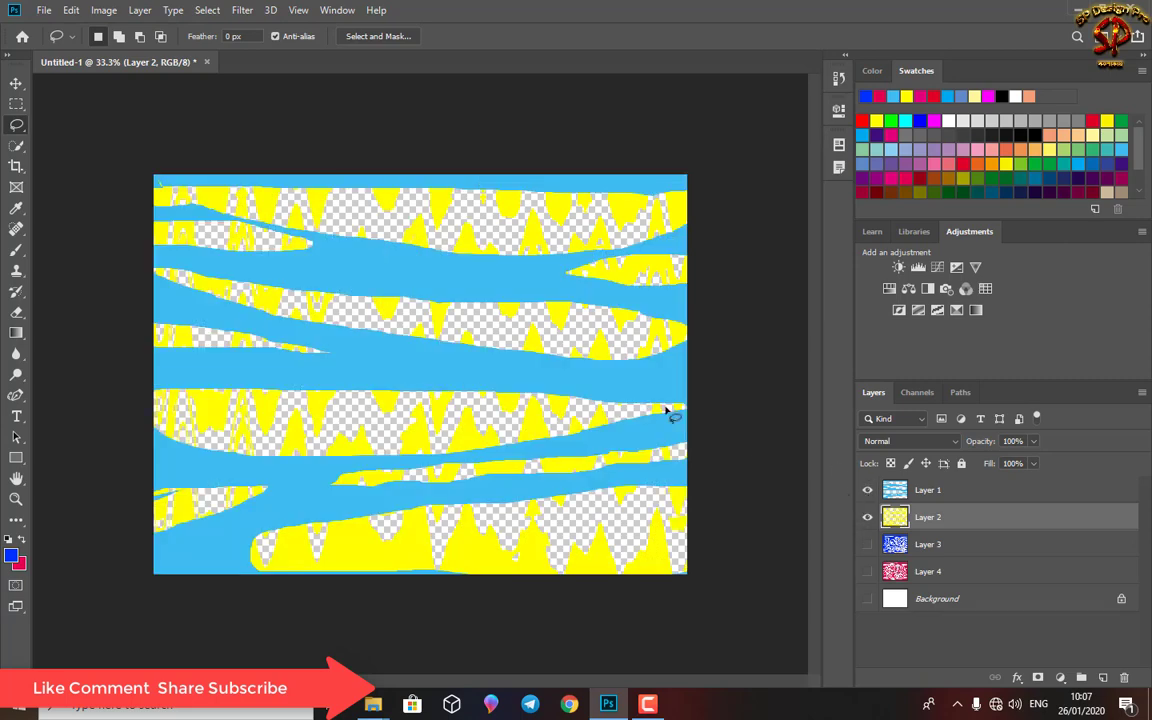
{"action": "left_click", "coordinate": [241, 12]}
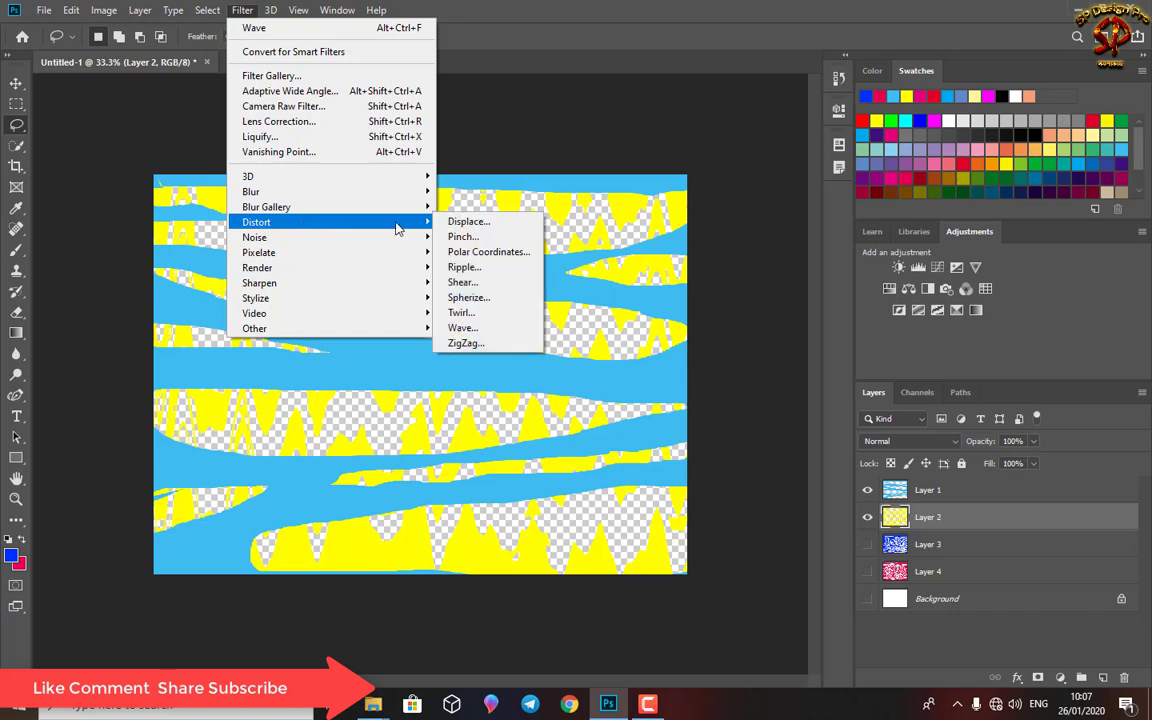
{"action": "mouse_move", "coordinate": [256, 222]}
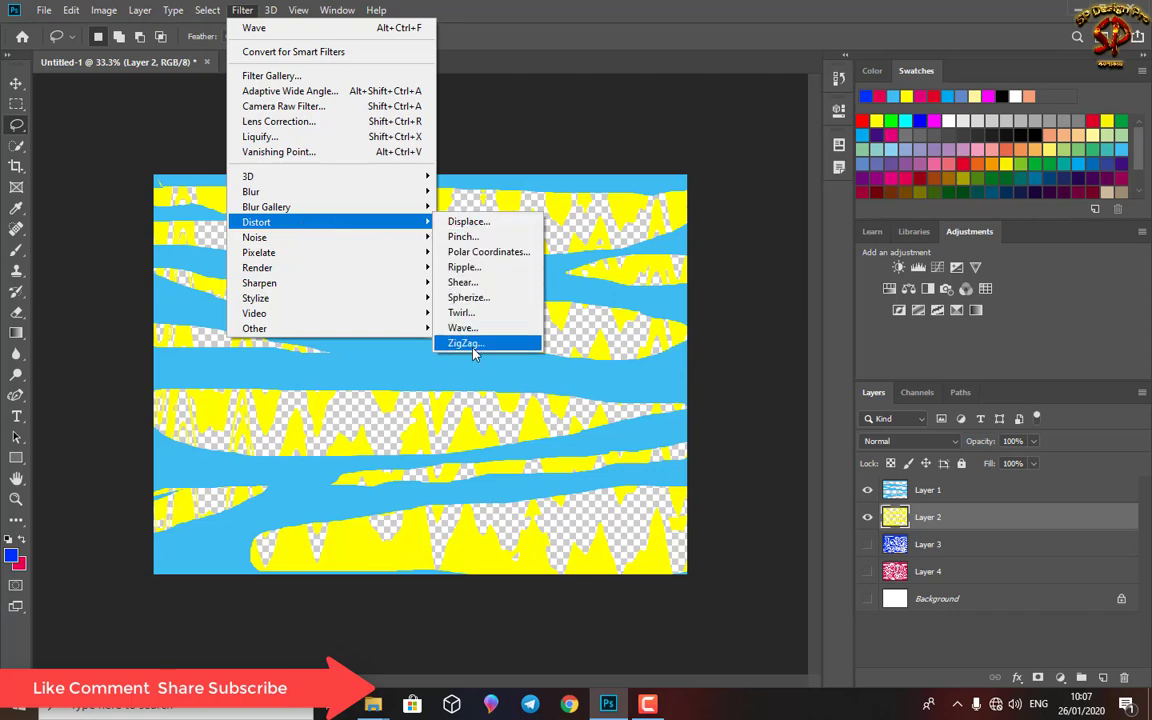
{"action": "left_click", "coordinate": [470, 343]}
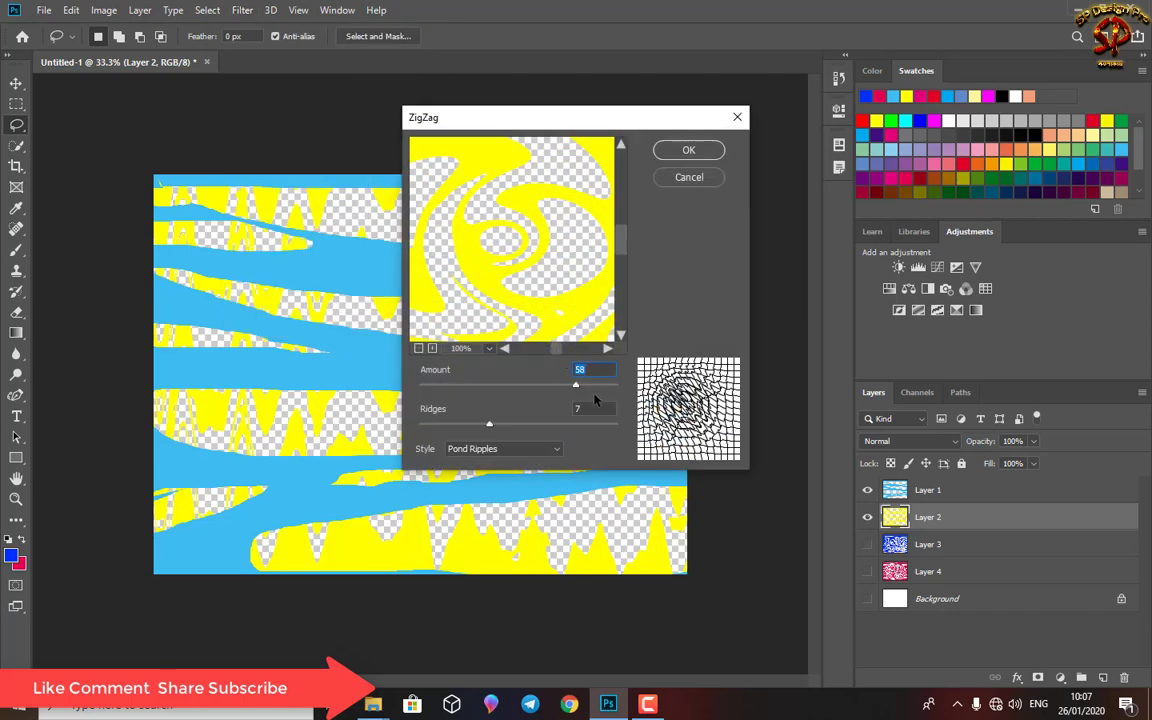
{"action": "left_click_drag", "start_coordinate": [549, 393], "coordinate": [434, 396]}
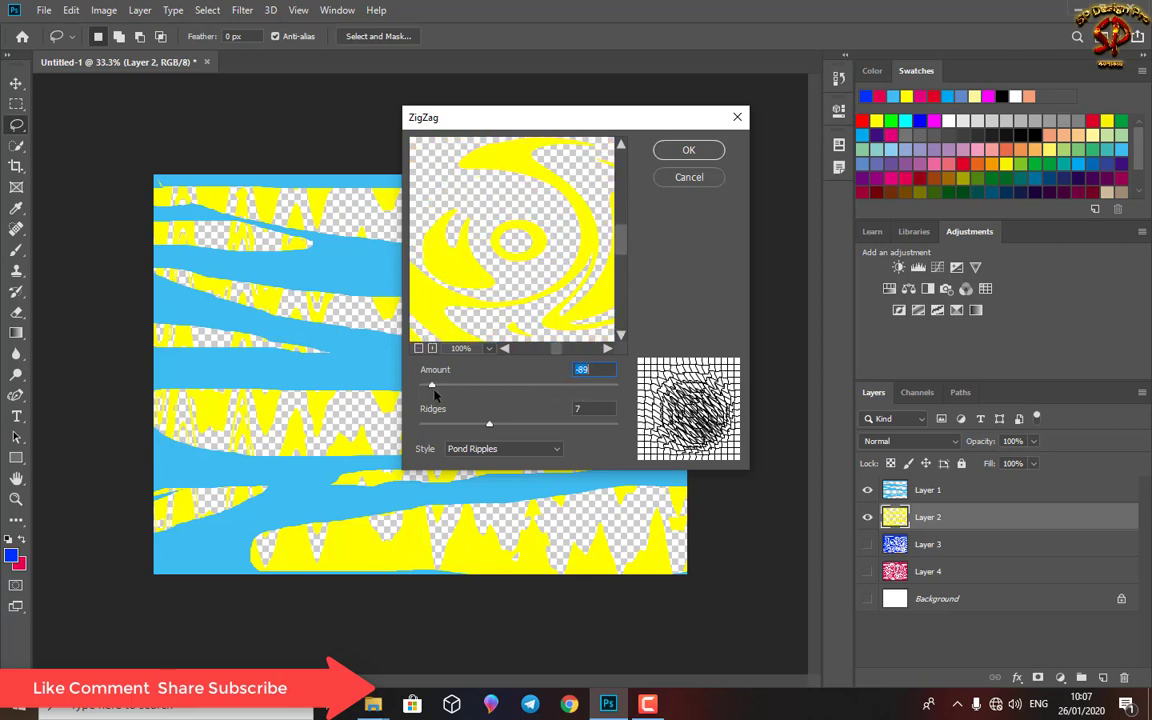
{"action": "left_click", "coordinate": [692, 147]}
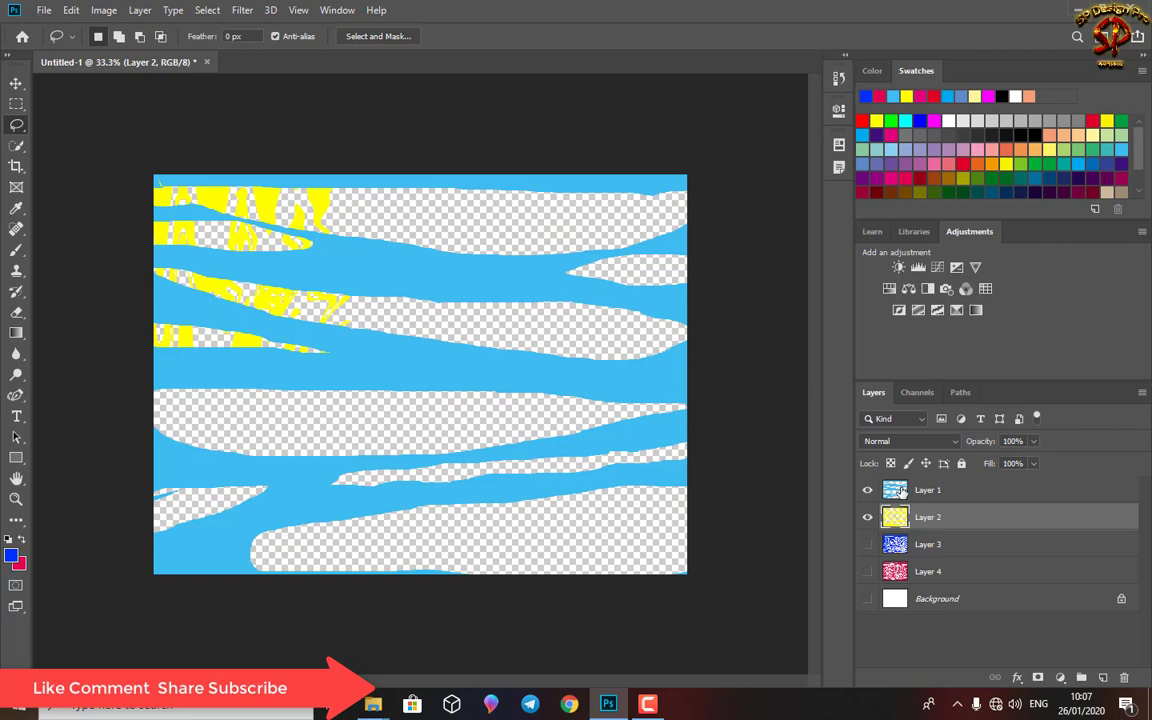
{"action": "left_click", "coordinate": [901, 491]}
Reapply the last ZigZag filter to light blue Layer 1
{"action": "left_click", "coordinate": [867, 518]}
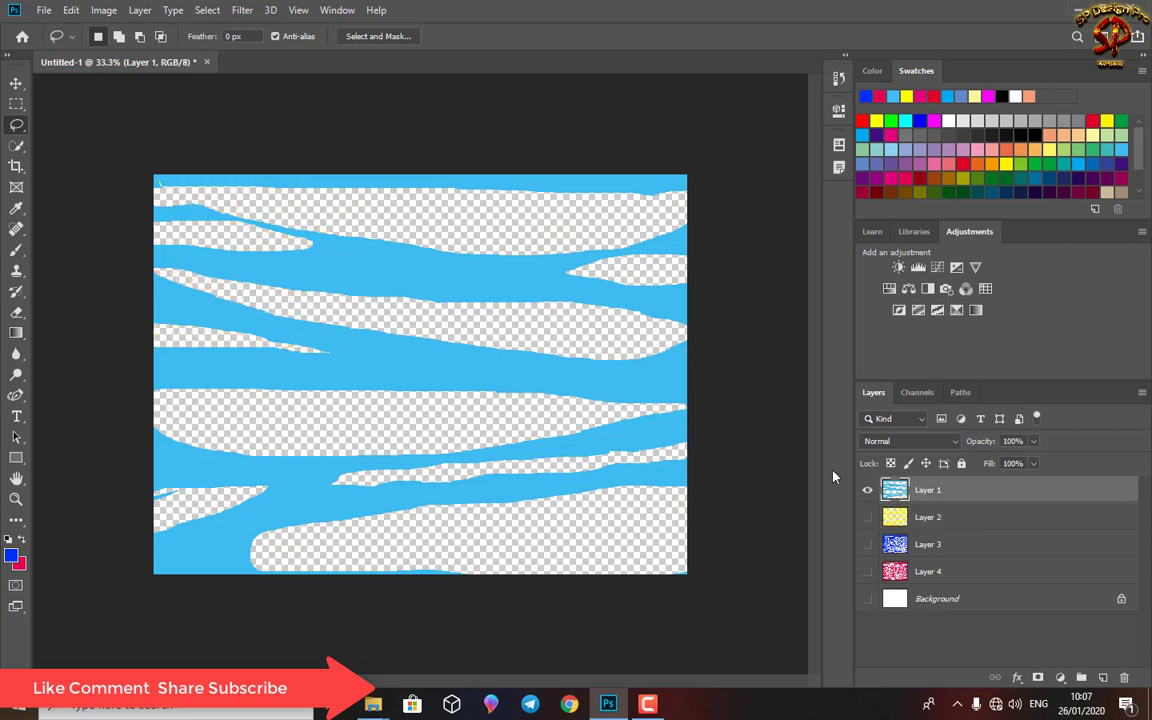
{"action": "left_click", "coordinate": [241, 12]}
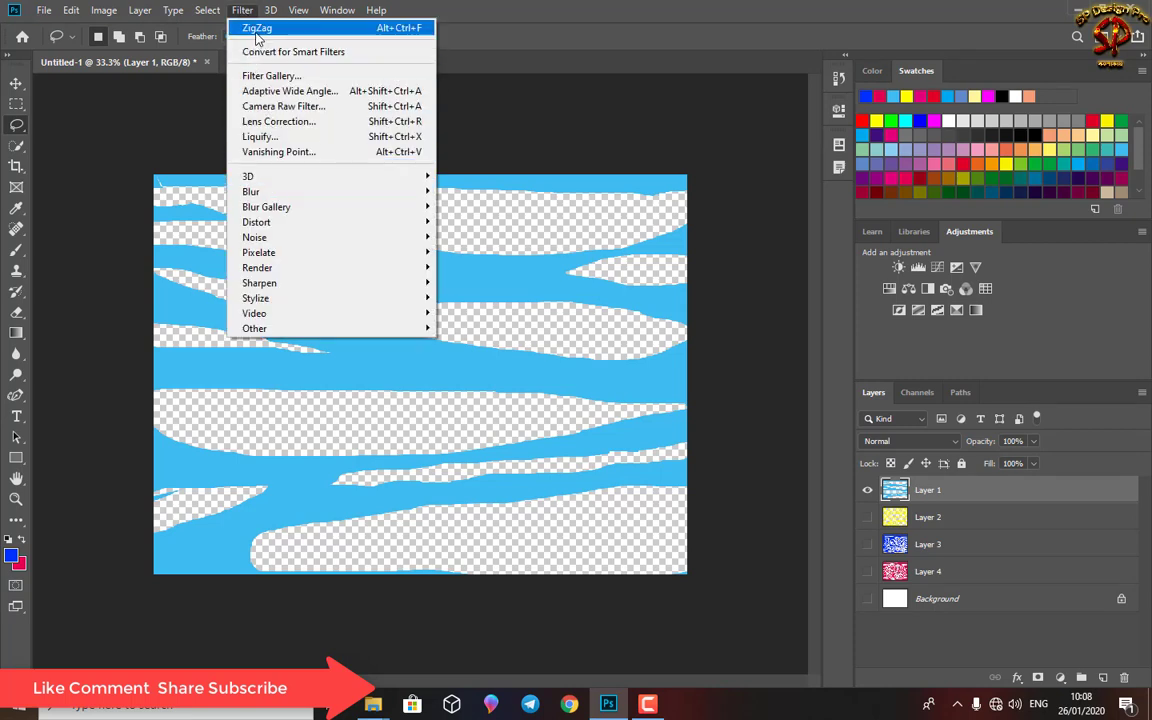
{"action": "left_click", "coordinate": [256, 28]}
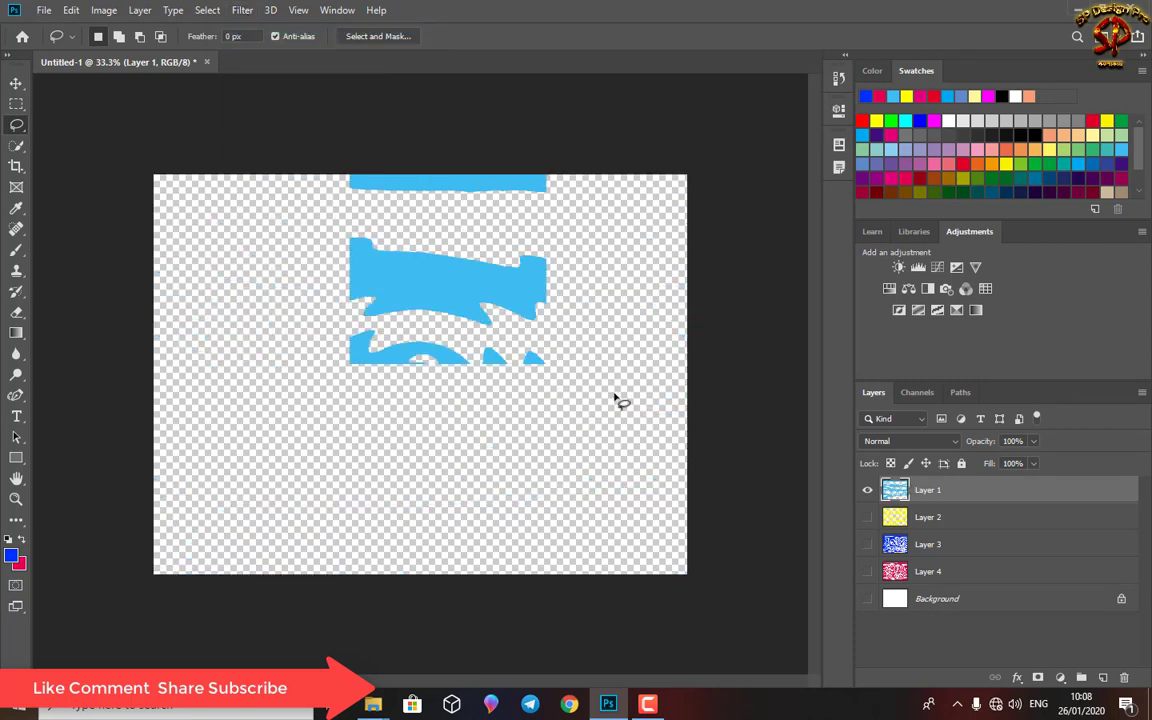
Show Layers 2–4 together, hide Layer 1, and select Layer 4
{"action": "left_click", "coordinate": [867, 571]}
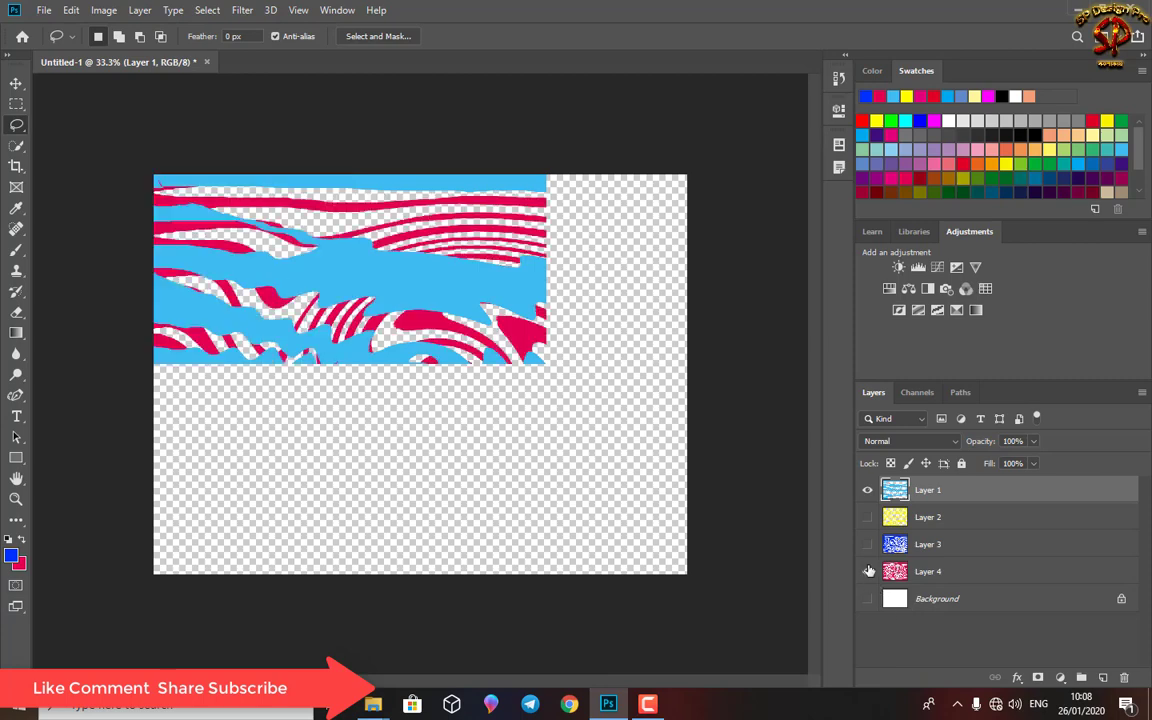
{"action": "left_click", "coordinate": [867, 544]}
{"action": "left_click", "coordinate": [867, 517]}
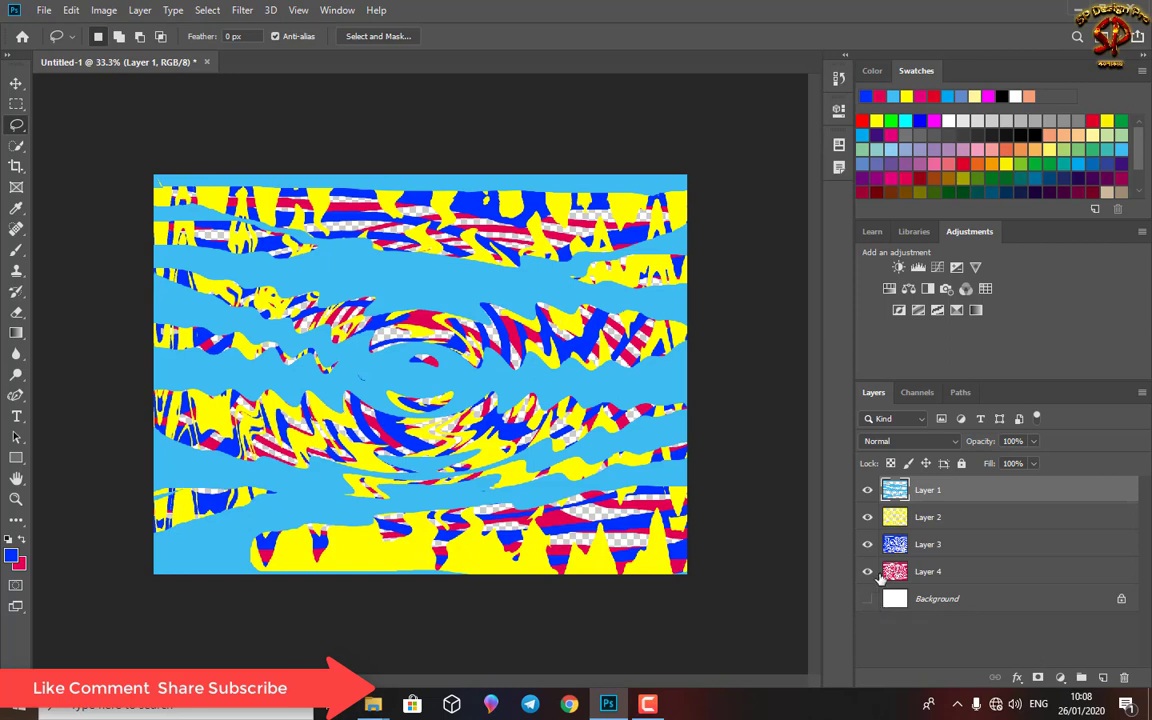
{"action": "left_click", "coordinate": [867, 490]}
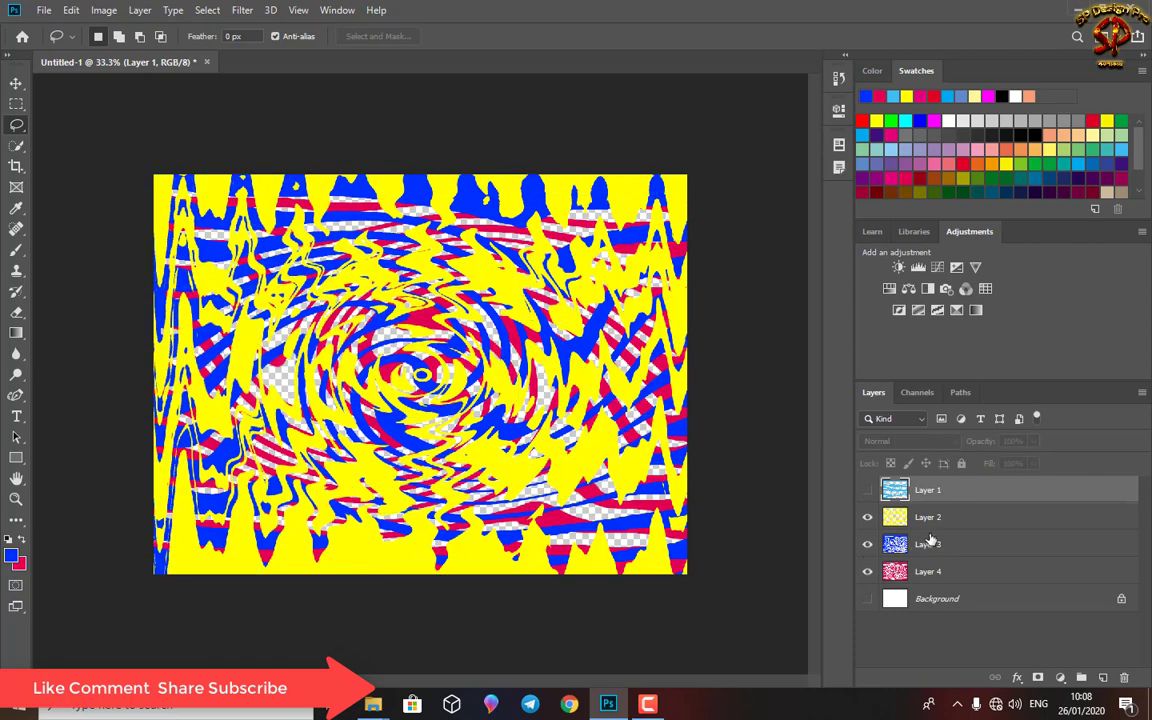
{"action": "left_click", "coordinate": [892, 571]}
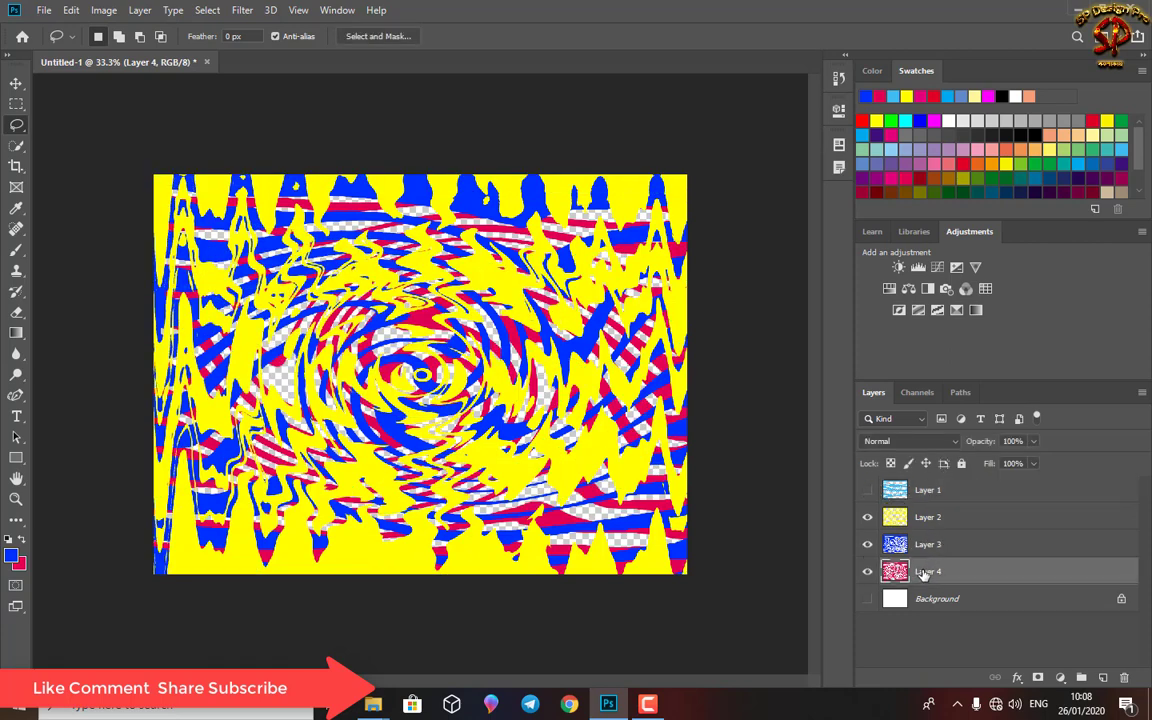
Convert Layer 4 to a smart object and apply a Twirl smart filter with a slightly lowered angle
{"action": "right_click", "coordinate": [957, 577]}
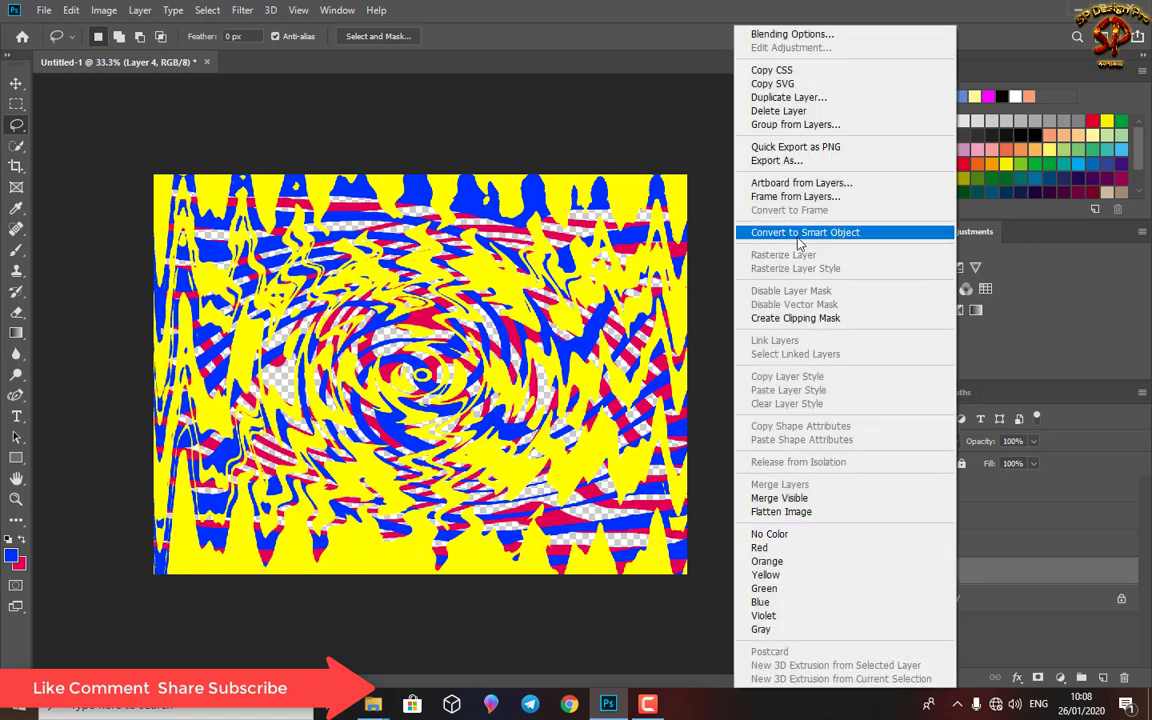
{"action": "left_click", "coordinate": [848, 234]}
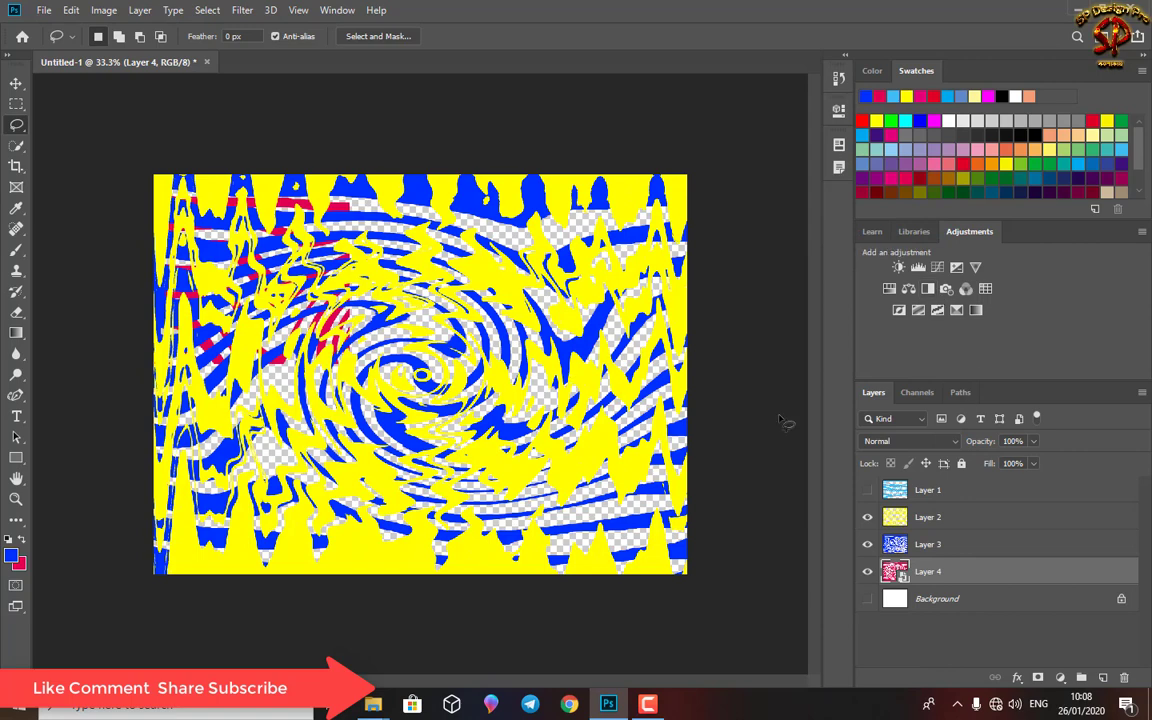
{"action": "left_click", "coordinate": [241, 12]}
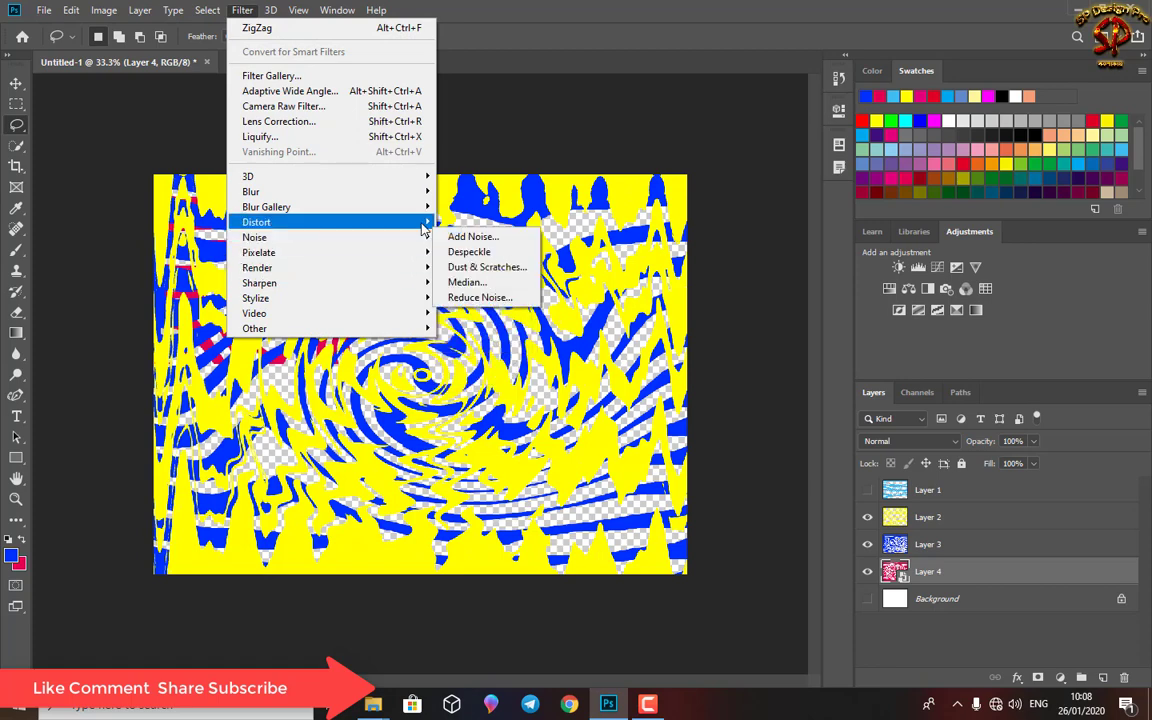
{"action": "mouse_move", "coordinate": [256, 222]}
{"action": "left_click", "coordinate": [470, 313]}
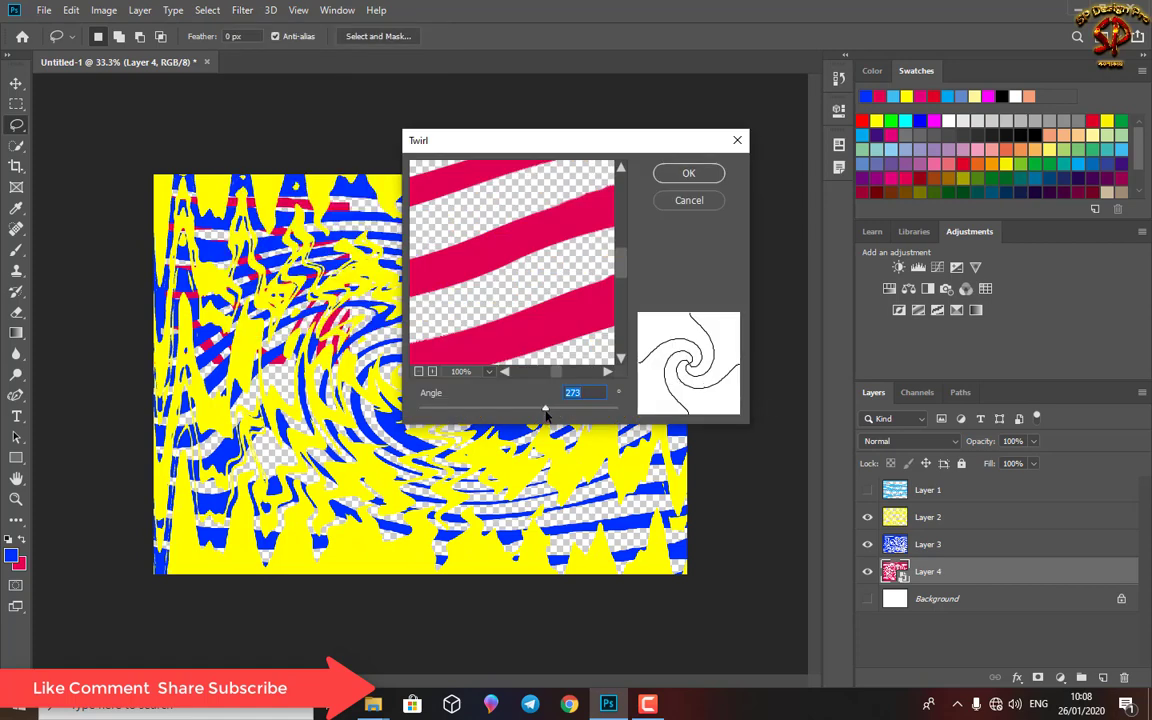
{"action": "left_click_drag", "start_coordinate": [537, 415], "coordinate": [516, 413]}
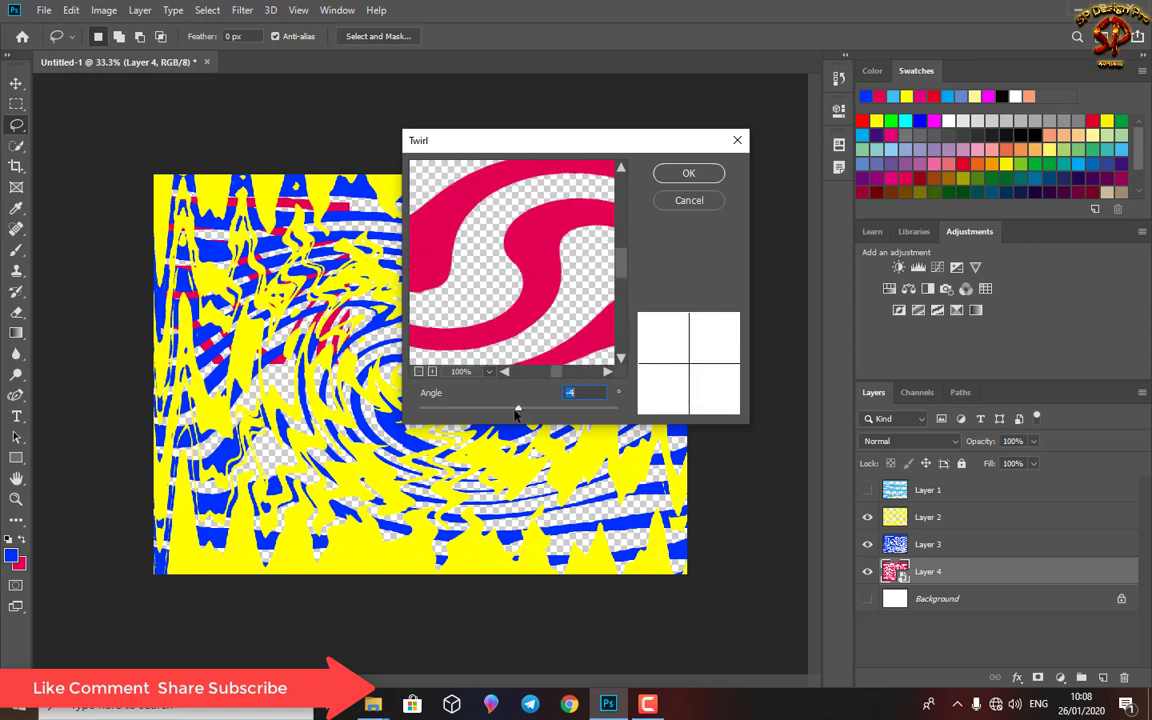
{"action": "left_click", "coordinate": [710, 173]}
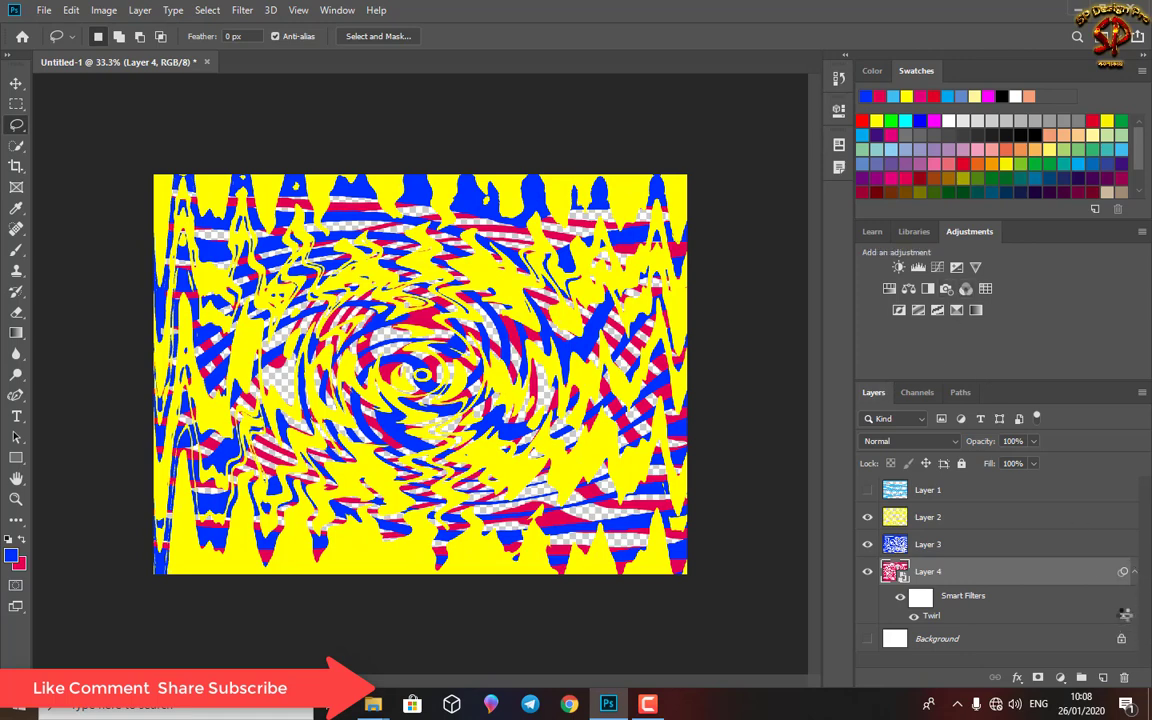
Try Multiply, Color Dodge, Lighter Color, Vivid Light and Hard Mix on the Twirl filter, then commit Linear Dodge (Add)
{"action": "double_click", "coordinate": [1125, 615]}
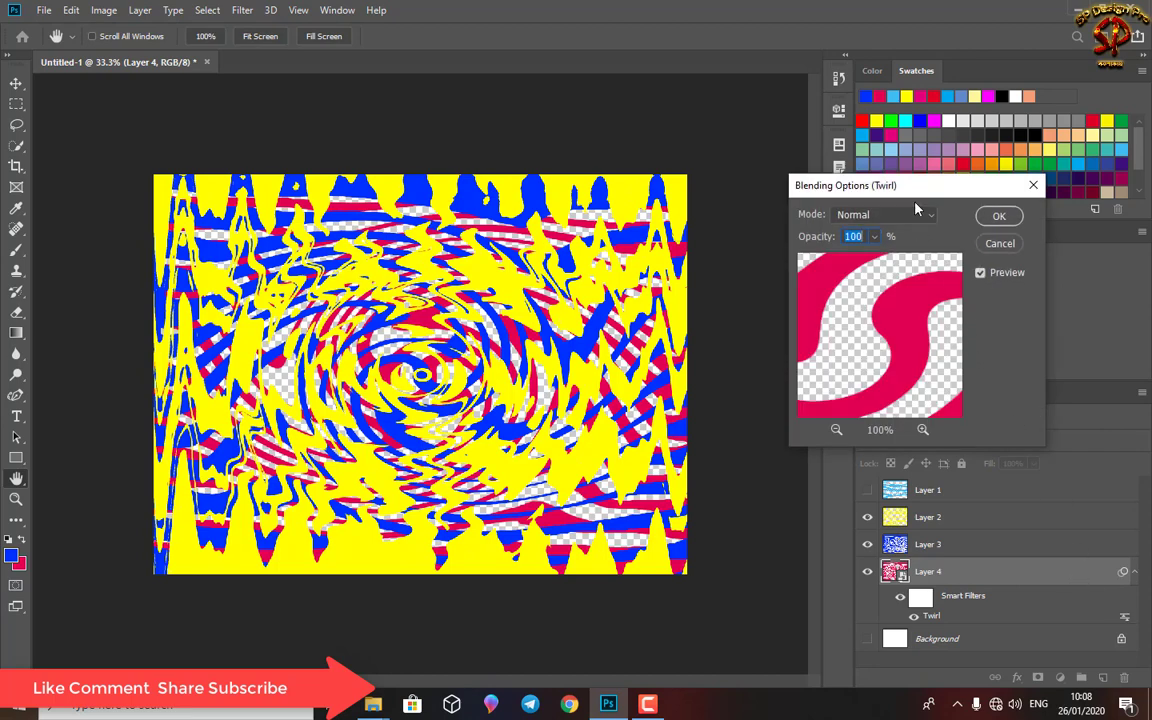
{"action": "left_click", "coordinate": [913, 214]}
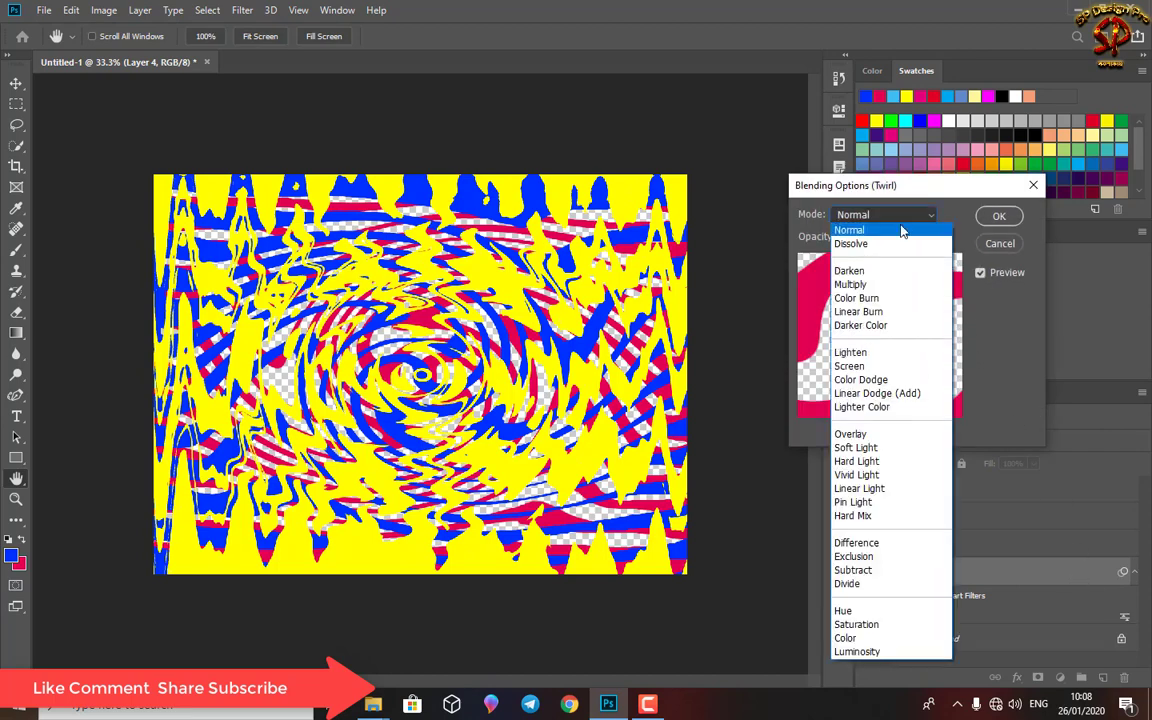
{"action": "left_click", "coordinate": [860, 287]}
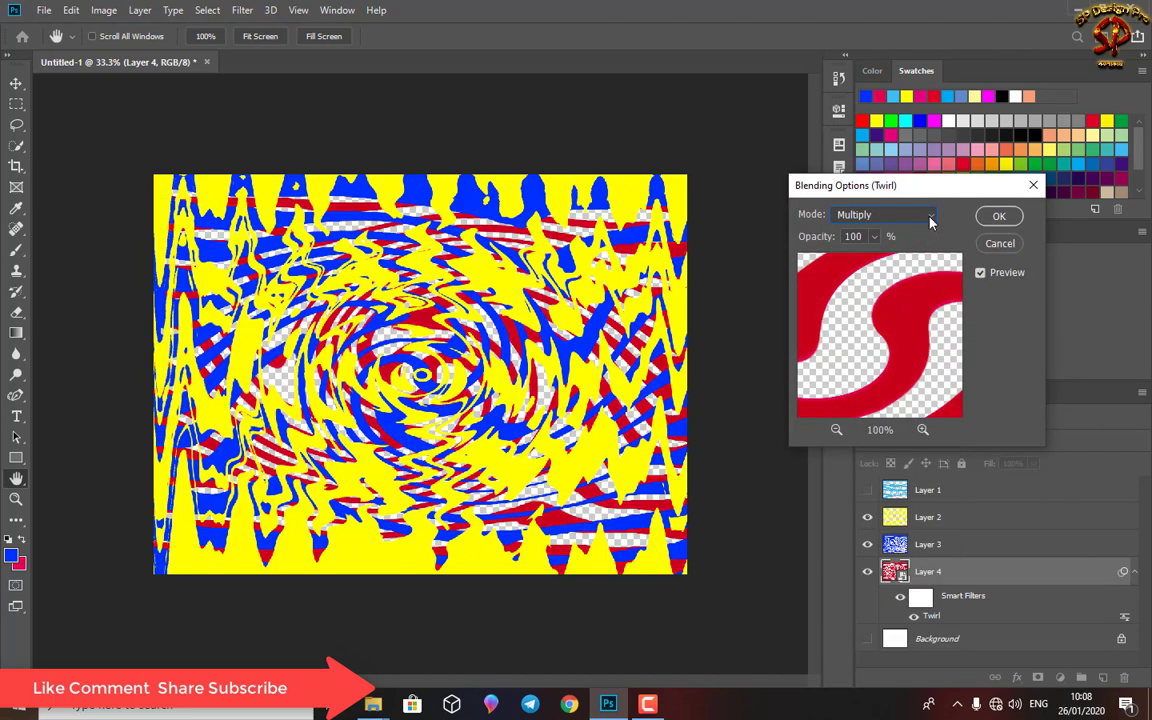
{"action": "left_click", "coordinate": [930, 218]}
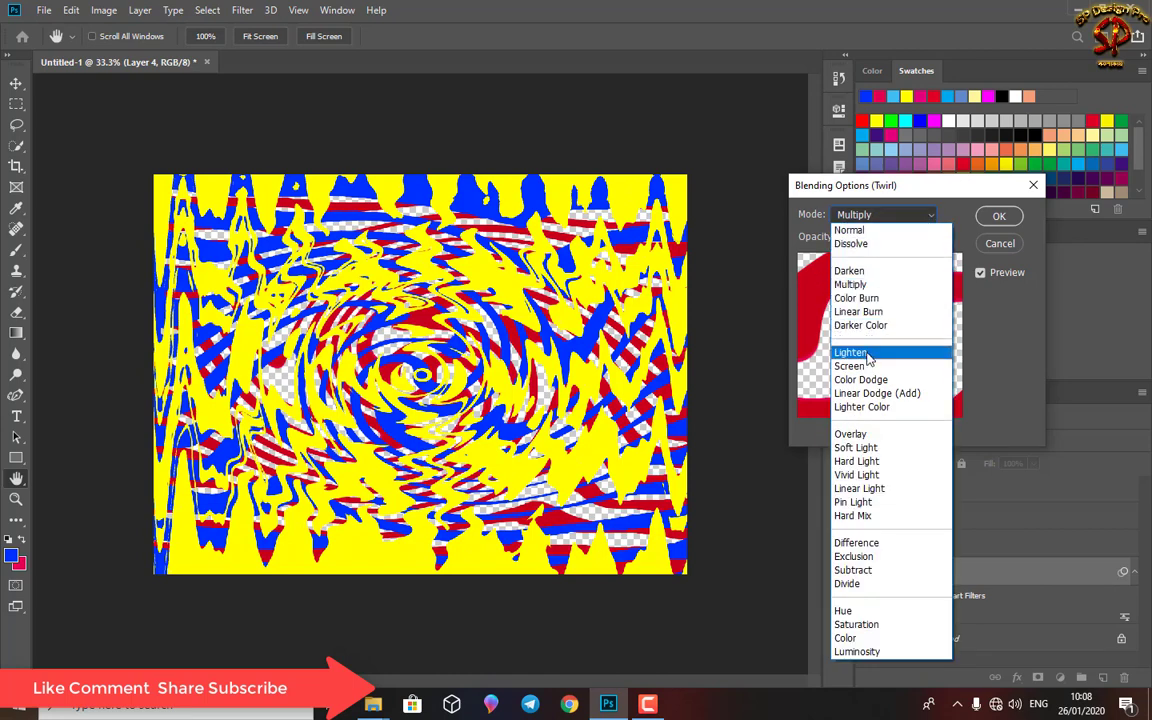
{"action": "left_click", "coordinate": [862, 380]}
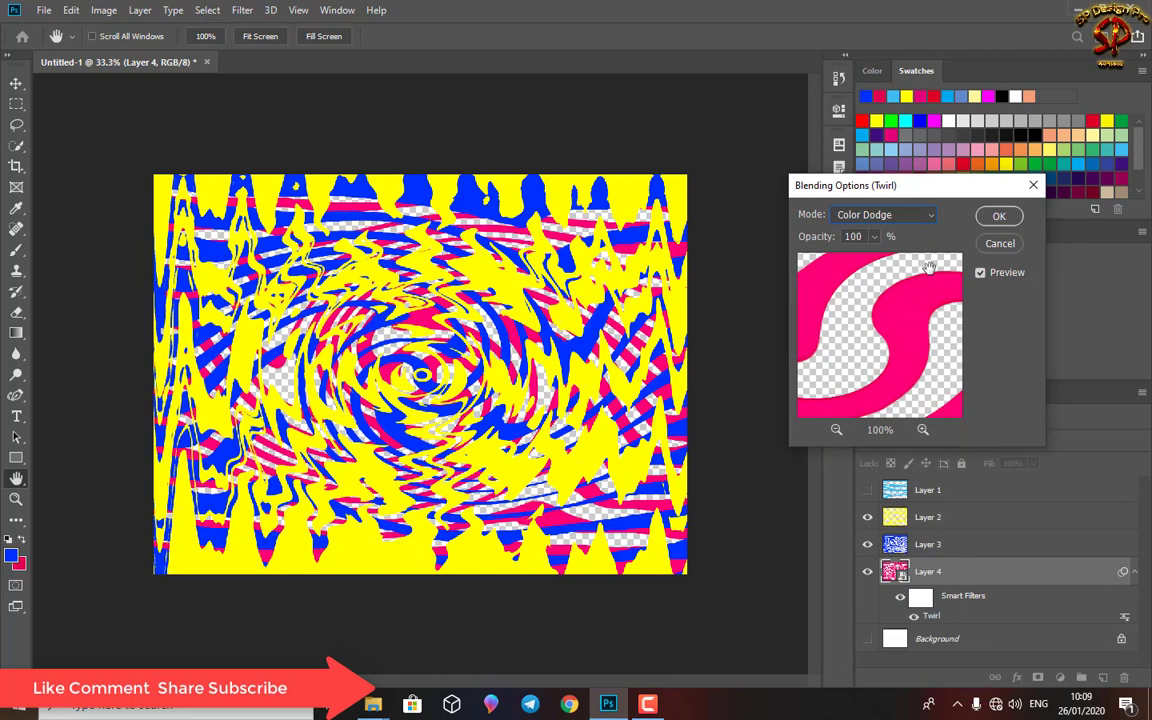
{"action": "left_click", "coordinate": [885, 215]}
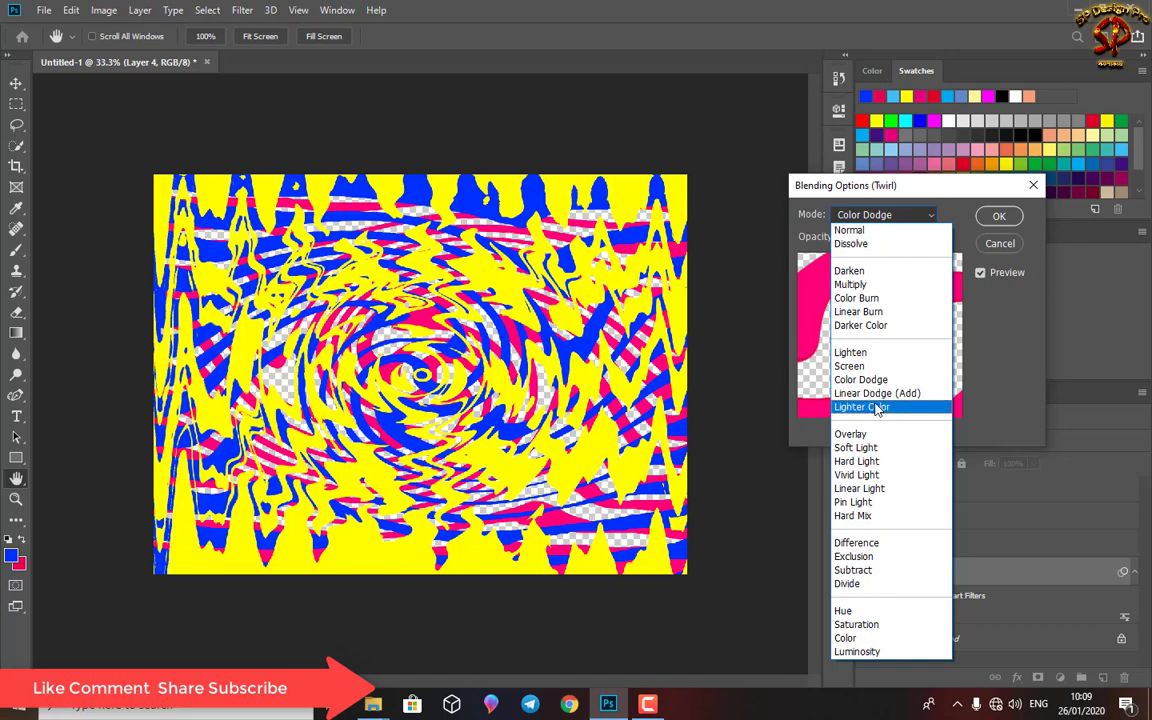
{"action": "left_click", "coordinate": [876, 407]}
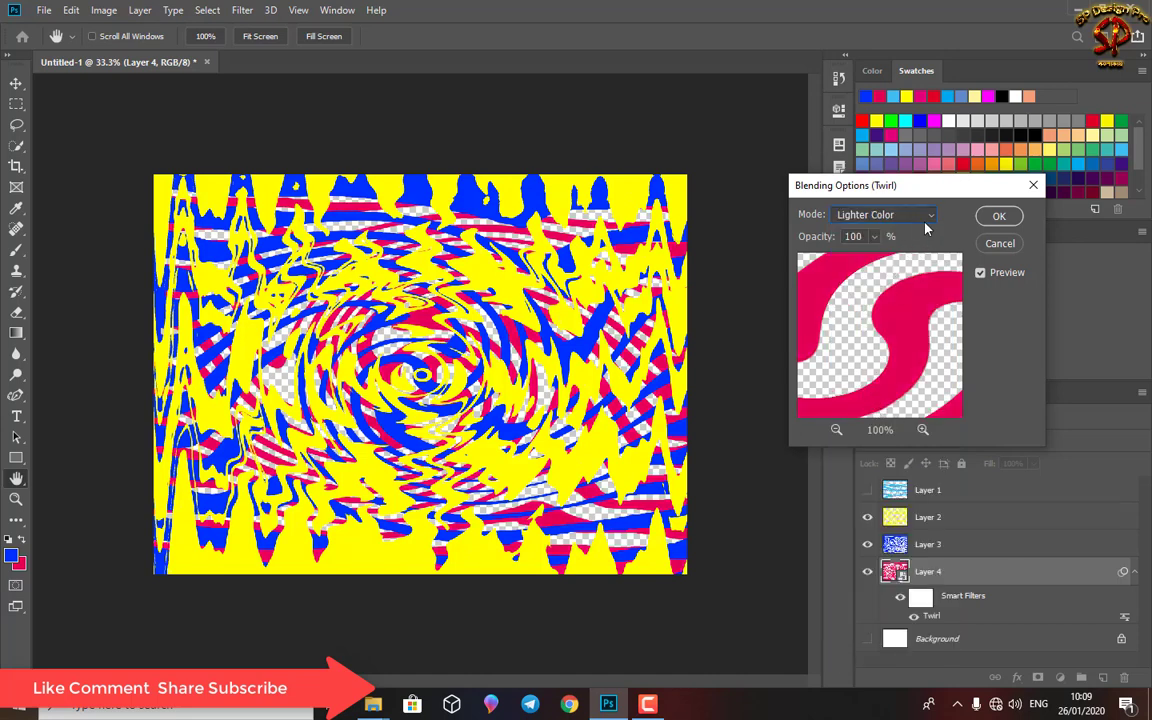
{"action": "left_click", "coordinate": [840, 214]}
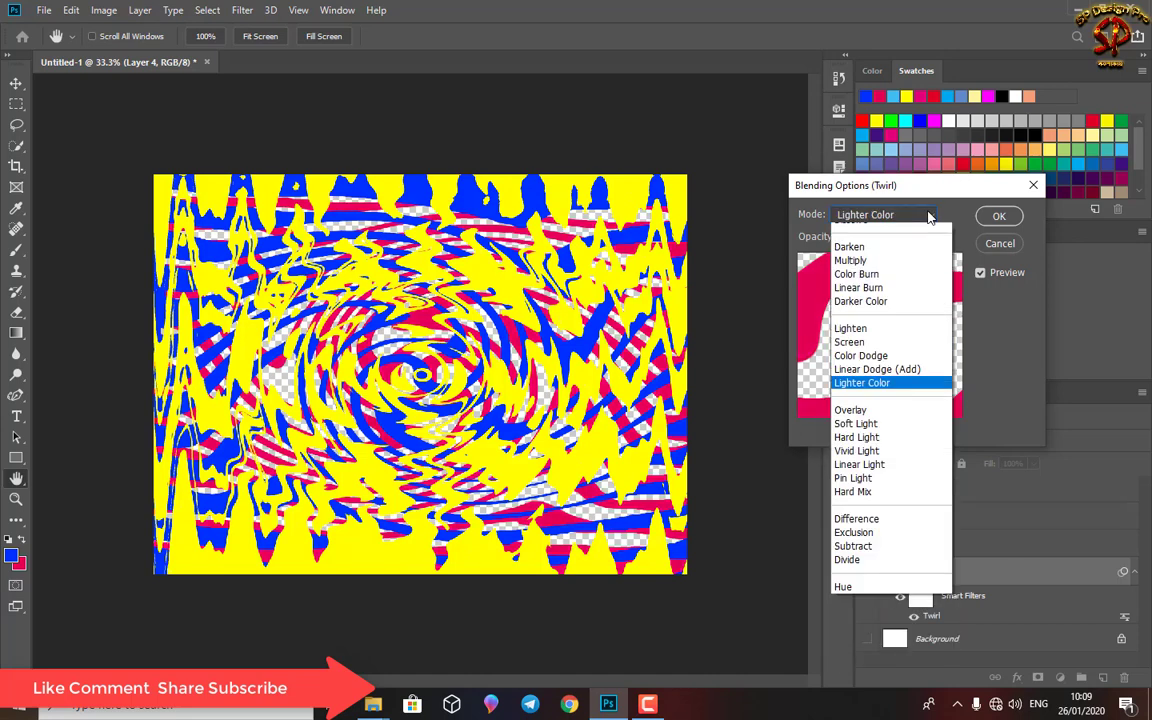
{"action": "left_click", "coordinate": [857, 474]}
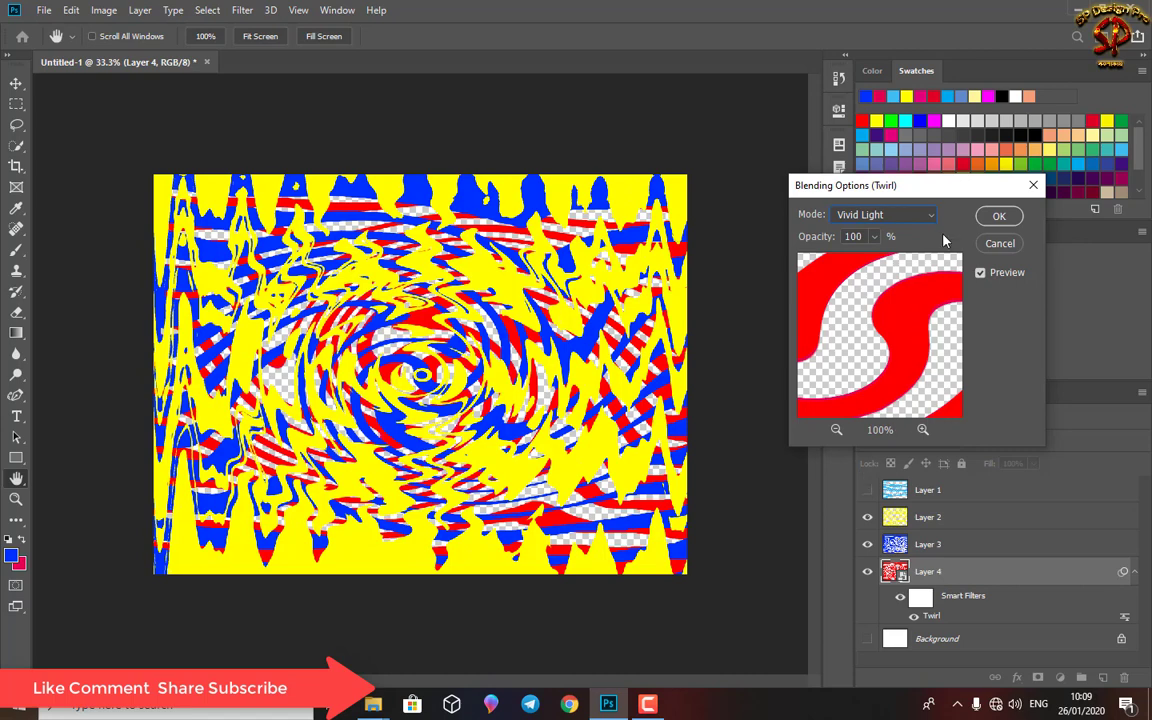
{"action": "left_click", "coordinate": [930, 216]}
{"action": "left_click", "coordinate": [869, 514]}
{"action": "left_click", "coordinate": [940, 216]}
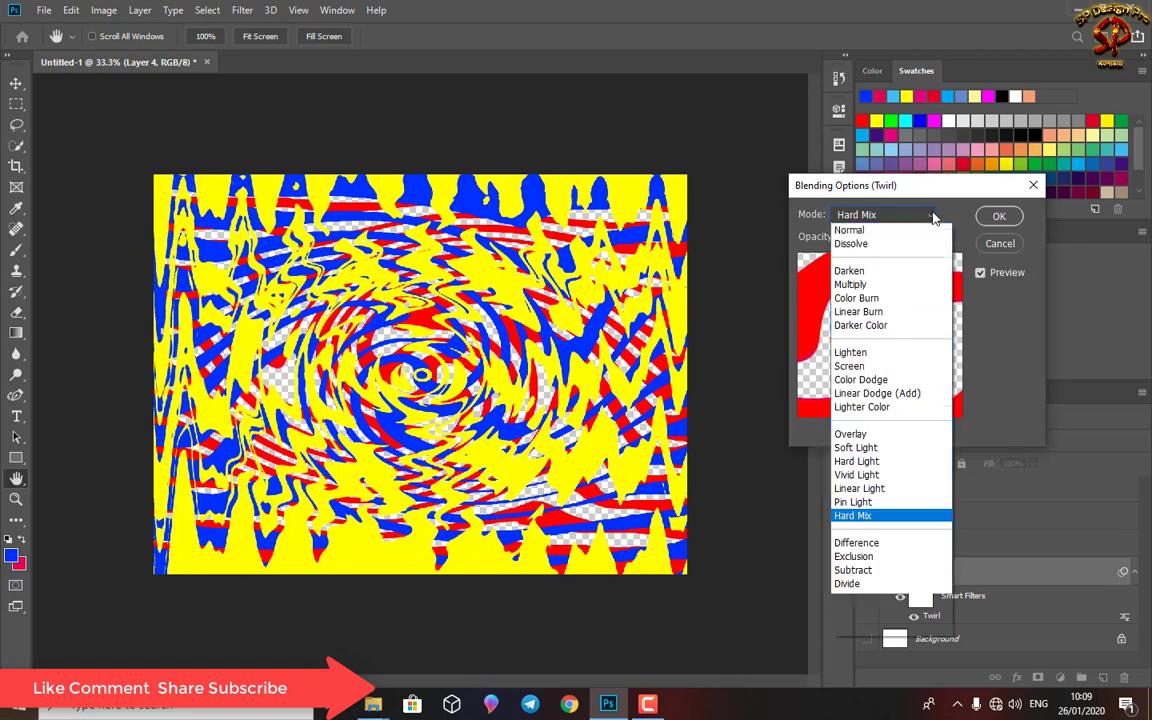
{"action": "left_click", "coordinate": [881, 398]}
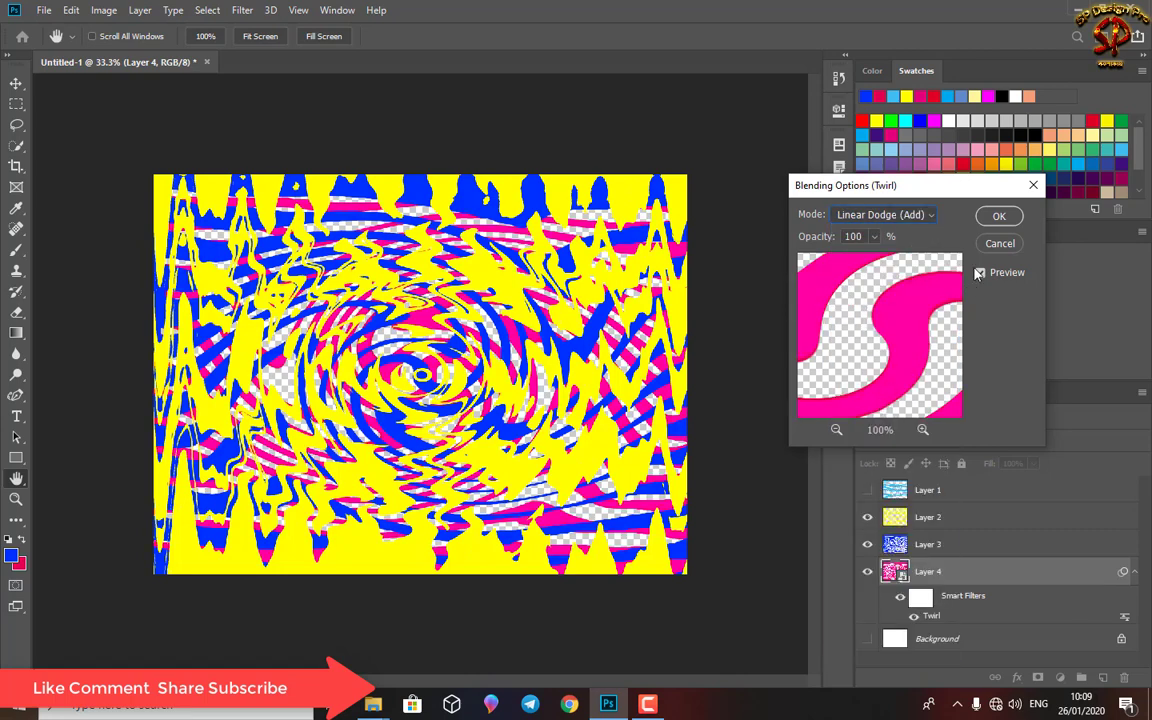
{"action": "left_click", "coordinate": [999, 216]}
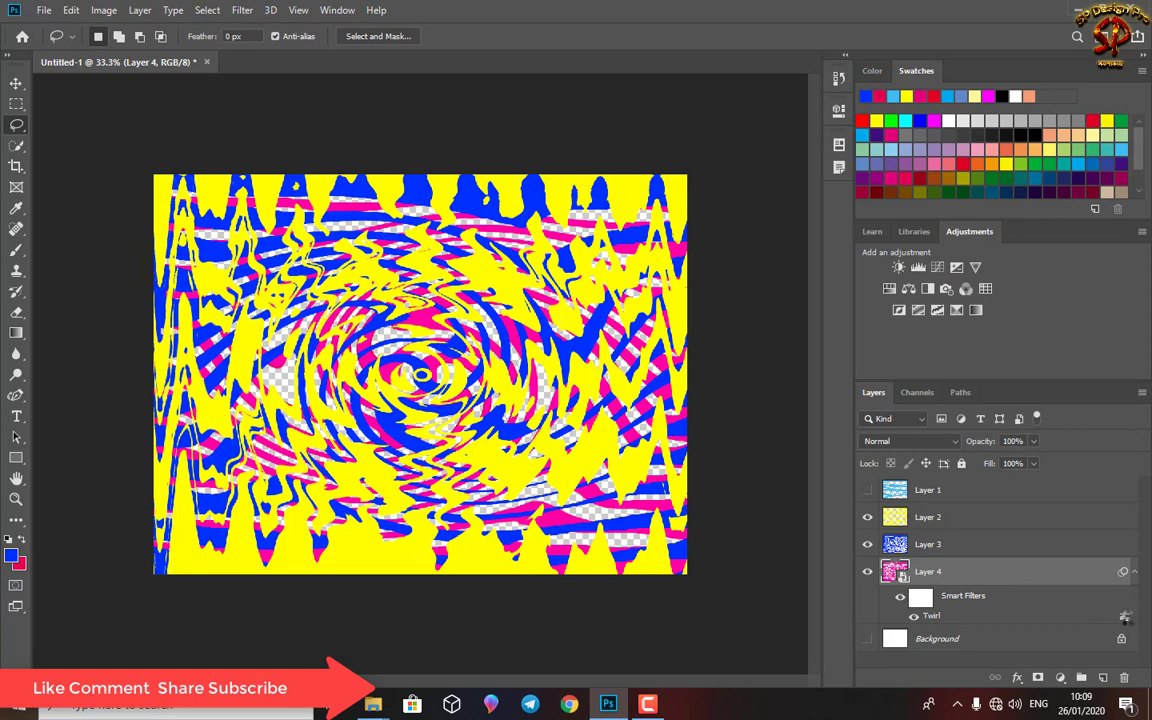
Reblend the Twirl filter in Exclusion mode, turning the pink swirl dark purple
{"action": "double_click", "coordinate": [1124, 616]}
{"action": "left_click", "coordinate": [933, 214]}
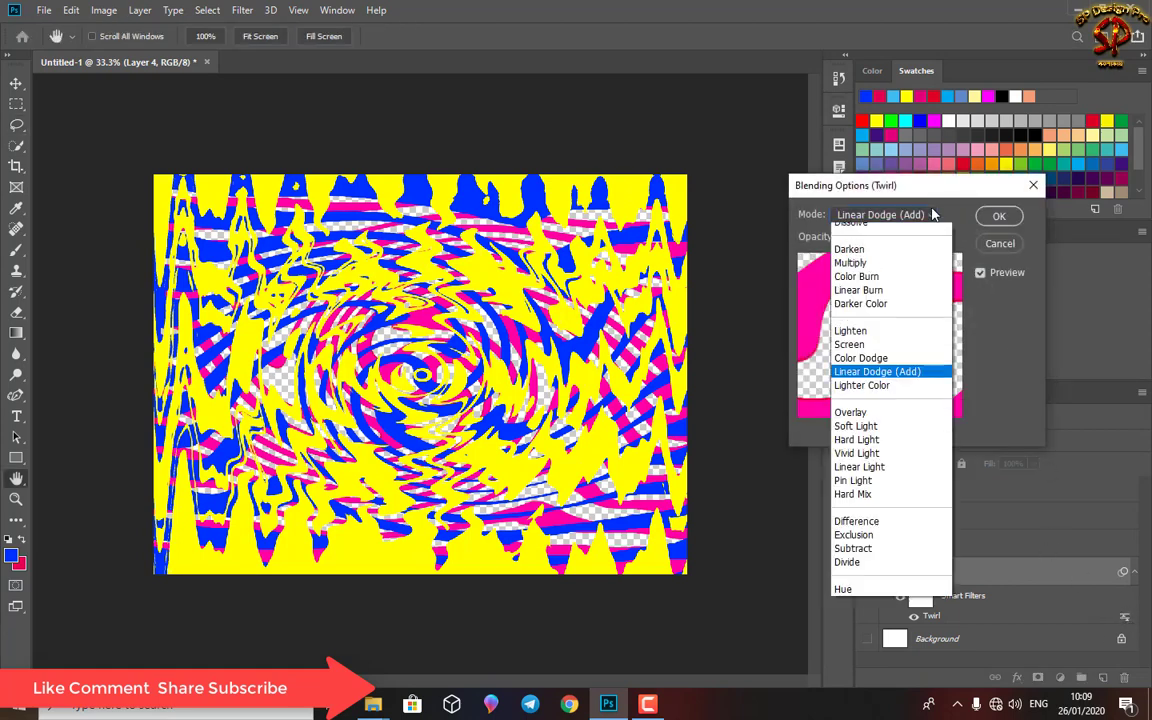
{"action": "left_click", "coordinate": [878, 385]}
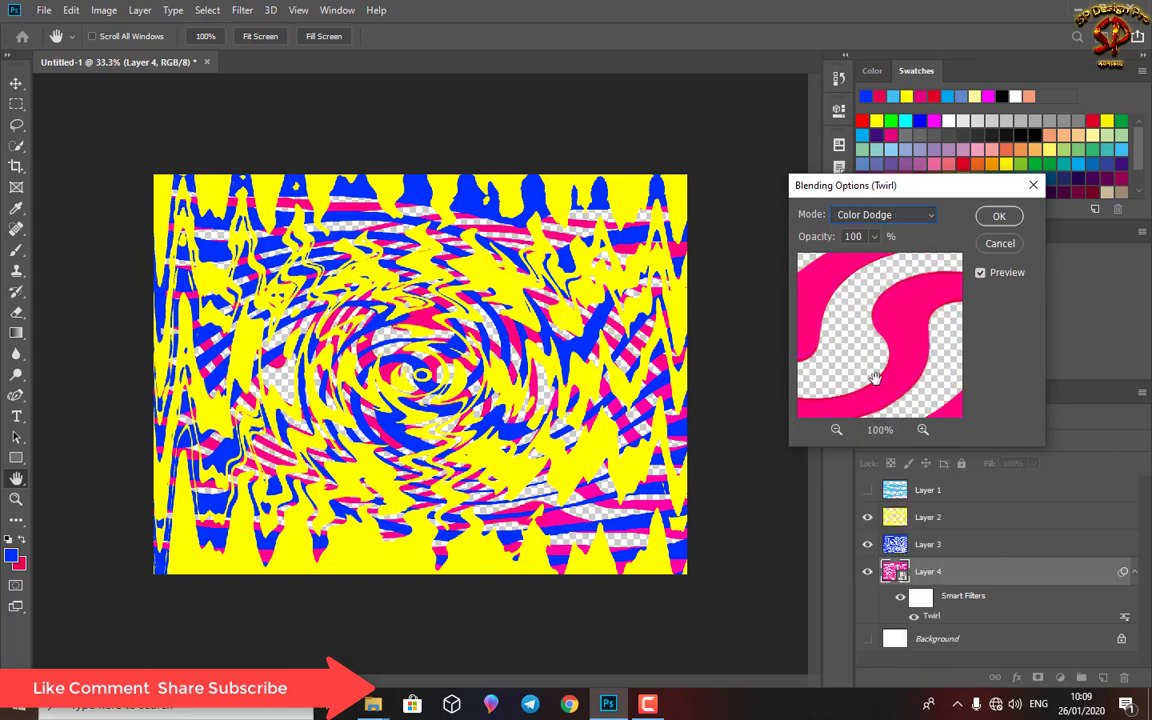
{"action": "left_click", "coordinate": [914, 218]}
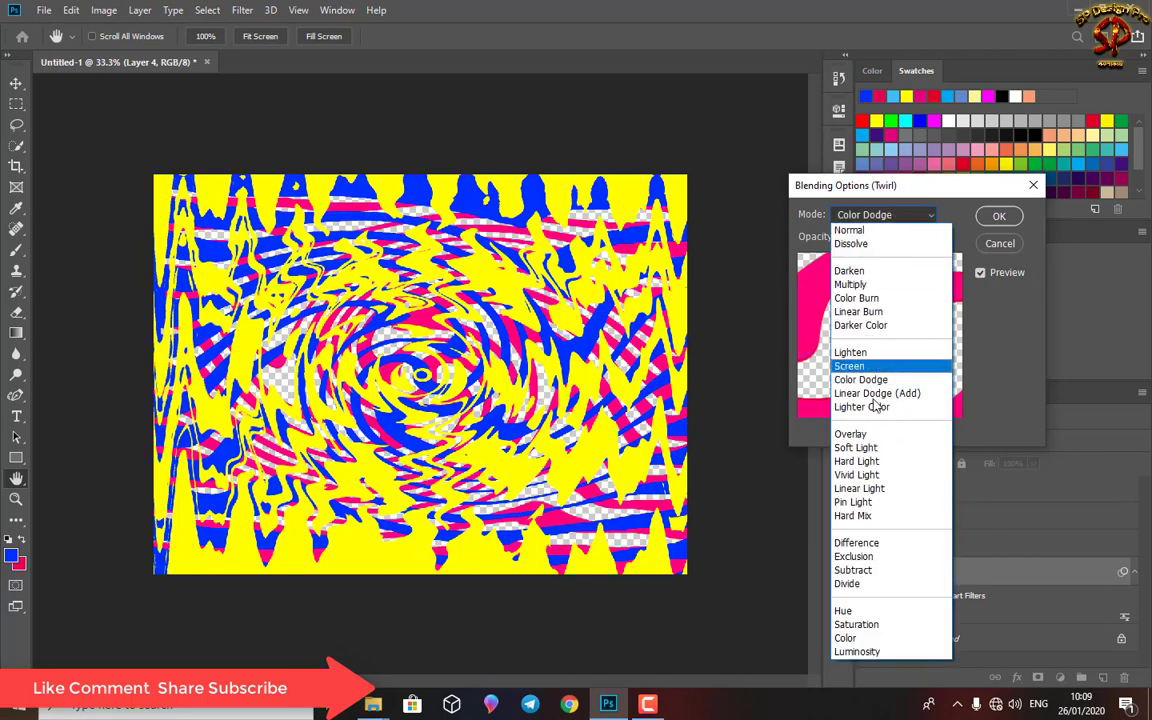
{"action": "left_click", "coordinate": [866, 560]}
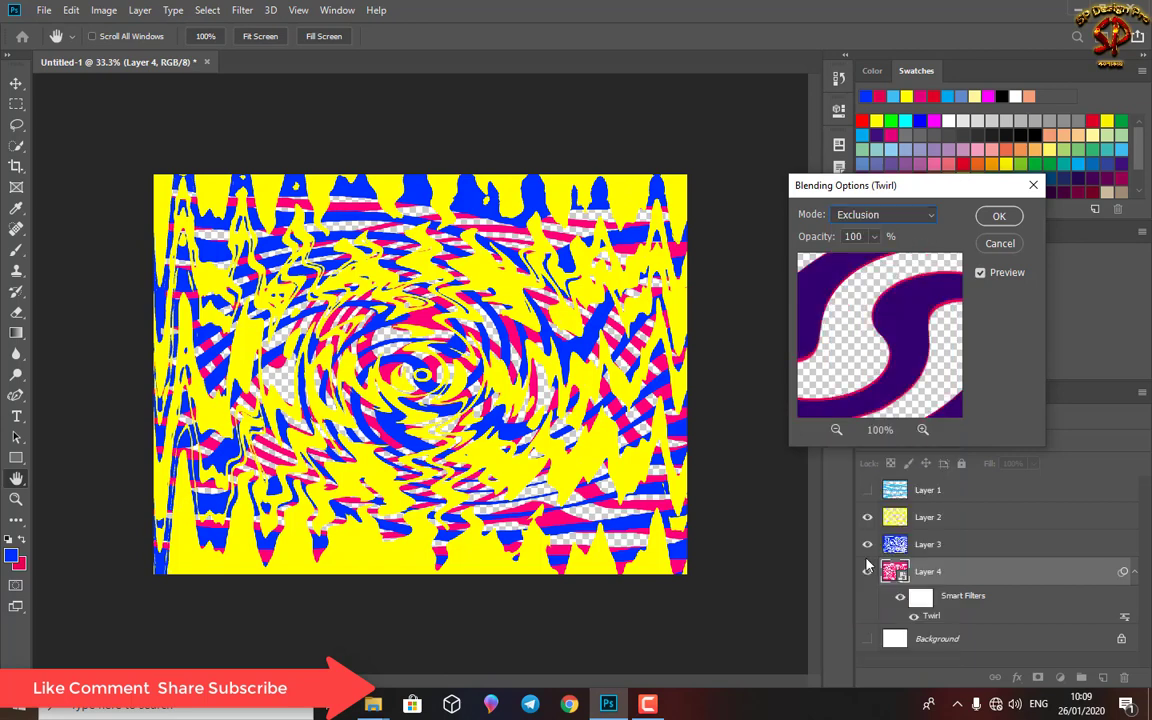
{"action": "left_click", "coordinate": [1000, 217]}
{"action": "key", "text": "l"}
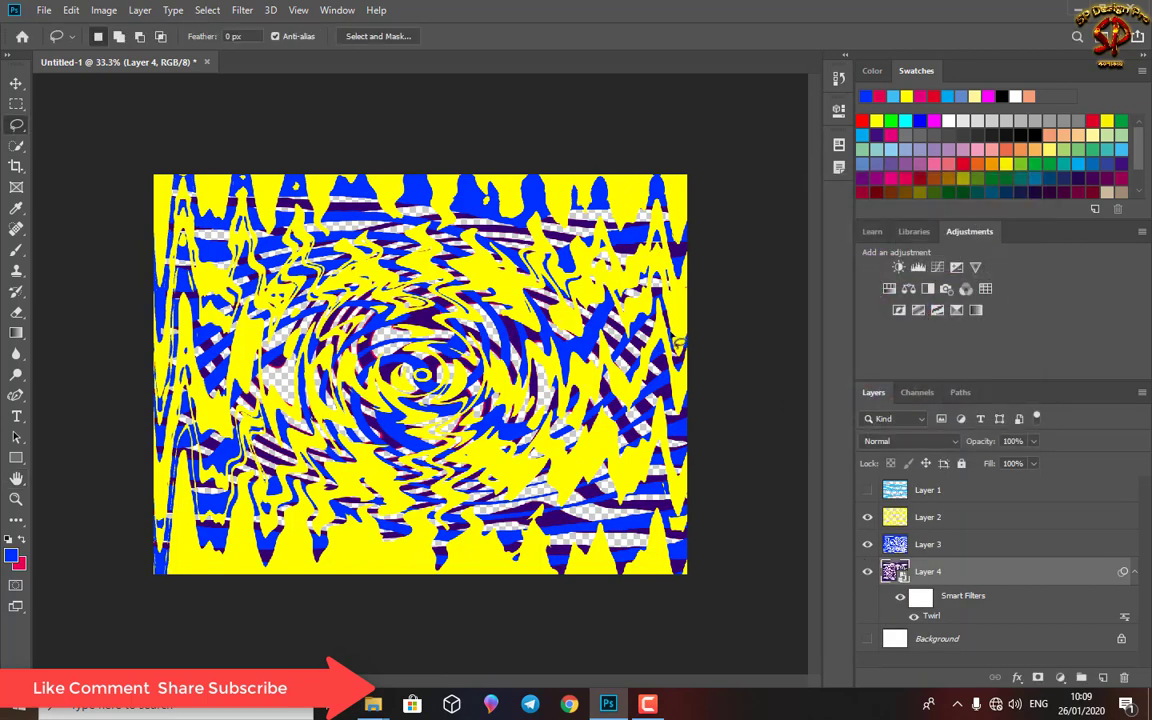
Hide Layers 4 and 2, then give blue Layer 3 a Twirl smart filter as a smart object
{"action": "left_click", "coordinate": [866, 576]}
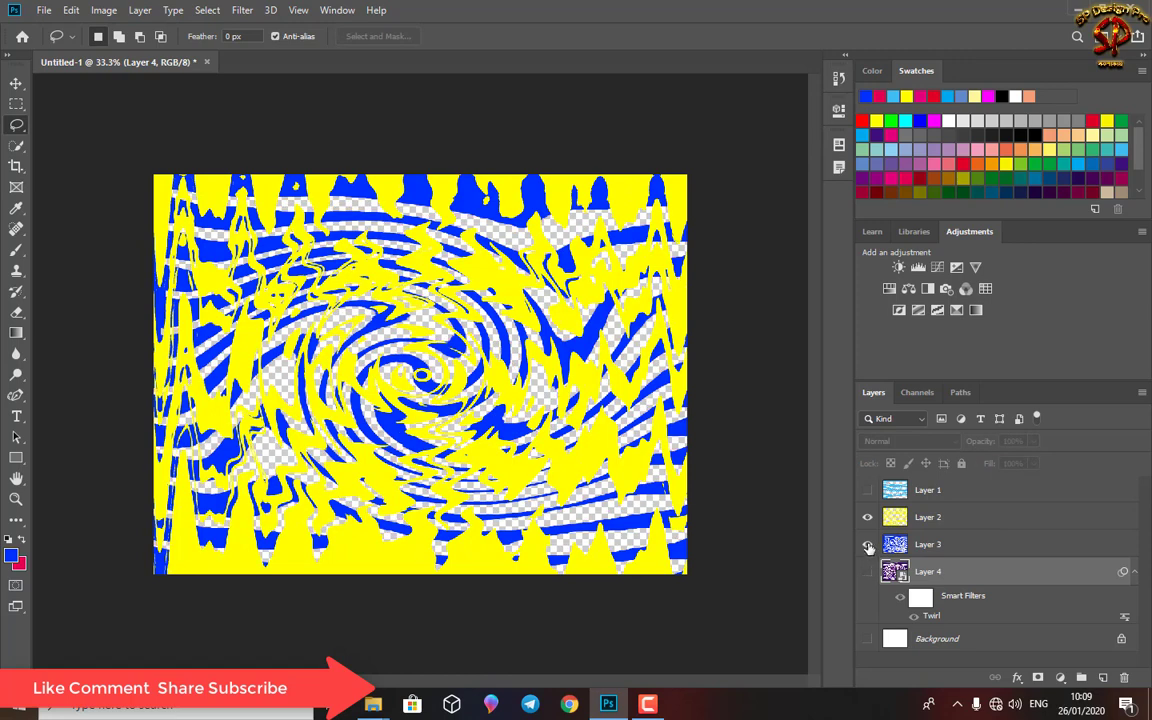
{"action": "left_click", "coordinate": [867, 517]}
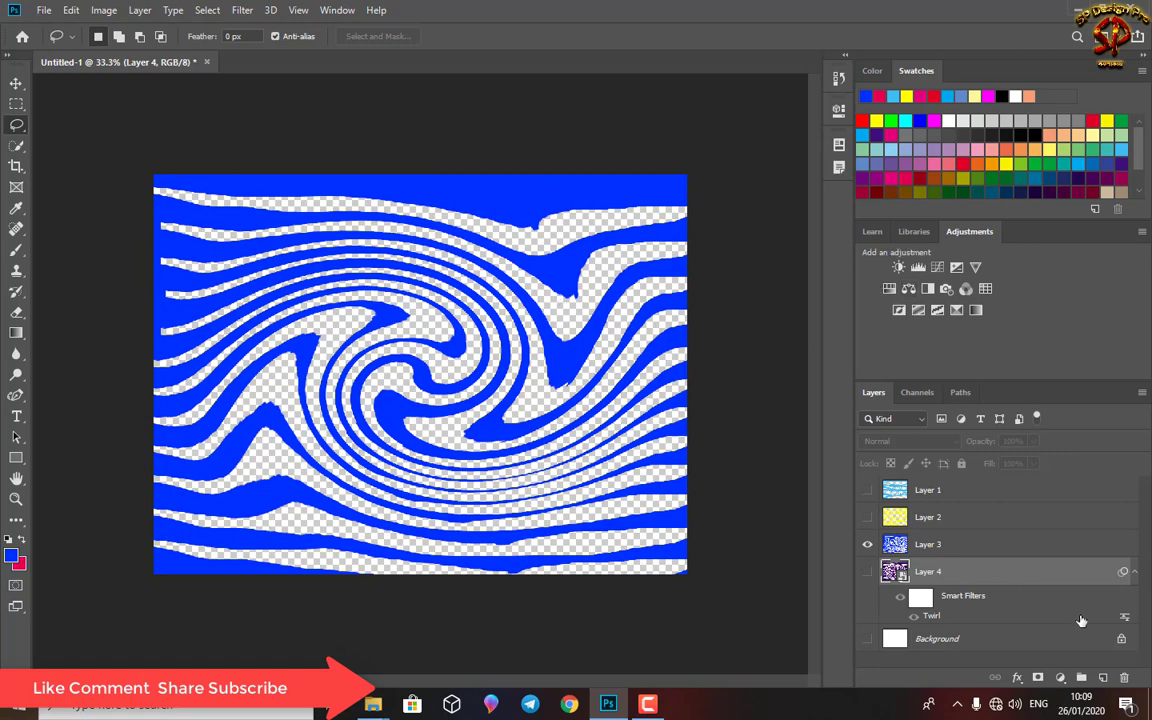
{"action": "right_click", "coordinate": [1018, 550]}
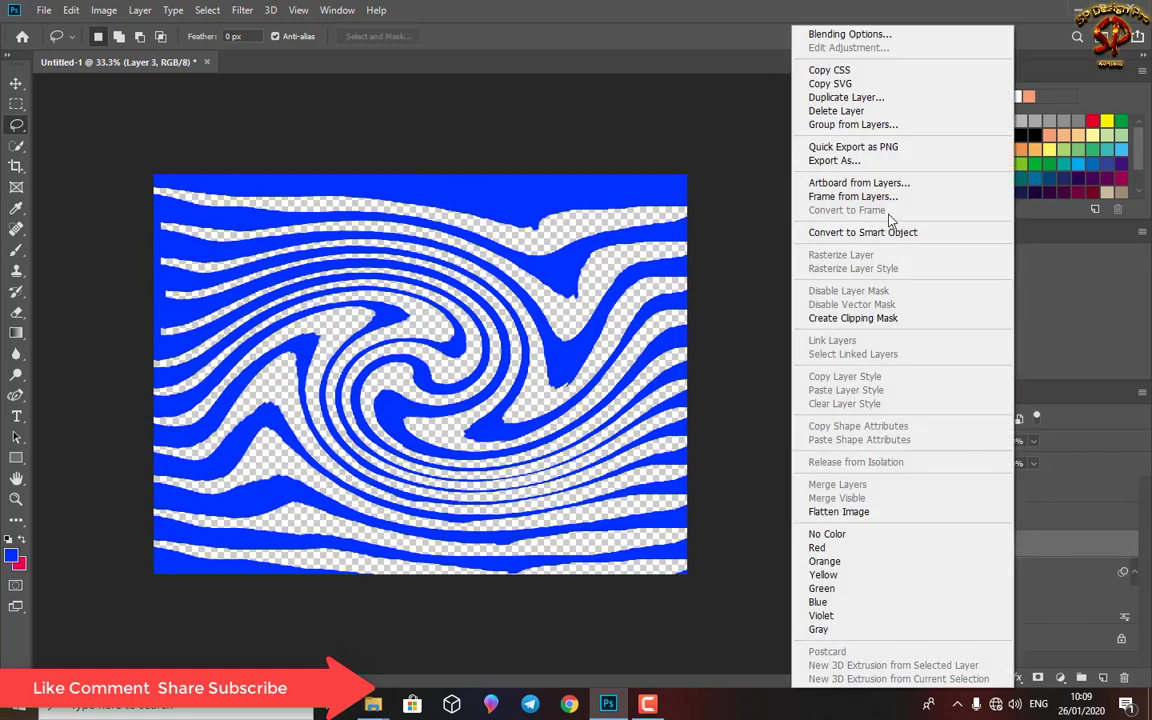
{"action": "left_click", "coordinate": [890, 233]}
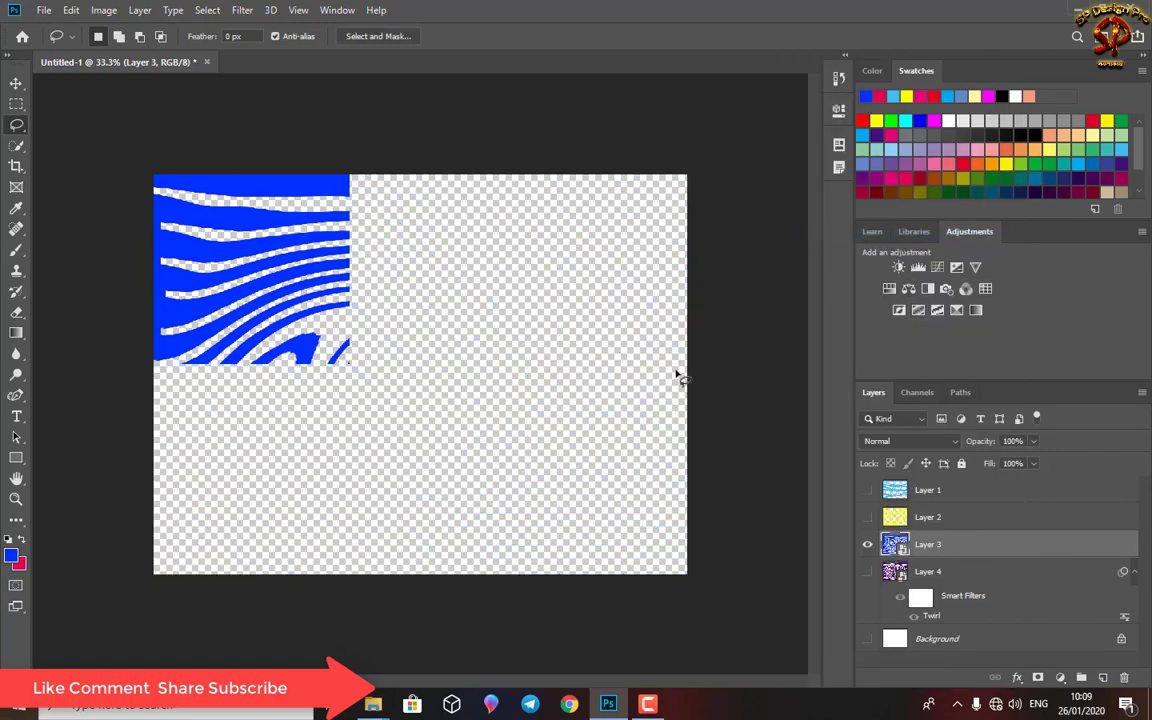
{"action": "left_click", "coordinate": [205, 10]}
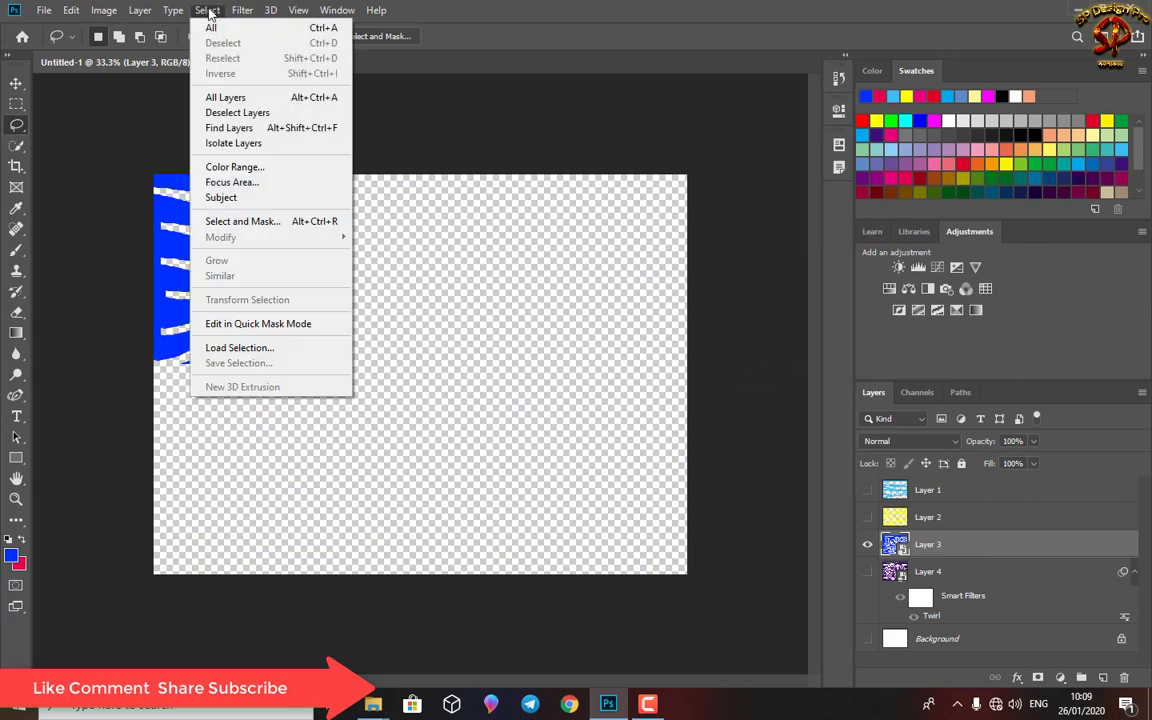
{"action": "mouse_move", "coordinate": [300, 222]}
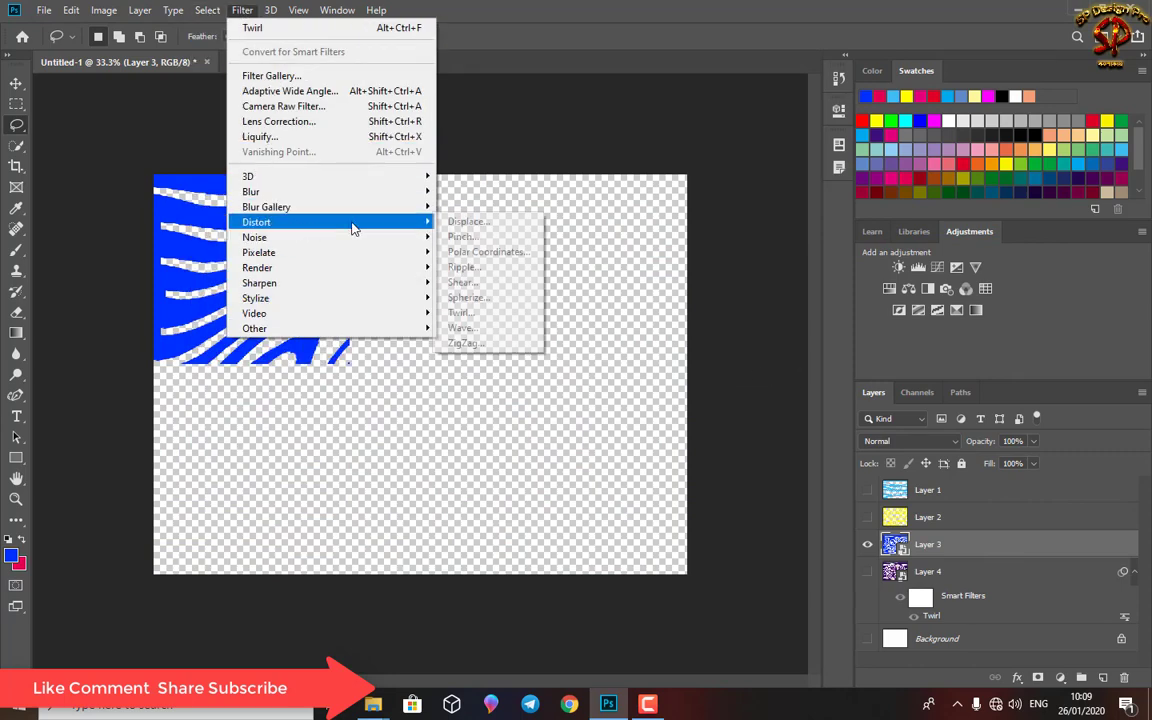
{"action": "left_click", "coordinate": [468, 313]}
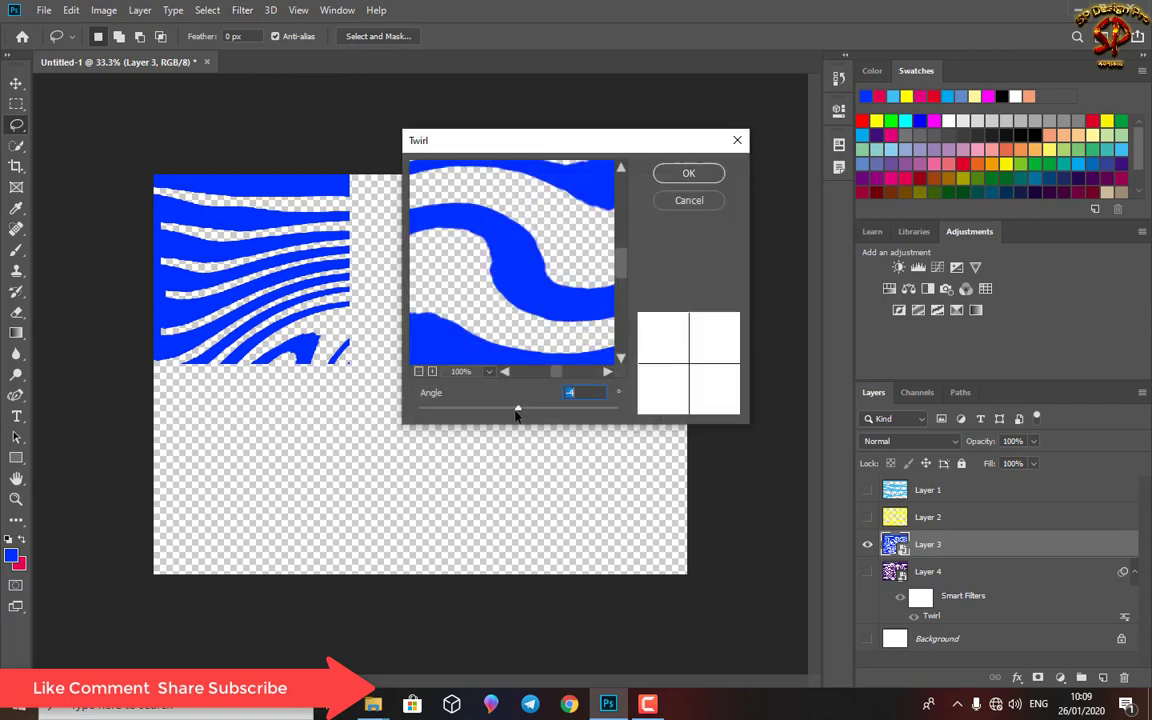
{"action": "left_click", "coordinate": [688, 175]}
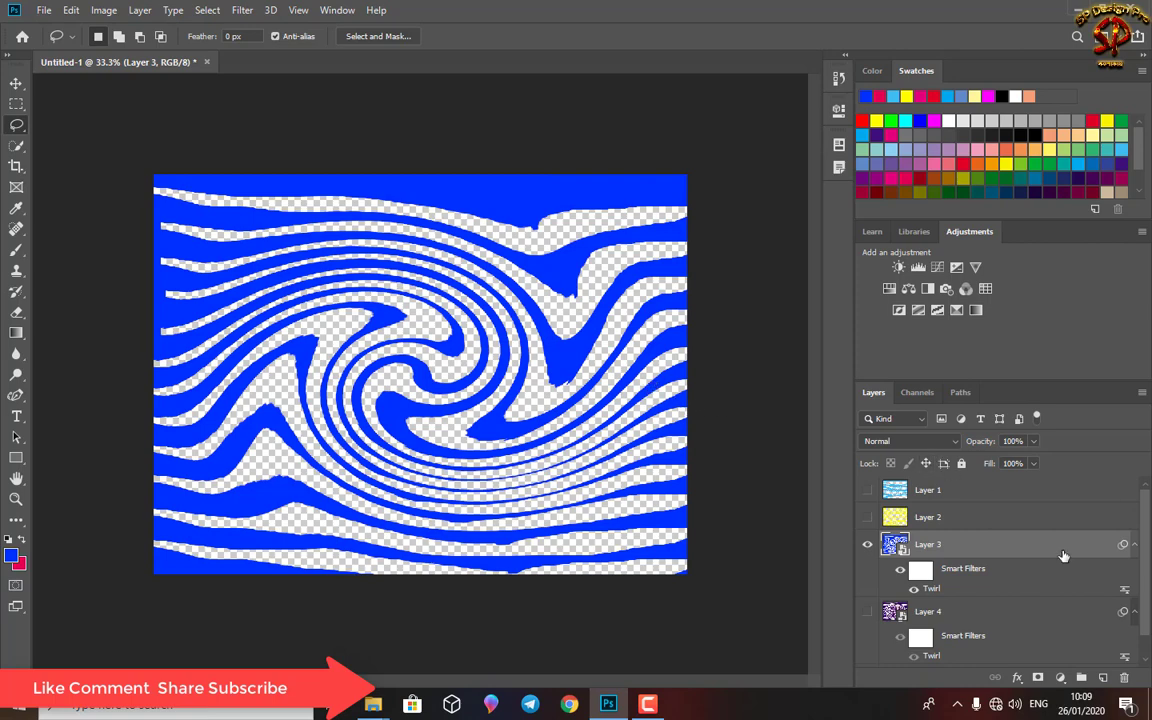
Blend Layer 3's Twirl in Divide mode, after trying Color Burn and Darker Color, turning it cyan
{"action": "double_click", "coordinate": [1124, 588]}
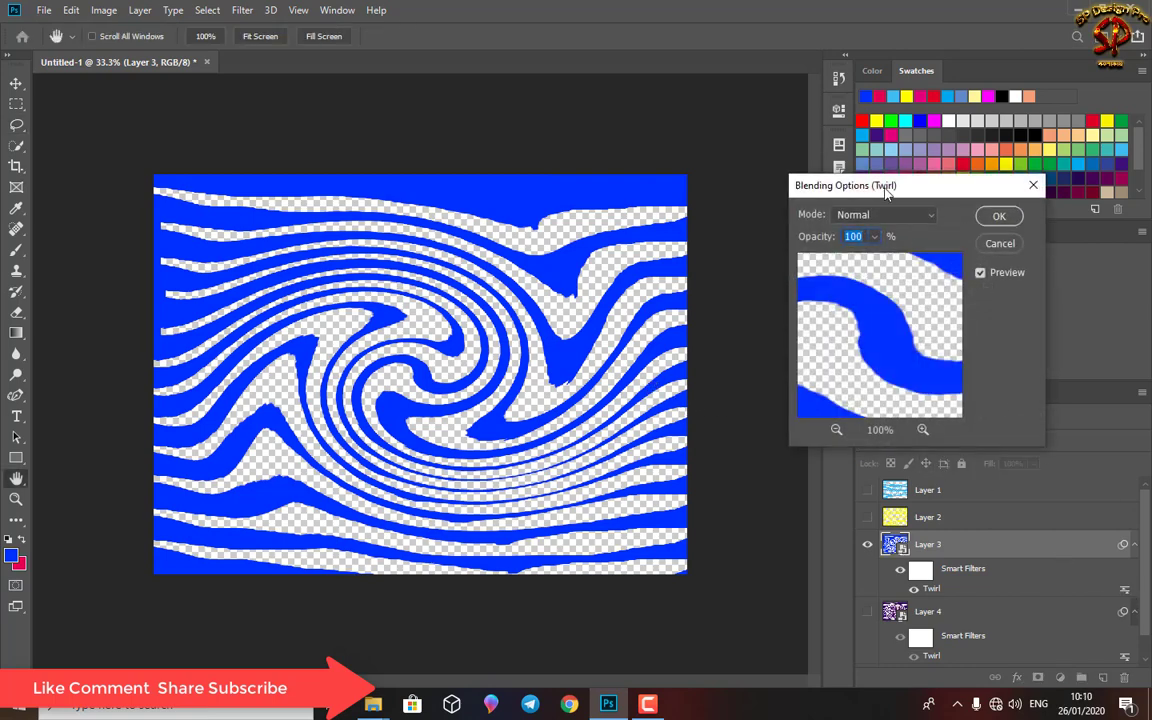
{"action": "left_click", "coordinate": [879, 216]}
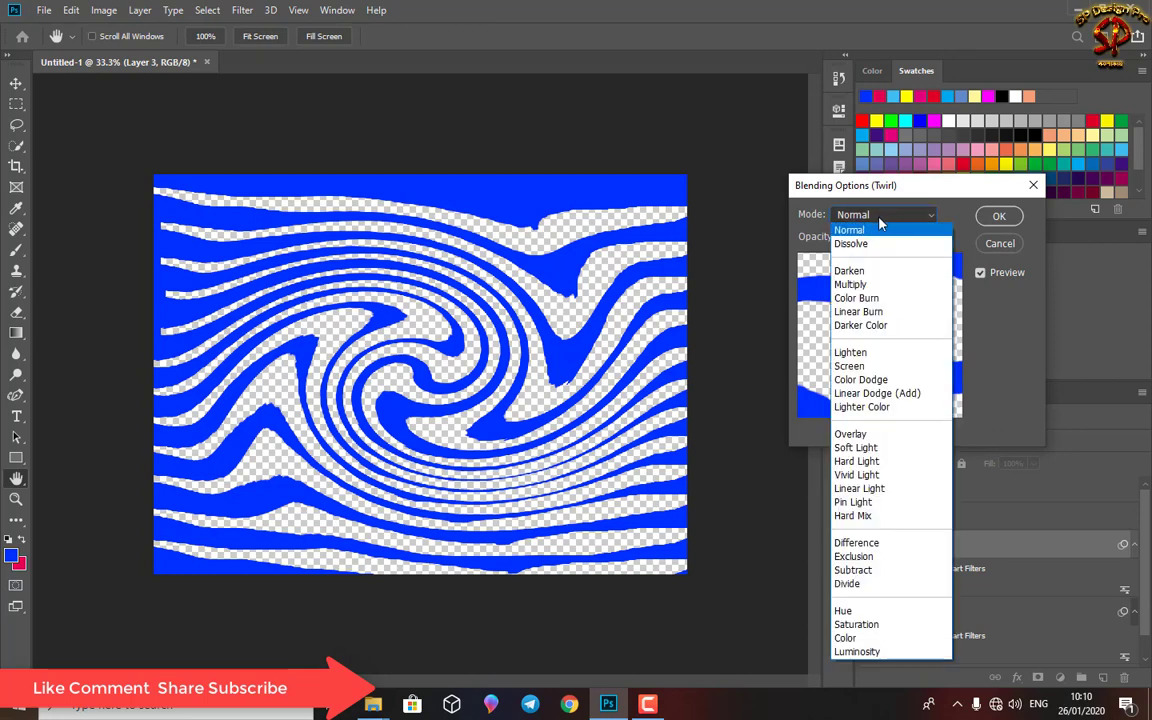
{"action": "left_click", "coordinate": [866, 308]}
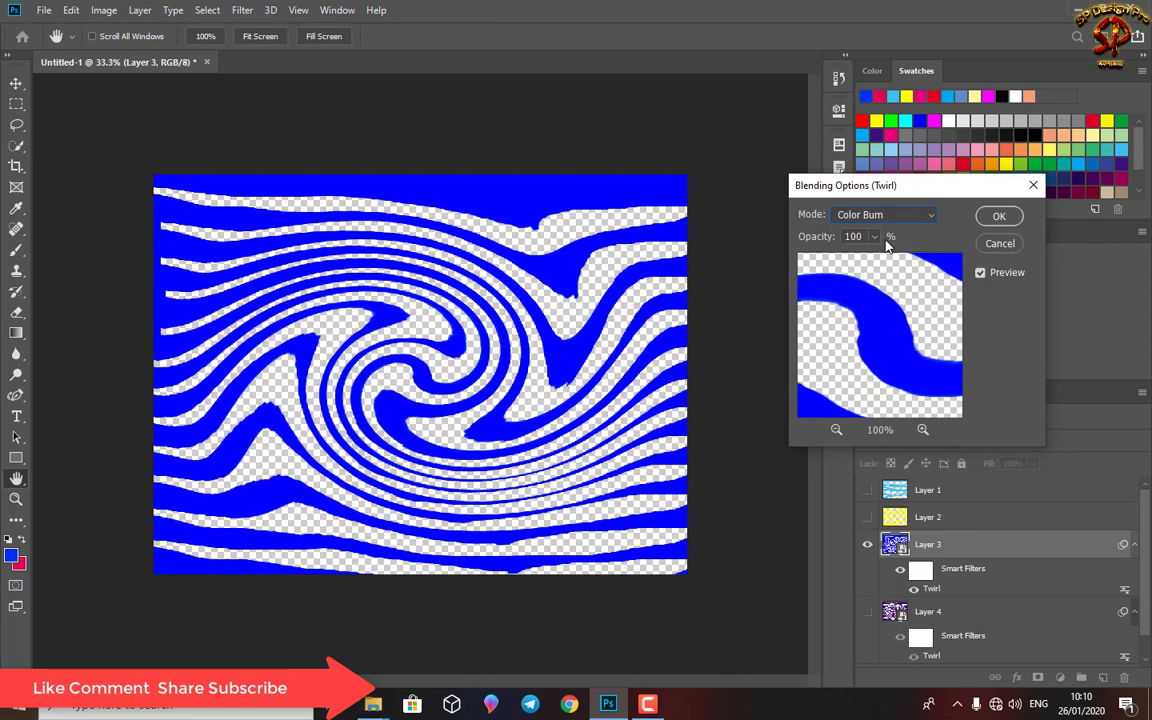
{"action": "left_click", "coordinate": [880, 215]}
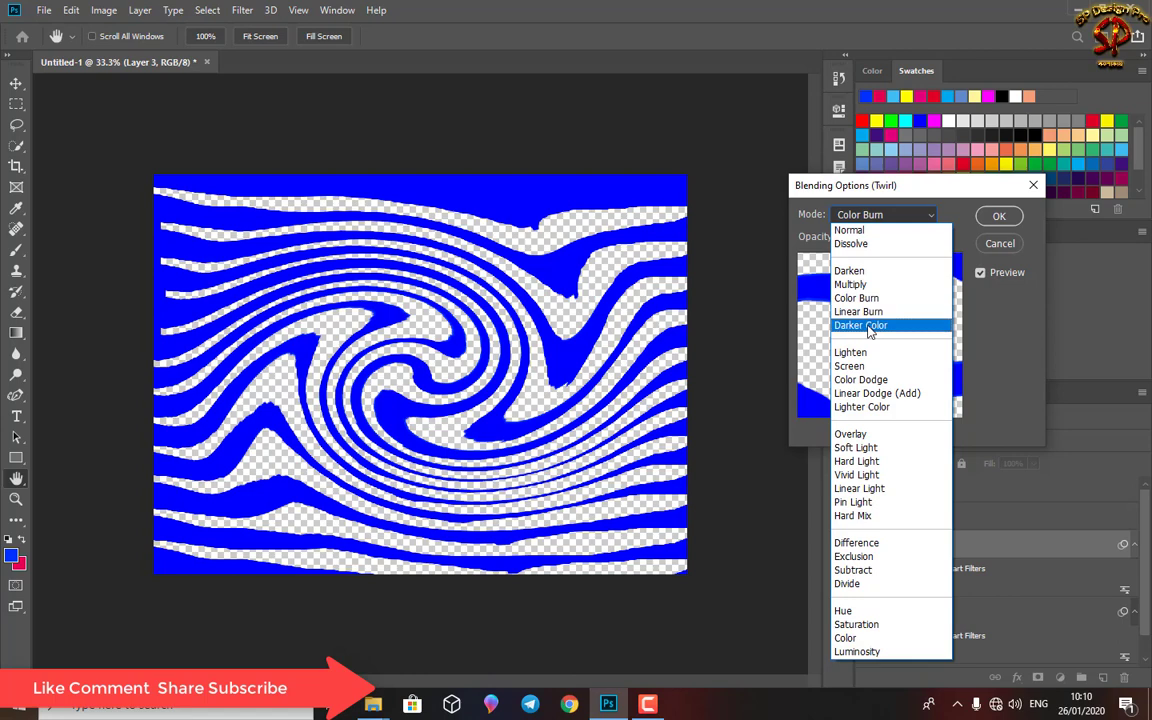
{"action": "left_click", "coordinate": [862, 326]}
{"action": "left_click", "coordinate": [899, 222]}
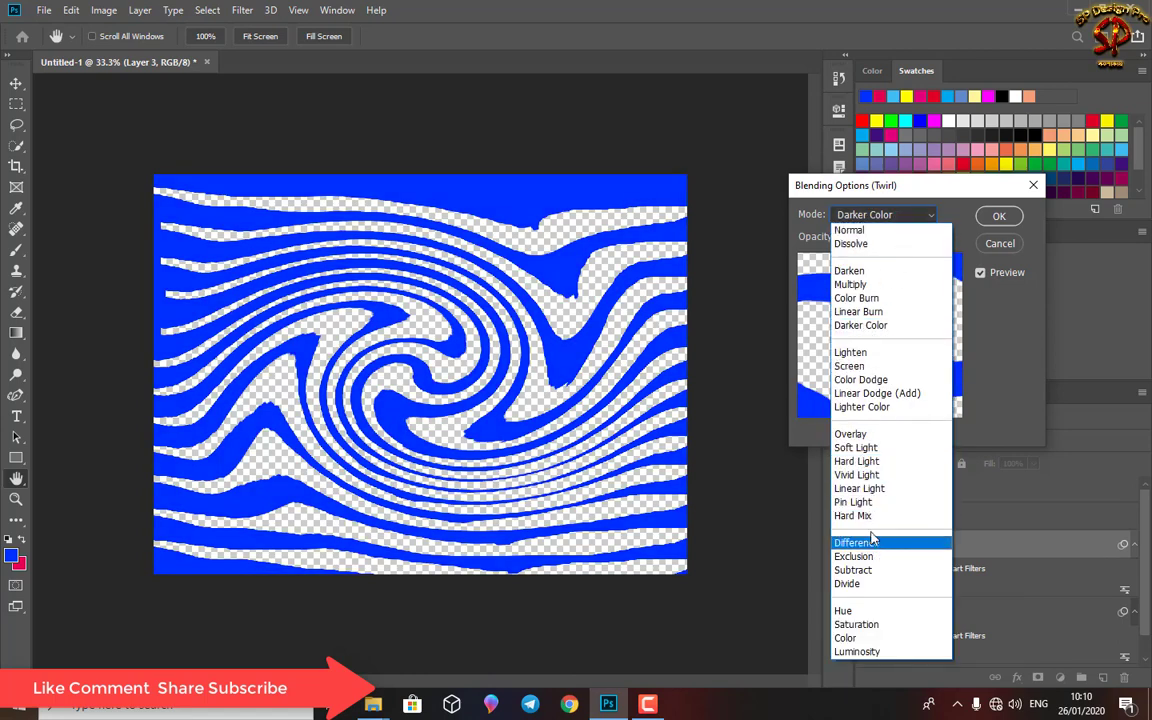
{"action": "left_click", "coordinate": [855, 584]}
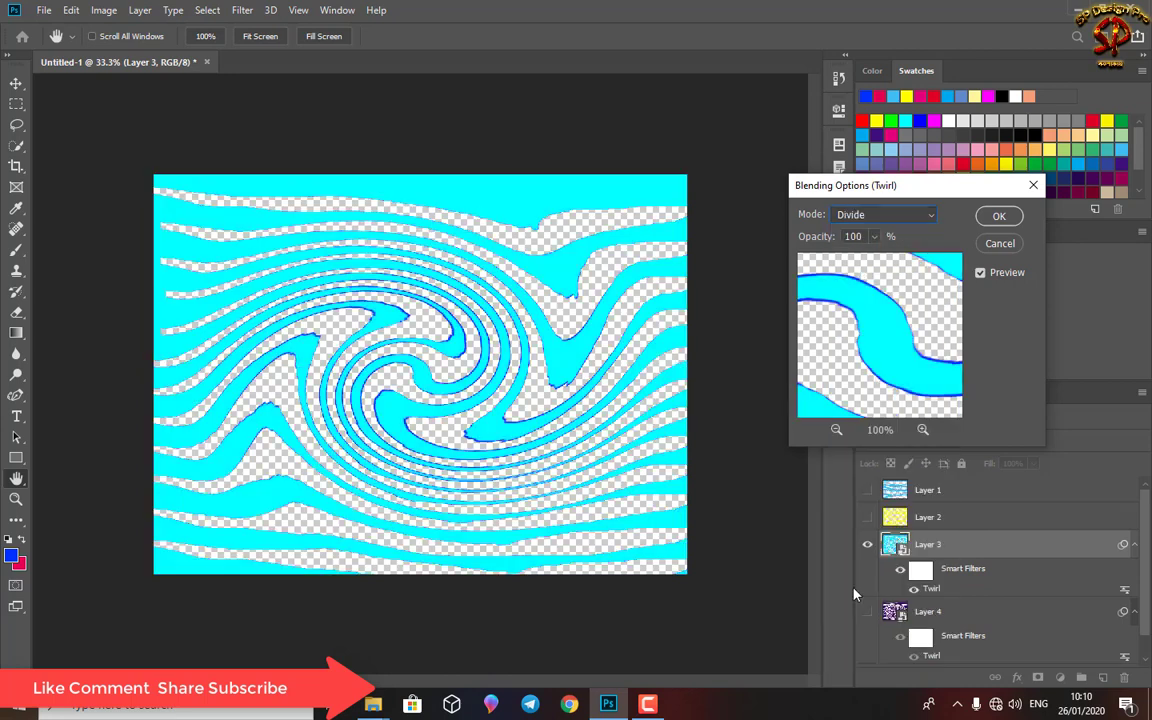
{"action": "left_click", "coordinate": [1000, 216]}
{"action": "left_click", "coordinate": [240, 11]}
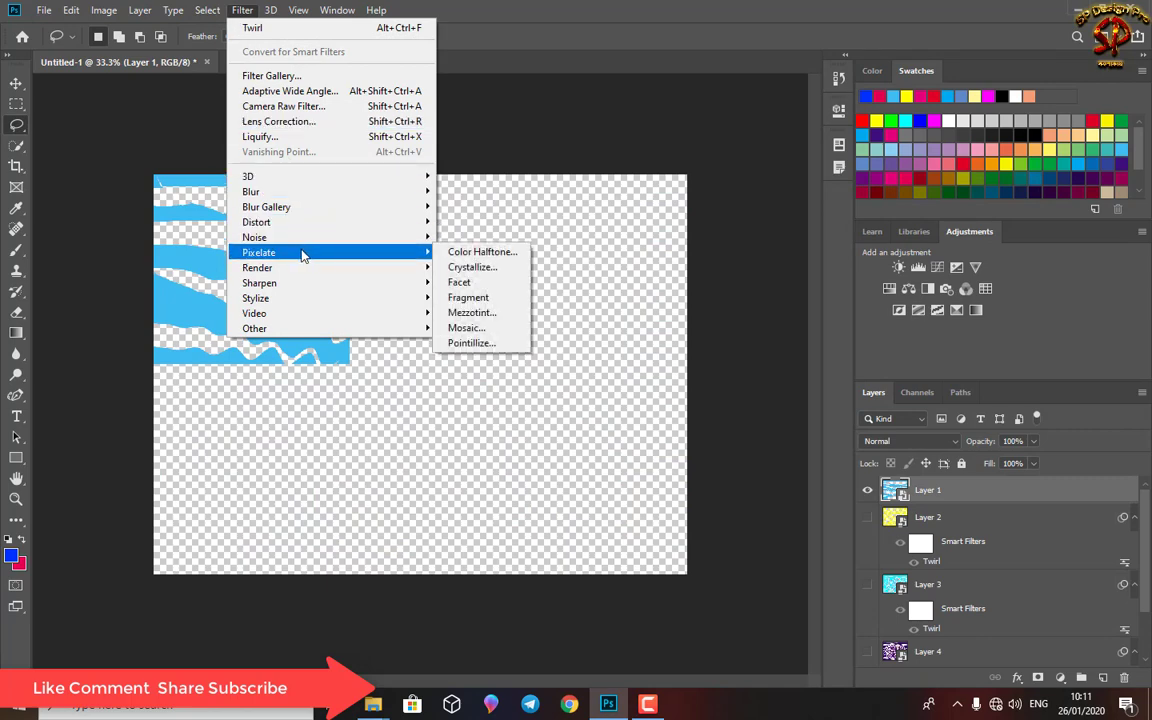
{"action": "mouse_move", "coordinate": [259, 252]}
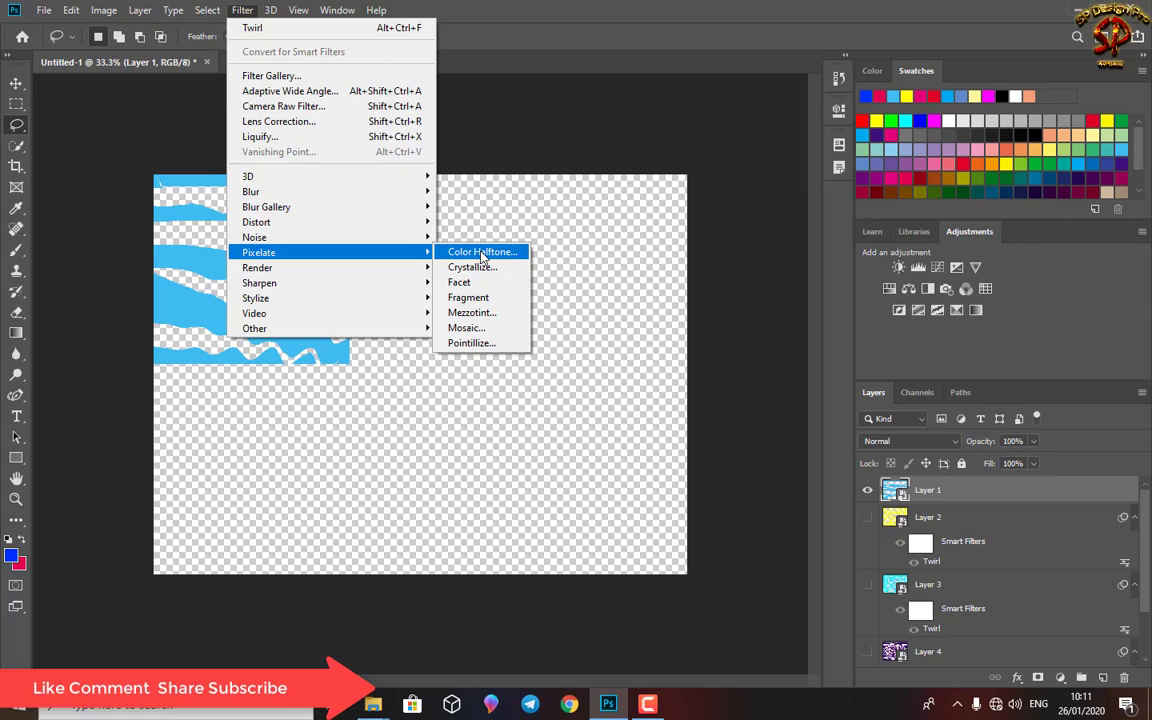
Apply Pointillize to Layer 1 with a cell size of about 47
{"action": "left_click", "coordinate": [472, 343]}
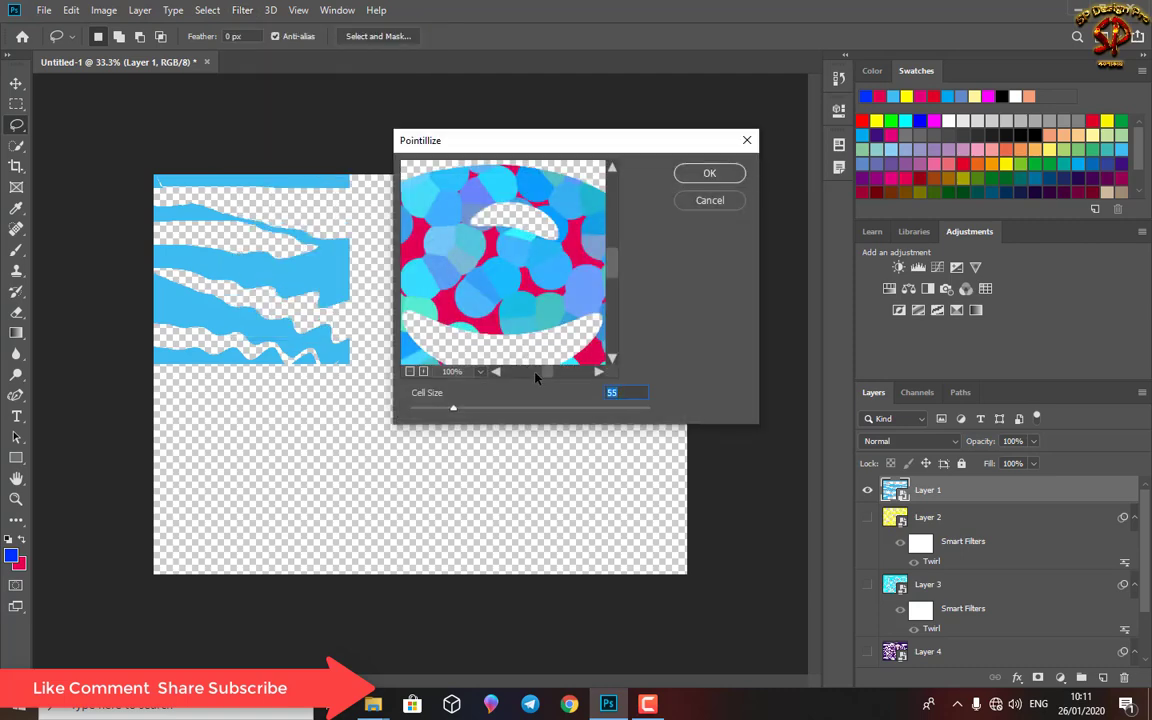
{"action": "mouse_move", "coordinate": [453, 410]}
{"action": "left_mouse_down"}
{"action": "mouse_move", "coordinate": [473, 416]}
{"action": "mouse_move", "coordinate": [447, 416]}
{"action": "left_mouse_up"}
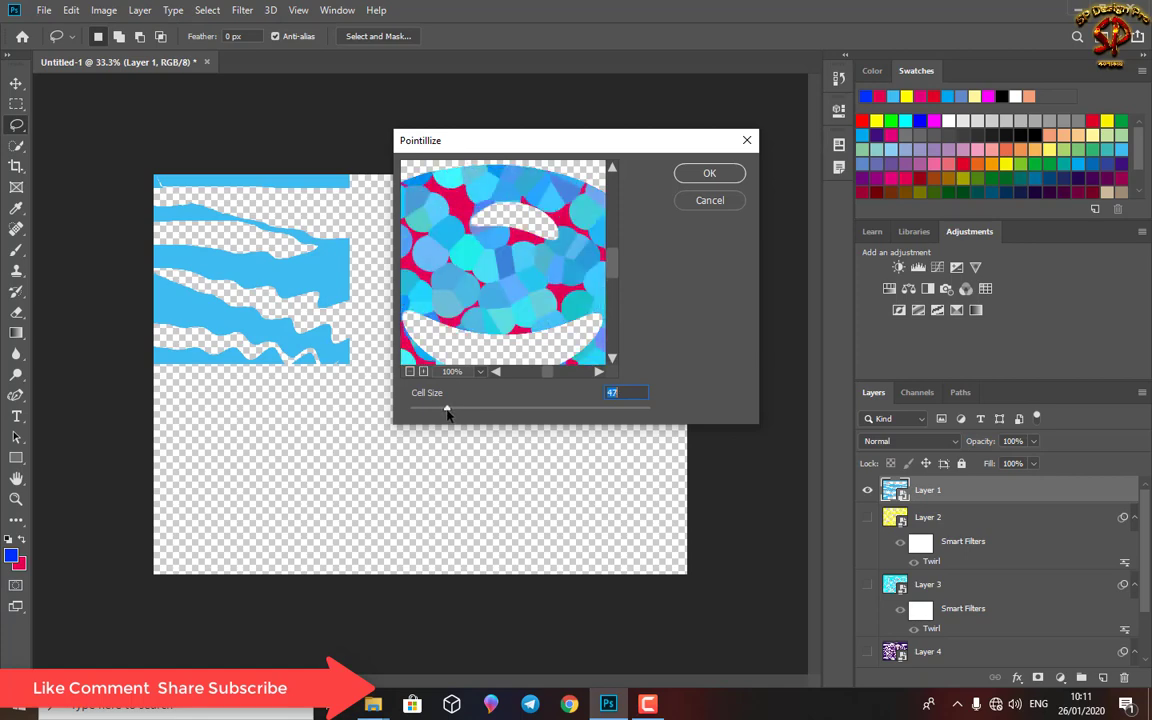
{"action": "left_click", "coordinate": [709, 173]}
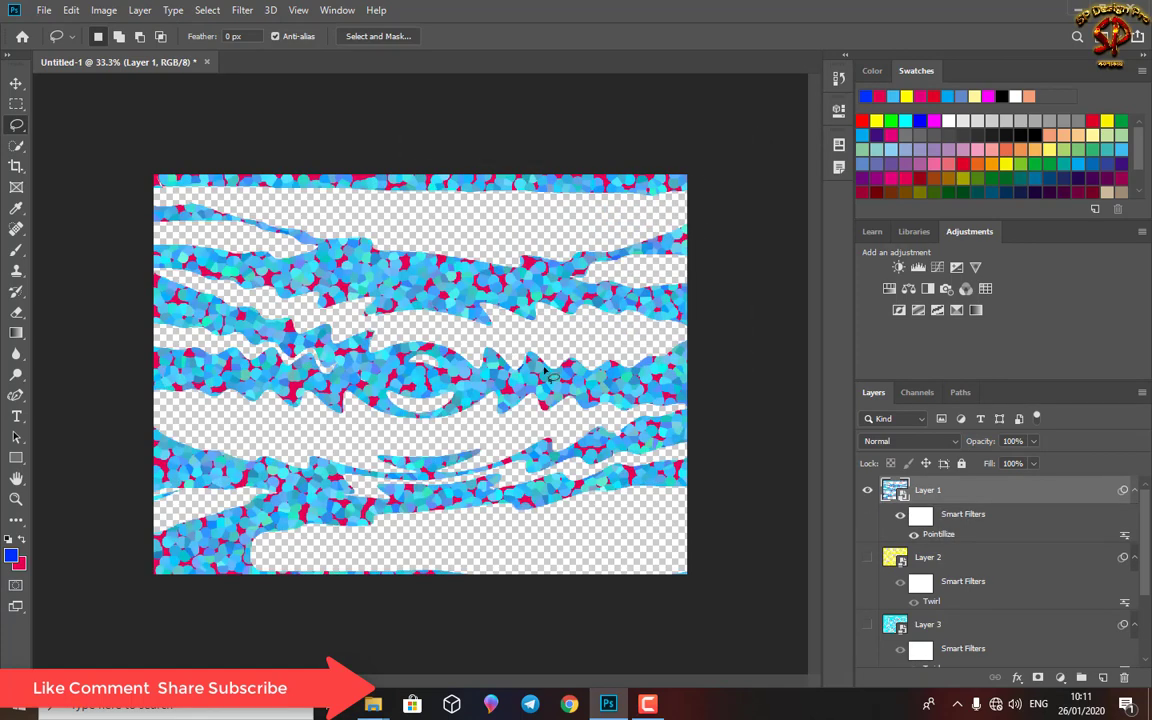
{"action": "scroll", "coordinate": [985, 609], "scroll_direction": "down", "scroll_amount": 3}
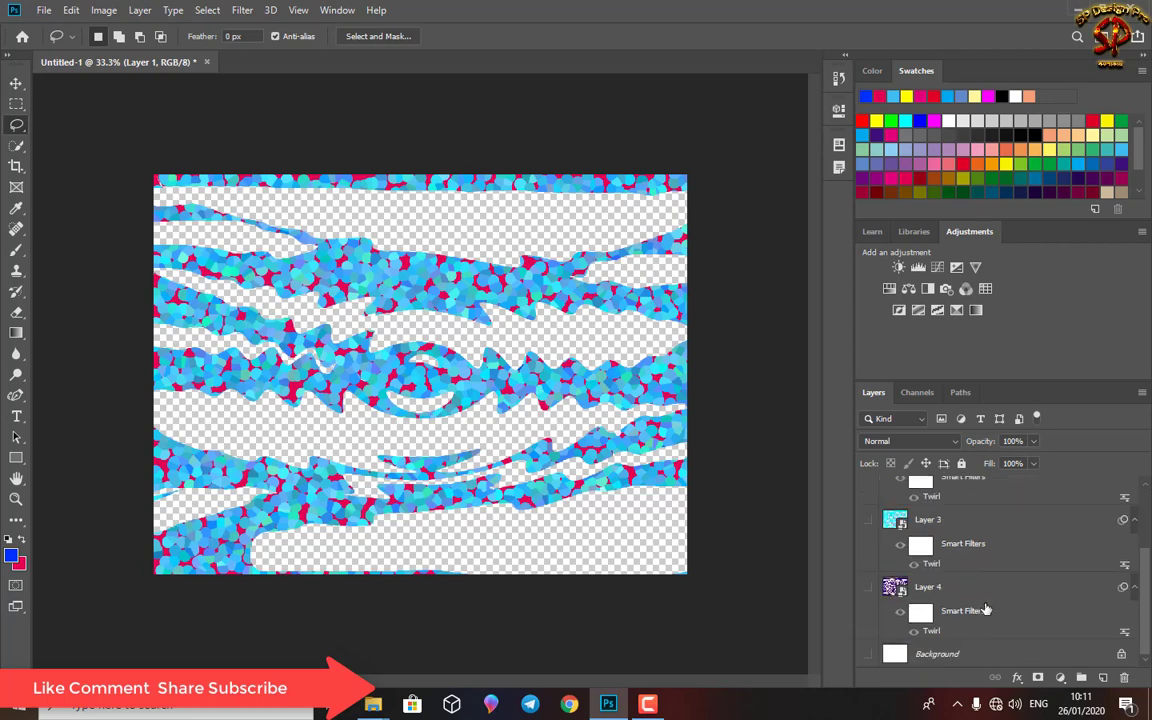
{"action": "scroll", "coordinate": [928, 632], "scroll_direction": "up", "scroll_amount": 3}
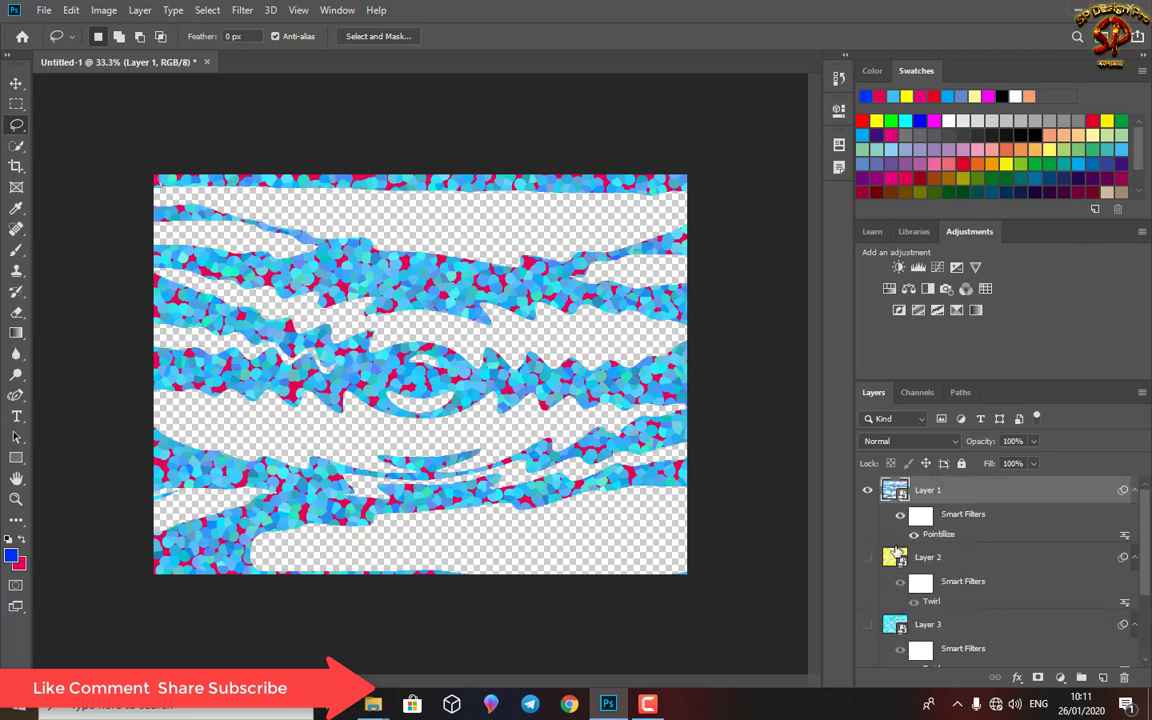
Set the Pointillize filter on Layer 1 to blend in Linear Light mode
{"action": "double_click", "coordinate": [1124, 533]}
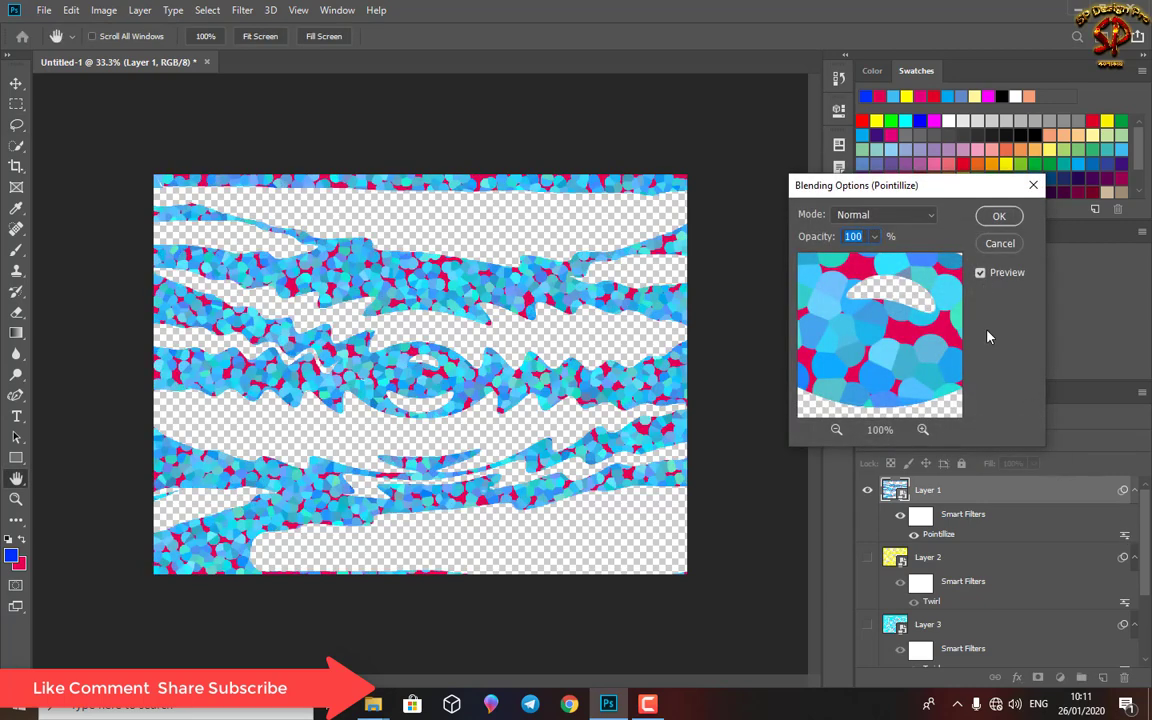
{"action": "left_click", "coordinate": [903, 216]}
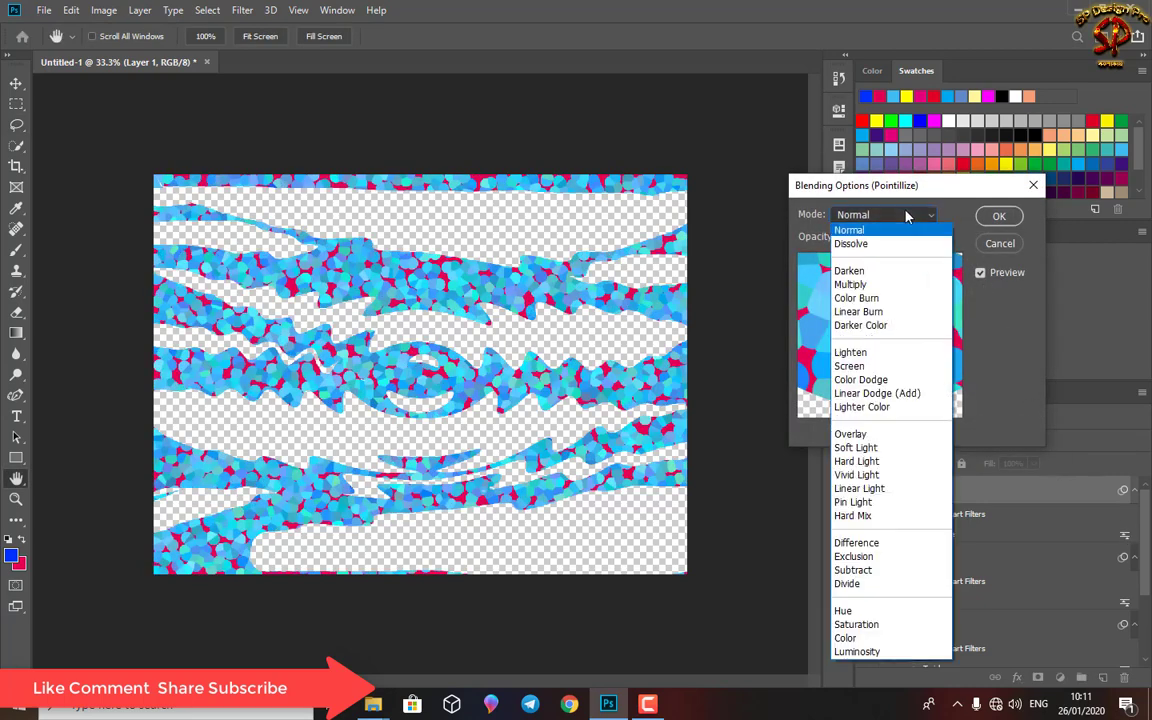
{"action": "left_click", "coordinate": [871, 492]}
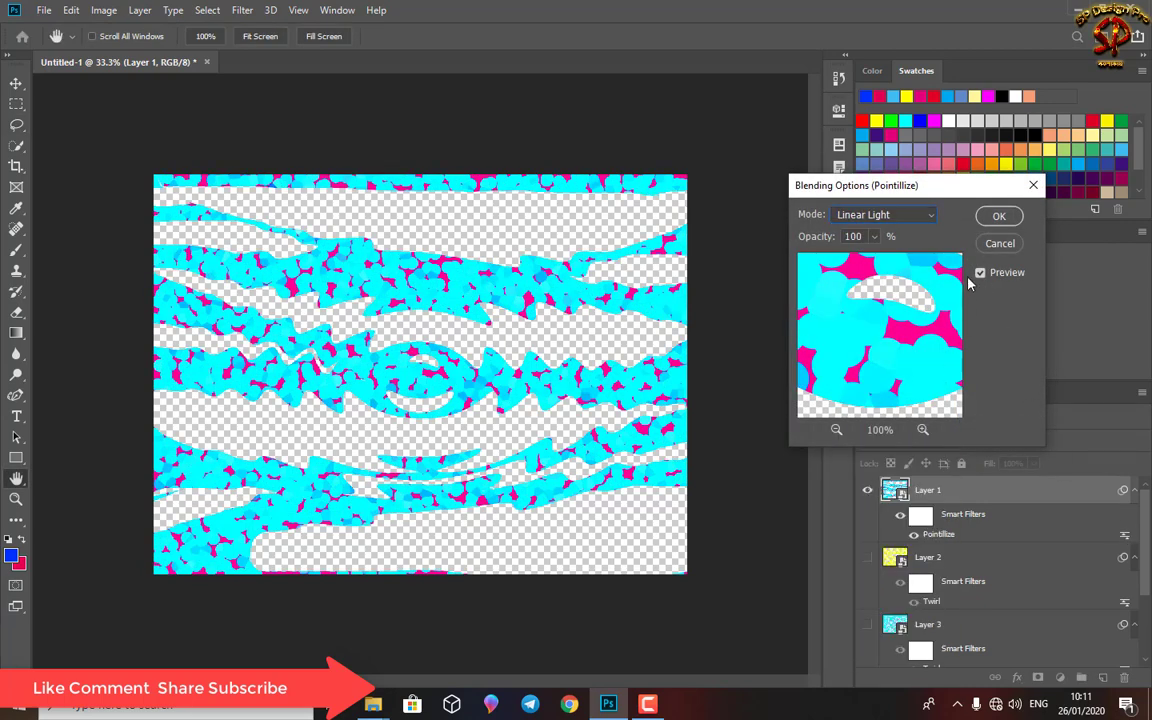
{"action": "left_click", "coordinate": [998, 217]}
{"action": "scroll", "coordinate": [1002, 527], "scroll_direction": "down", "scroll_amount": 3}
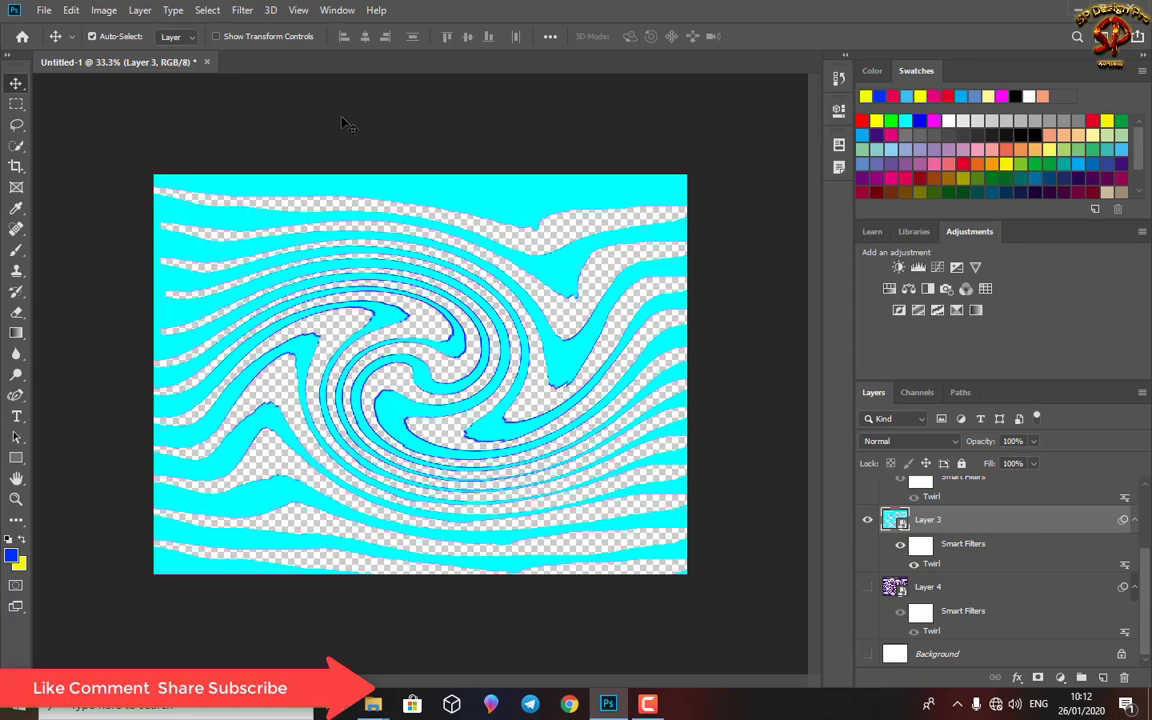
Add a Spin Radial Blur with Amount 57 to Layer 3
{"action": "left_click", "coordinate": [242, 10]}
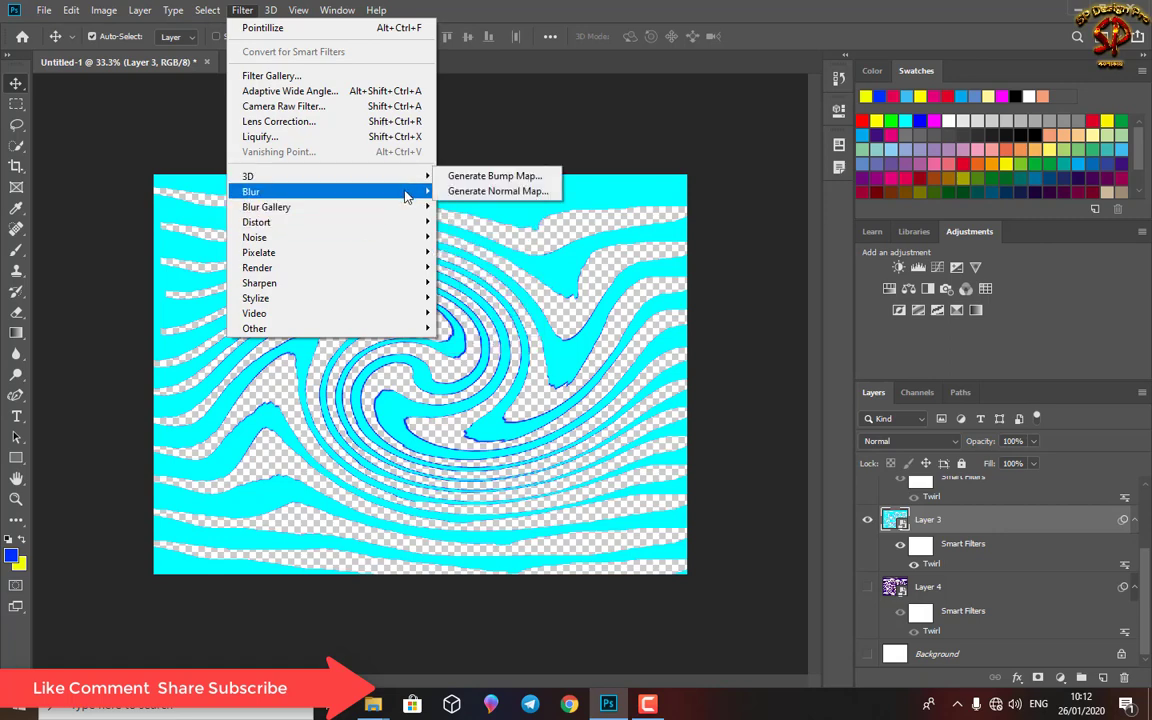
{"action": "mouse_move", "coordinate": [251, 191]}
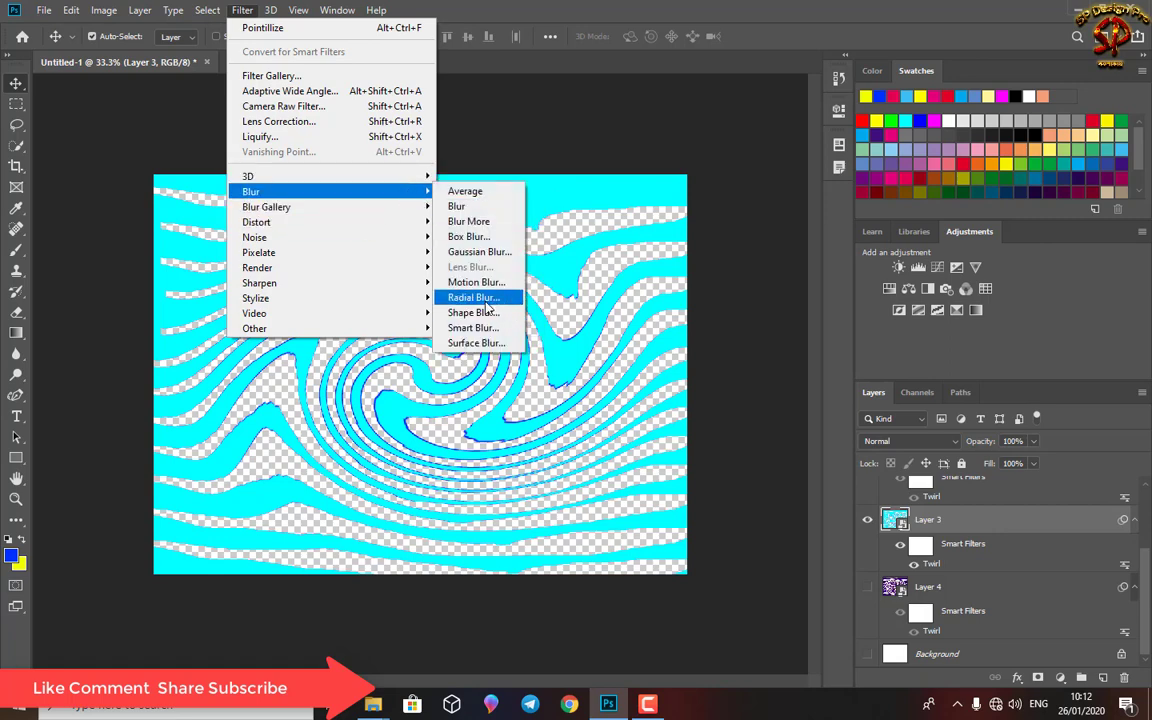
{"action": "left_click", "coordinate": [473, 297]}
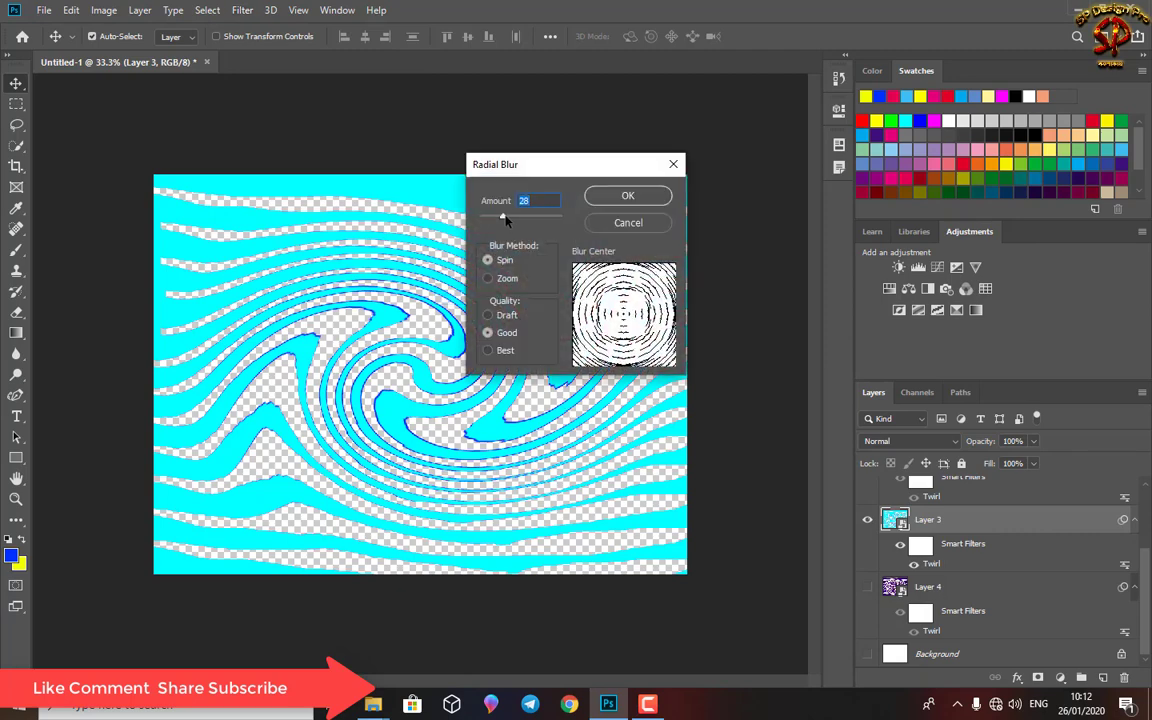
{"action": "left_click_drag", "start_coordinate": [505, 220], "coordinate": [529, 222]}
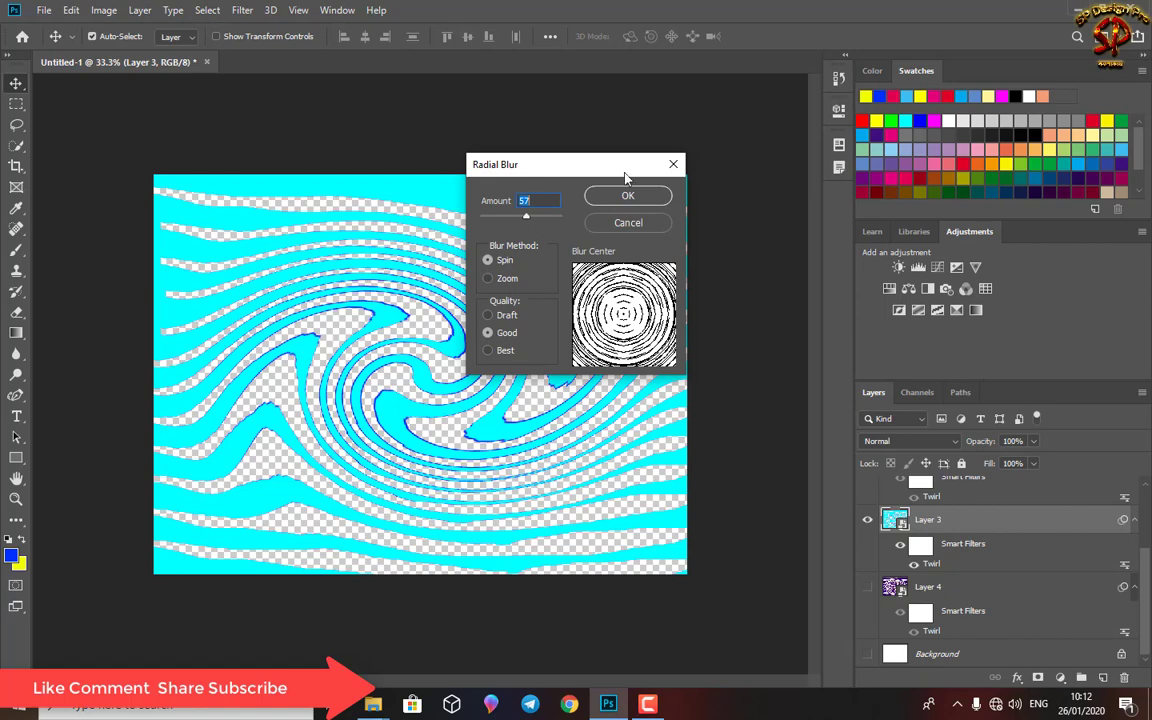
{"action": "left_click", "coordinate": [627, 197]}
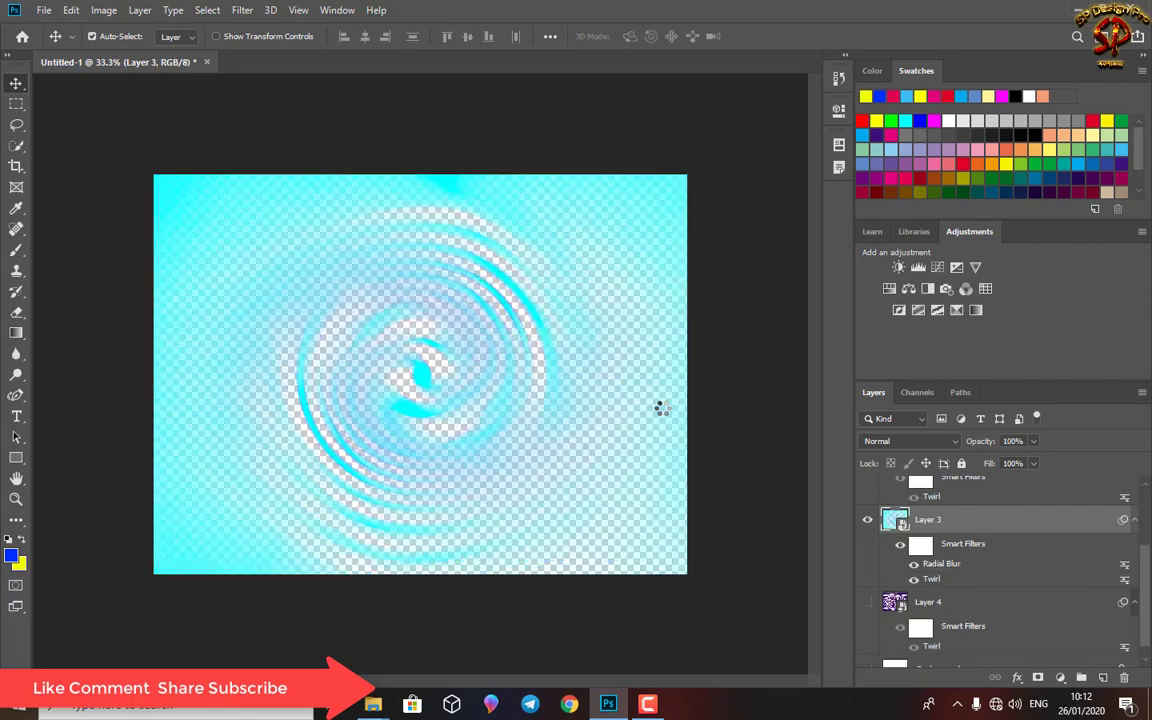
Show Layers 4 and 2 again and leave Layer 1 hidden, so yellow twirls sit over the blue swirl
{"action": "scroll", "coordinate": [990, 573], "scroll_direction": "down", "scroll_amount": 1}
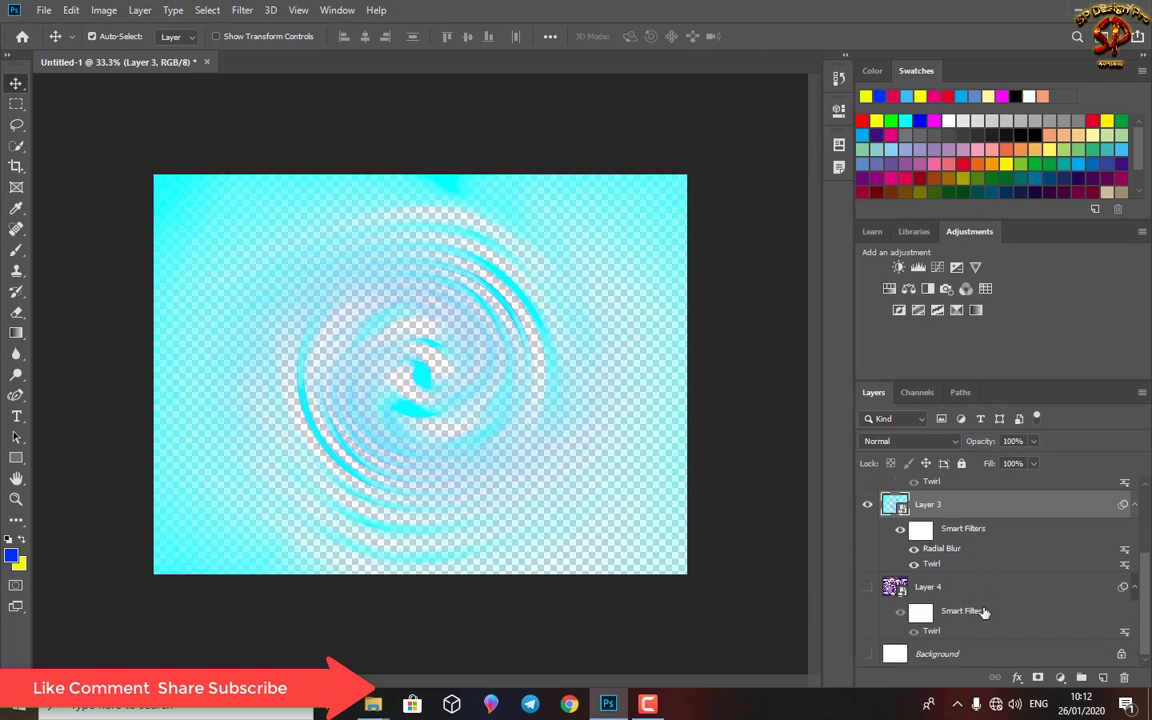
{"action": "left_click", "coordinate": [867, 587]}
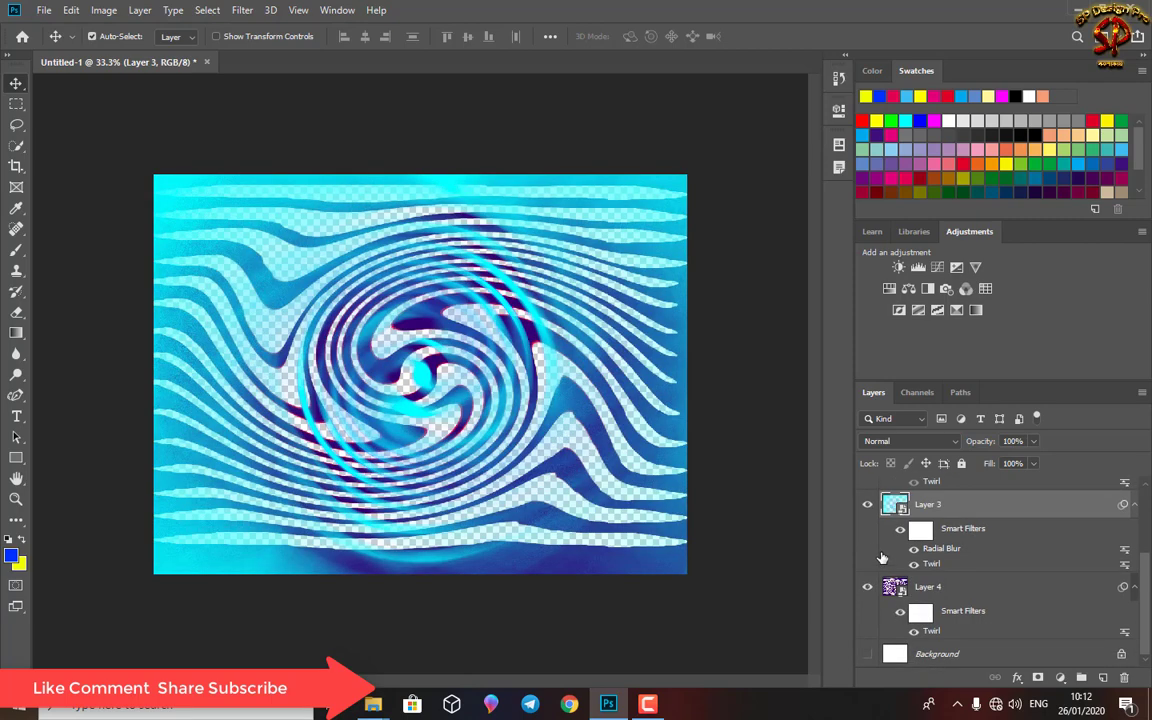
{"action": "scroll", "coordinate": [880, 530], "scroll_direction": "up", "scroll_amount": 4}
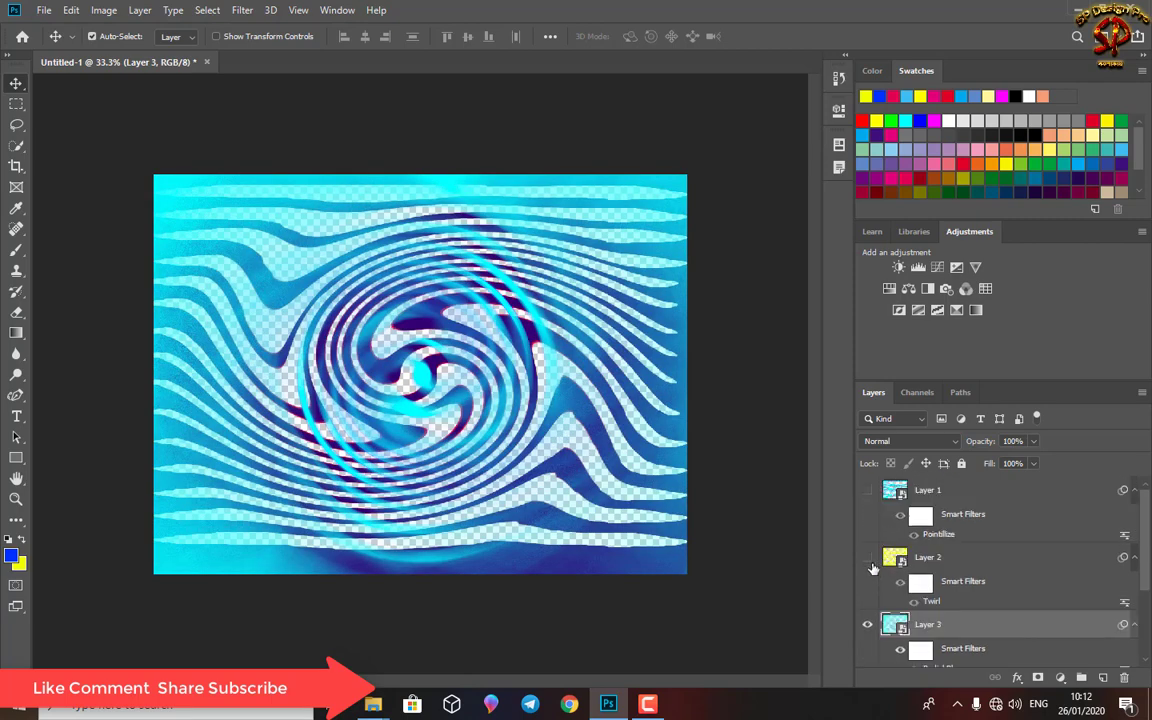
{"action": "left_click", "coordinate": [867, 557]}
{"action": "left_click", "coordinate": [867, 490]}
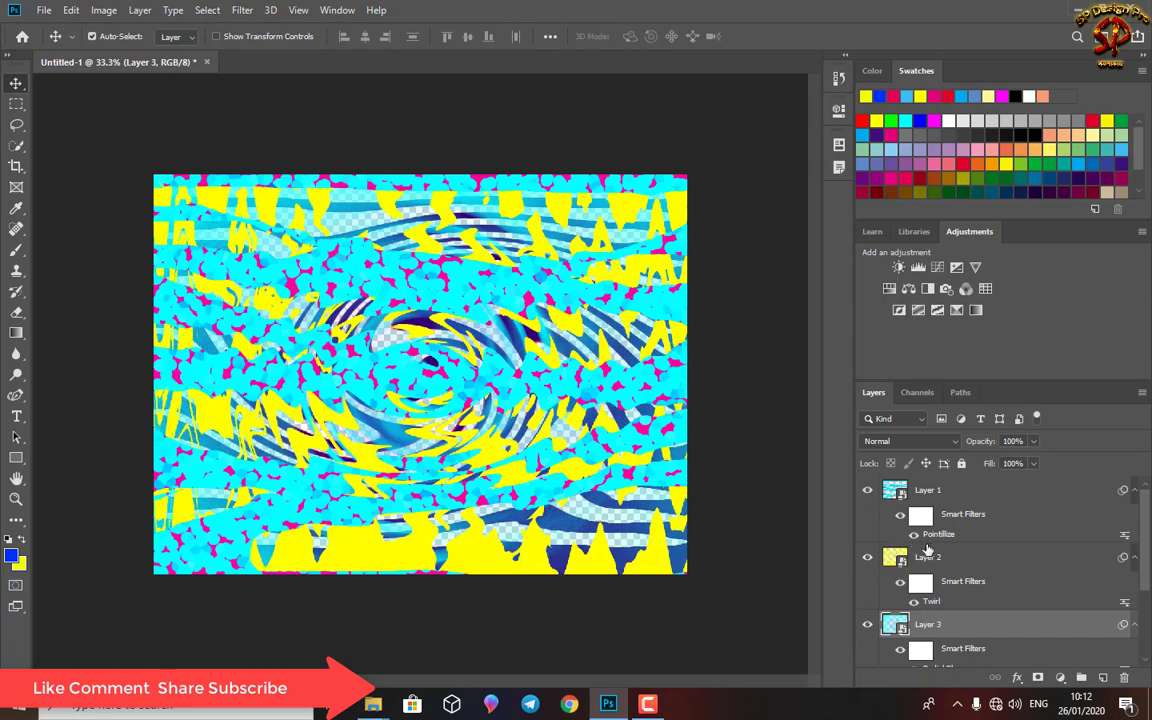
{"action": "scroll", "coordinate": [966, 558], "scroll_direction": "down", "scroll_amount": 4}
{"action": "scroll", "coordinate": [898, 527], "scroll_direction": "up", "scroll_amount": 2}
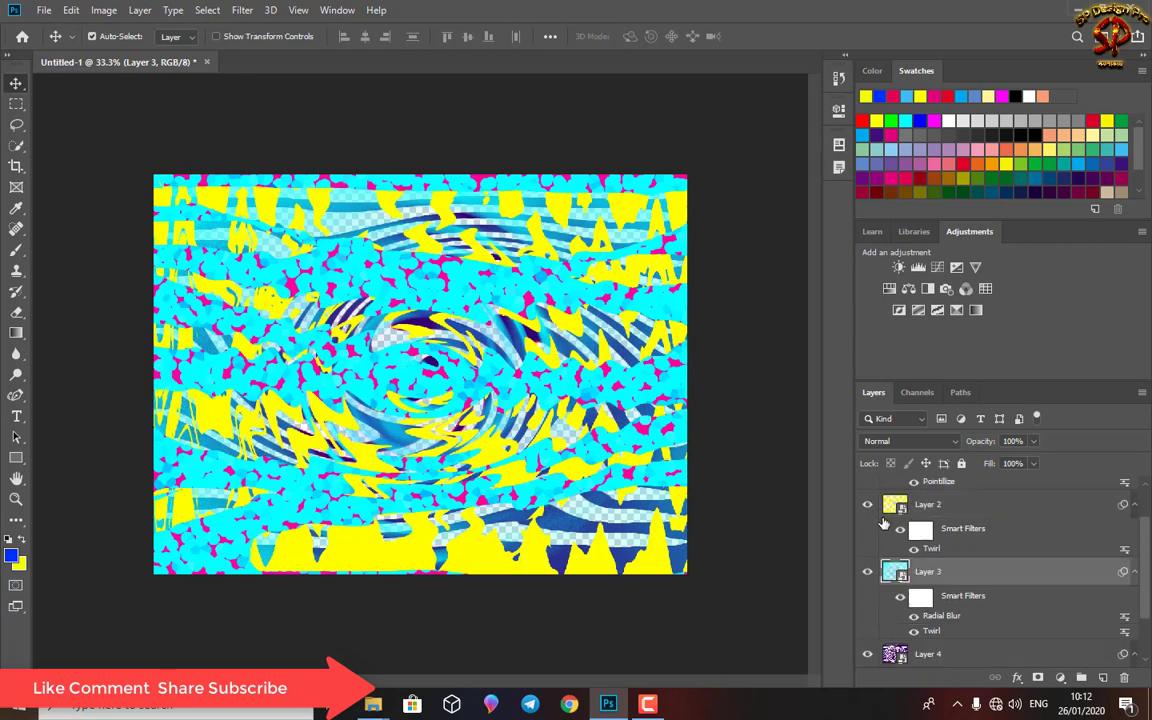
{"action": "scroll", "coordinate": [880, 525], "scroll_direction": "up", "scroll_amount": 2}
{"action": "left_click", "coordinate": [868, 492]}
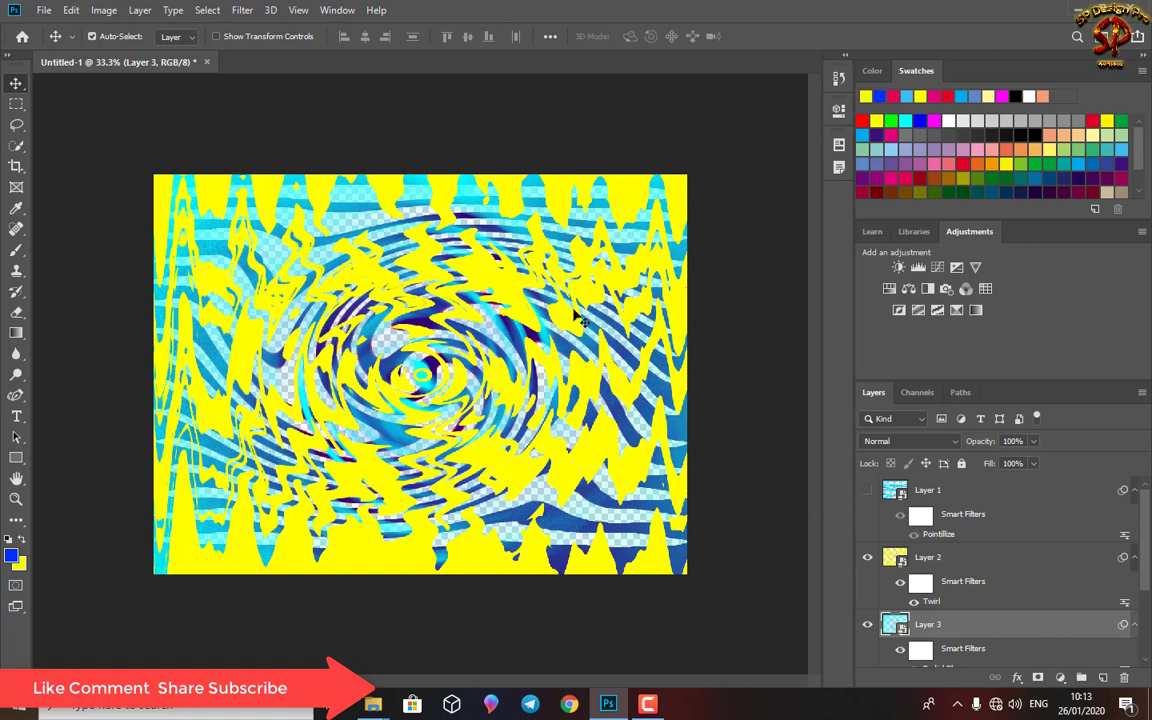
Set up Save As with PNG format and the file name 'SP নকশাকার 2'
{"action": "left_click", "coordinate": [42, 10]}
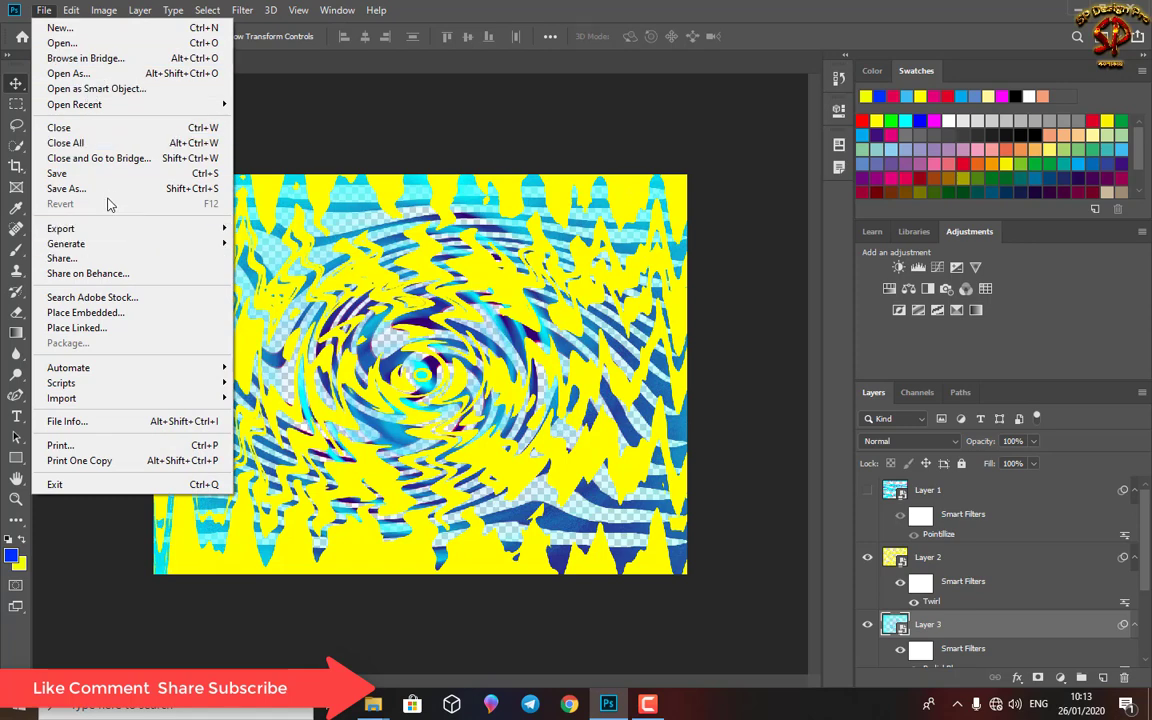
{"action": "left_click", "coordinate": [66, 188]}
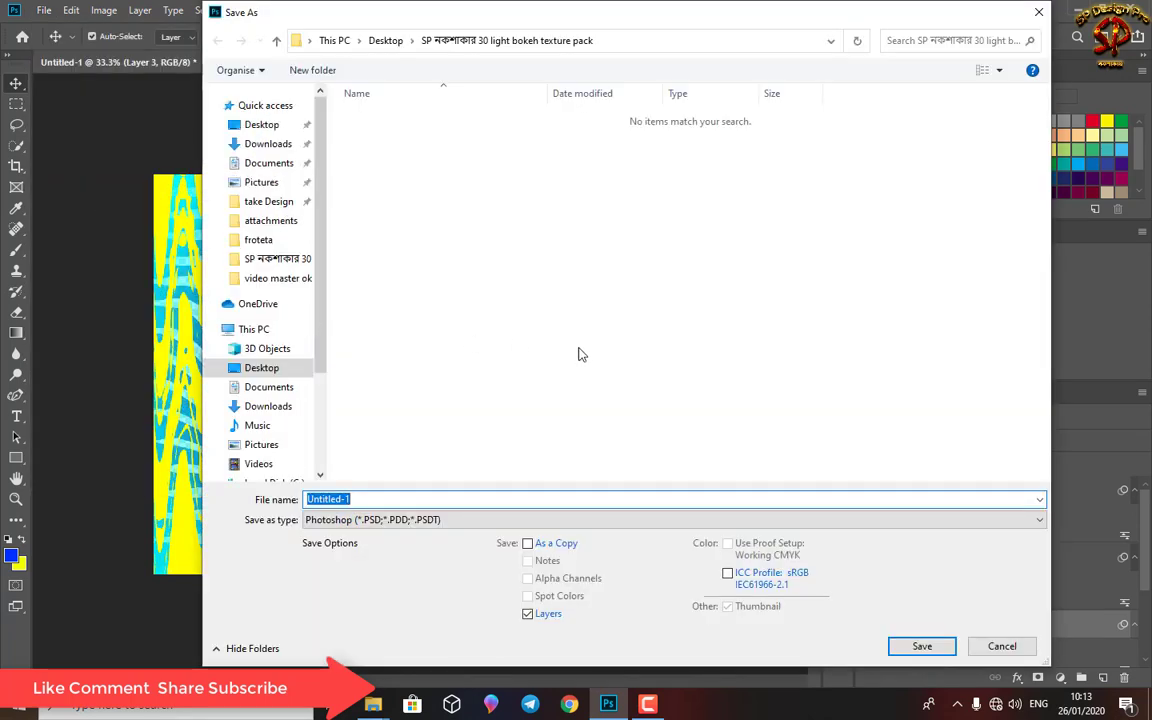
{"action": "left_click", "coordinate": [376, 522]}
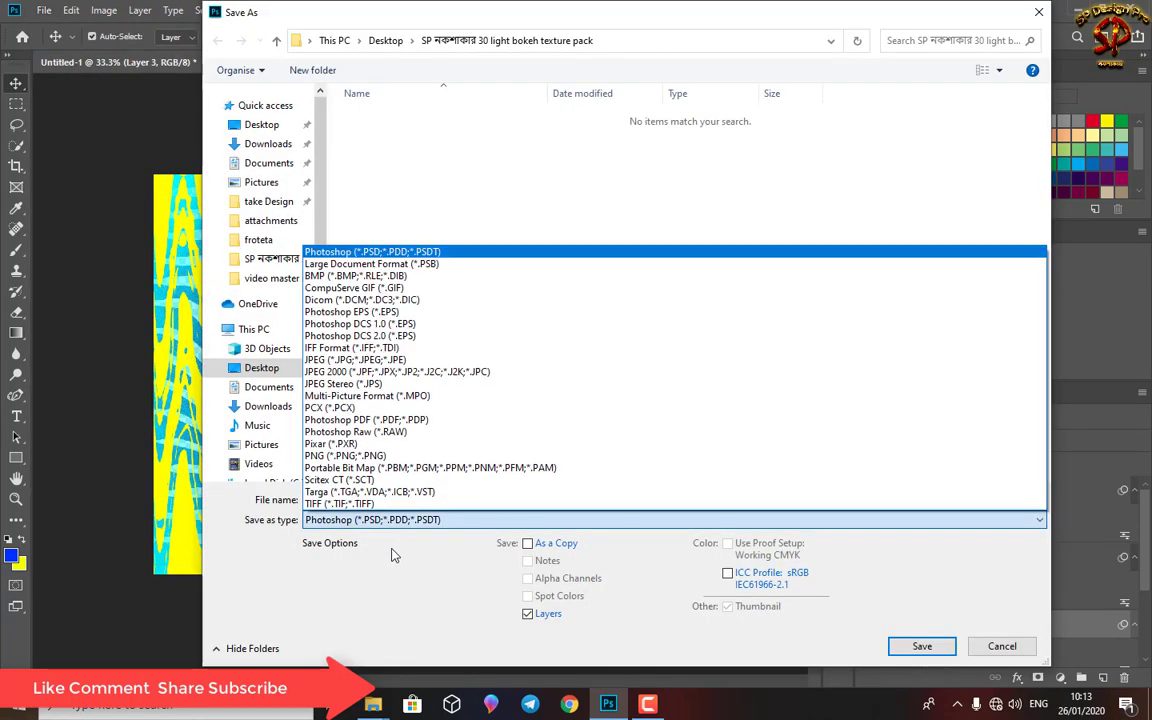
{"action": "left_click", "coordinate": [345, 456]}
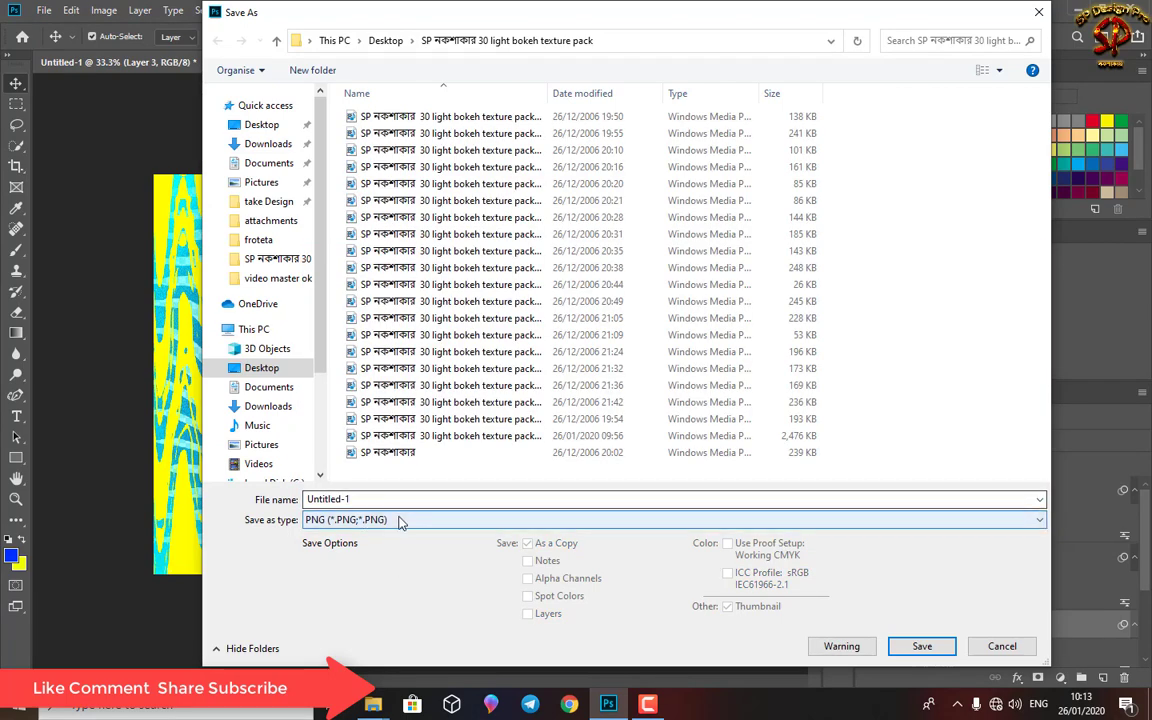
{"action": "left_click", "coordinate": [407, 455]}
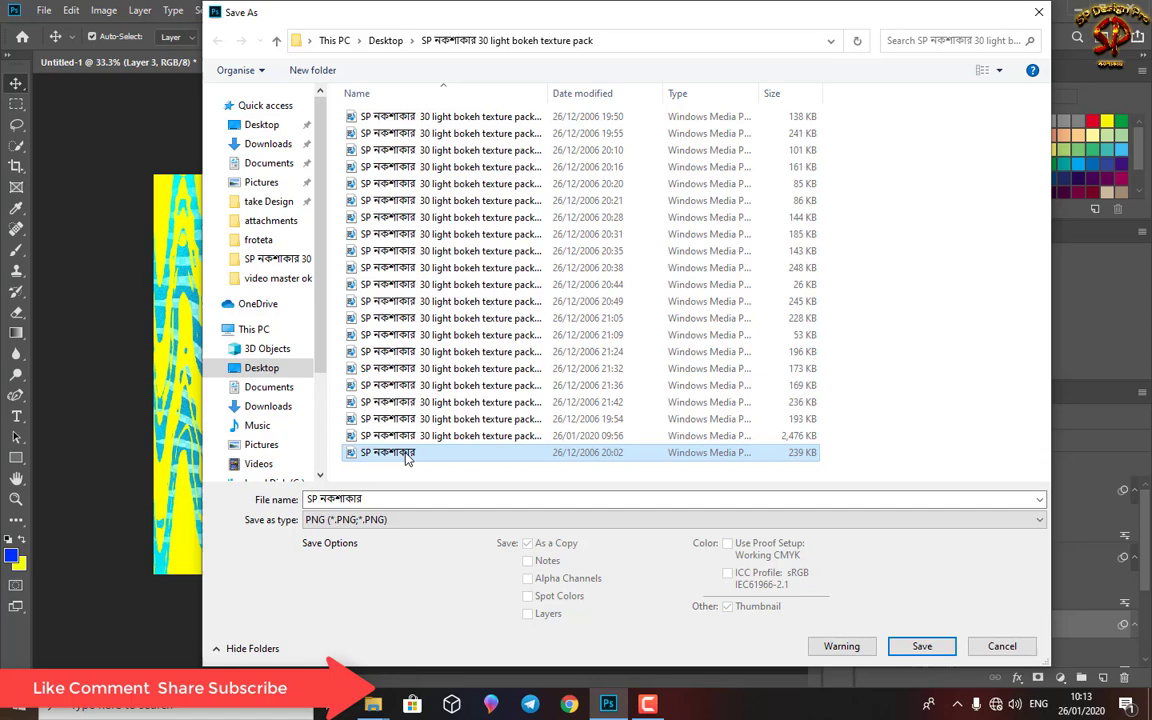
{"action": "left_click", "coordinate": [381, 499]}
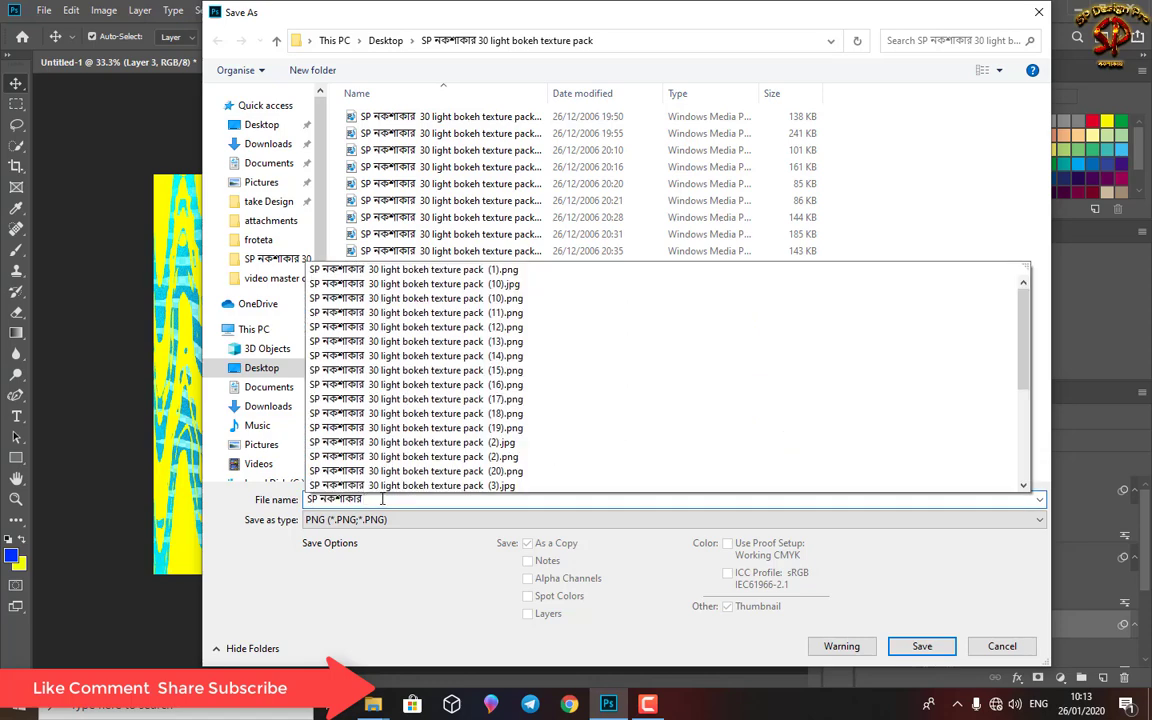
{"action": "type", "text": " 2"}
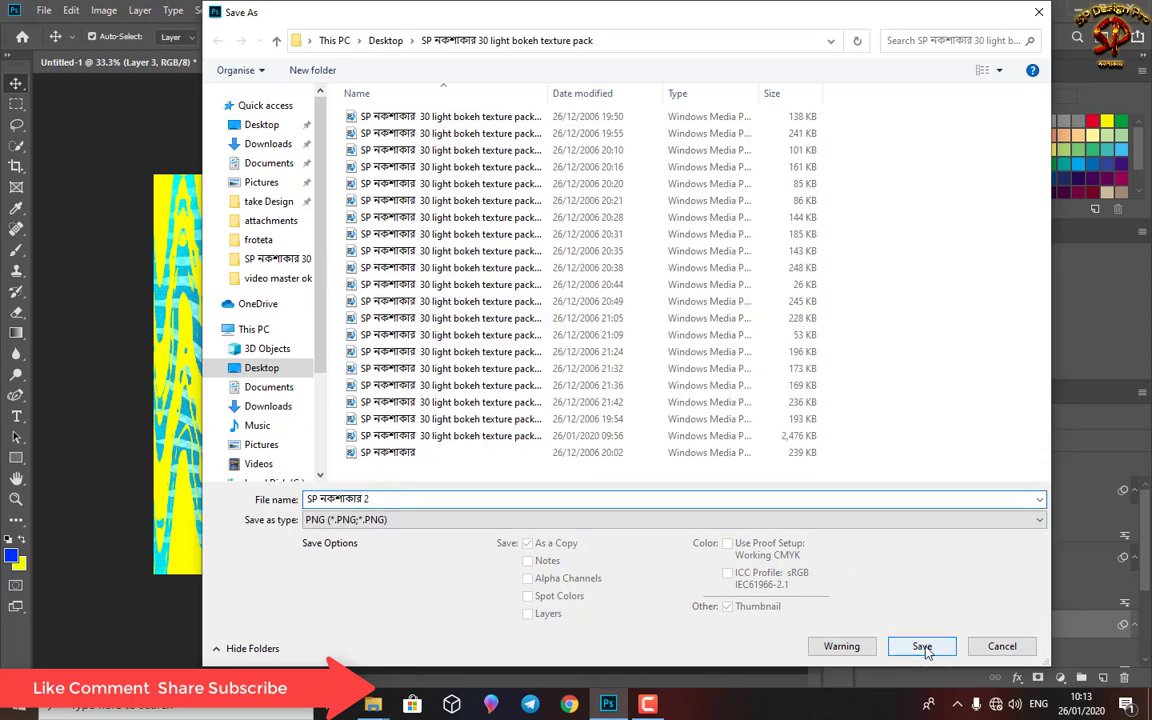
Save 'SP নকশাকার 2', then save another PNG as 'SP নকশাকার 3' with default PNG options
{"action": "left_click", "coordinate": [921, 646]}
{"action": "left_click", "coordinate": [44, 10]}
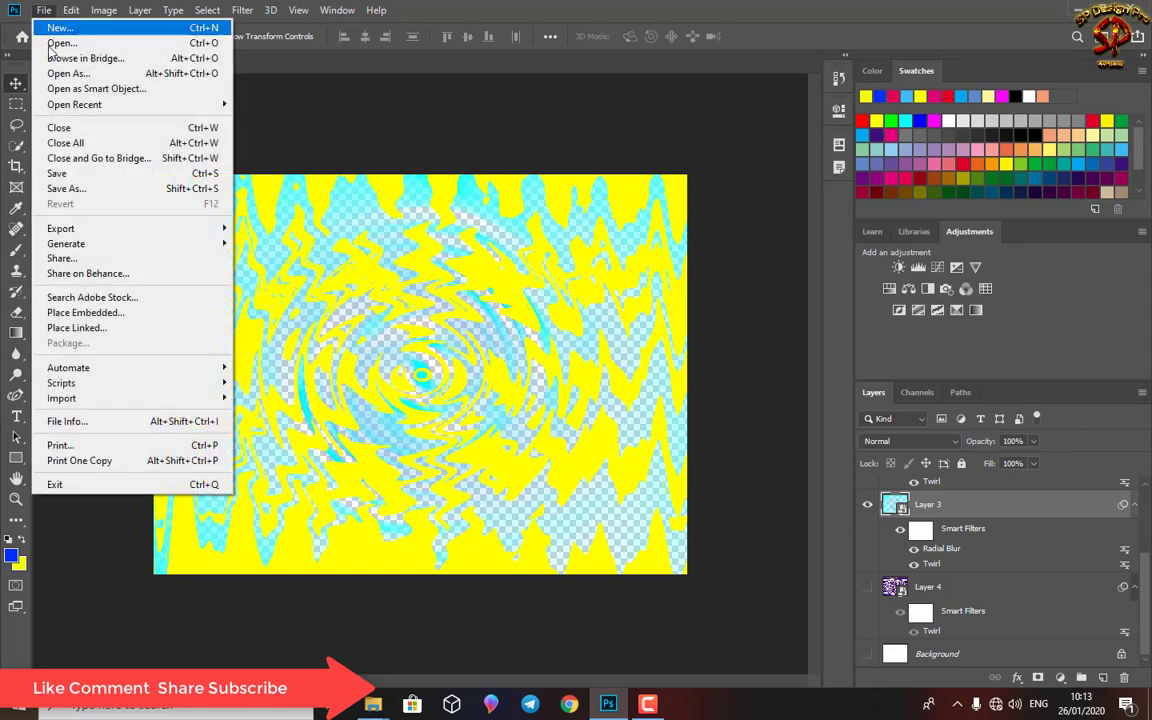
{"action": "left_click", "coordinate": [70, 188]}
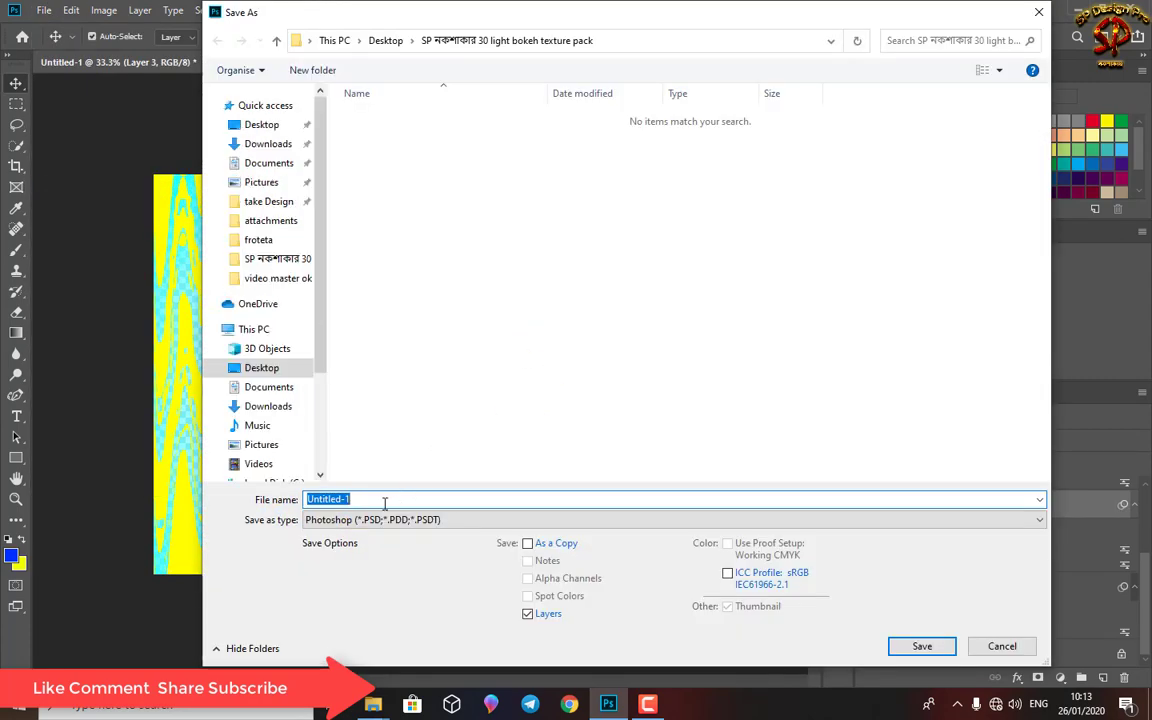
{"action": "left_click", "coordinate": [384, 519]}
{"action": "left_click", "coordinate": [335, 410]}
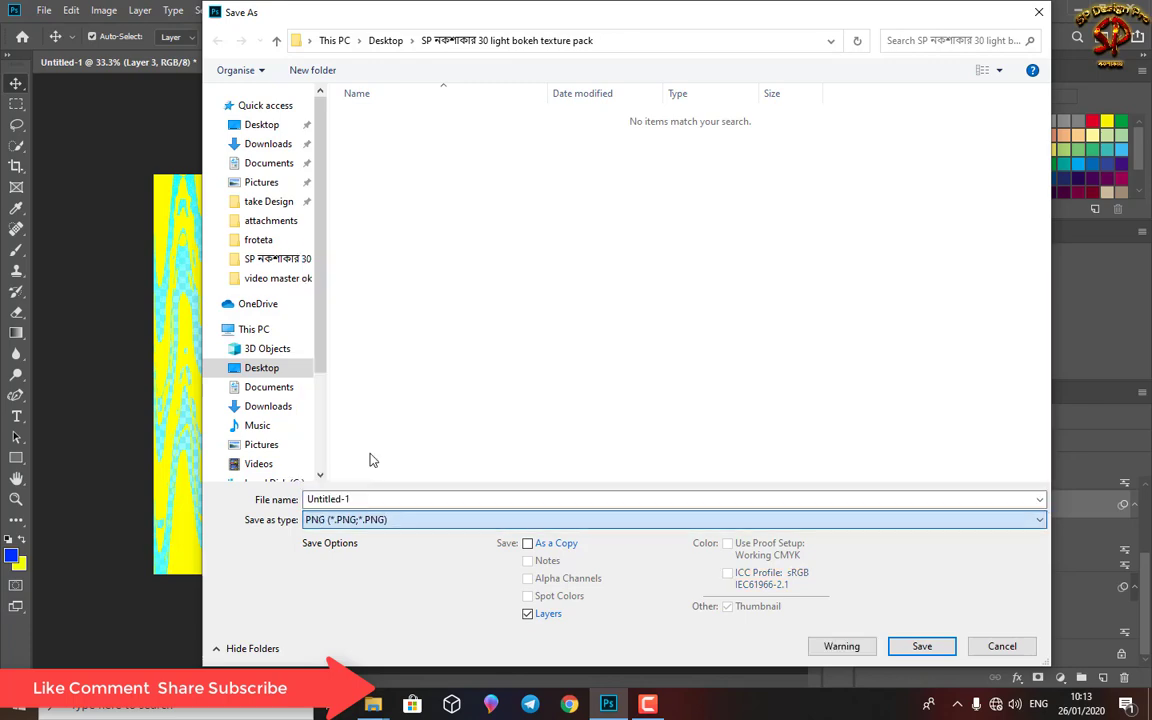
{"action": "left_click", "coordinate": [390, 469]}
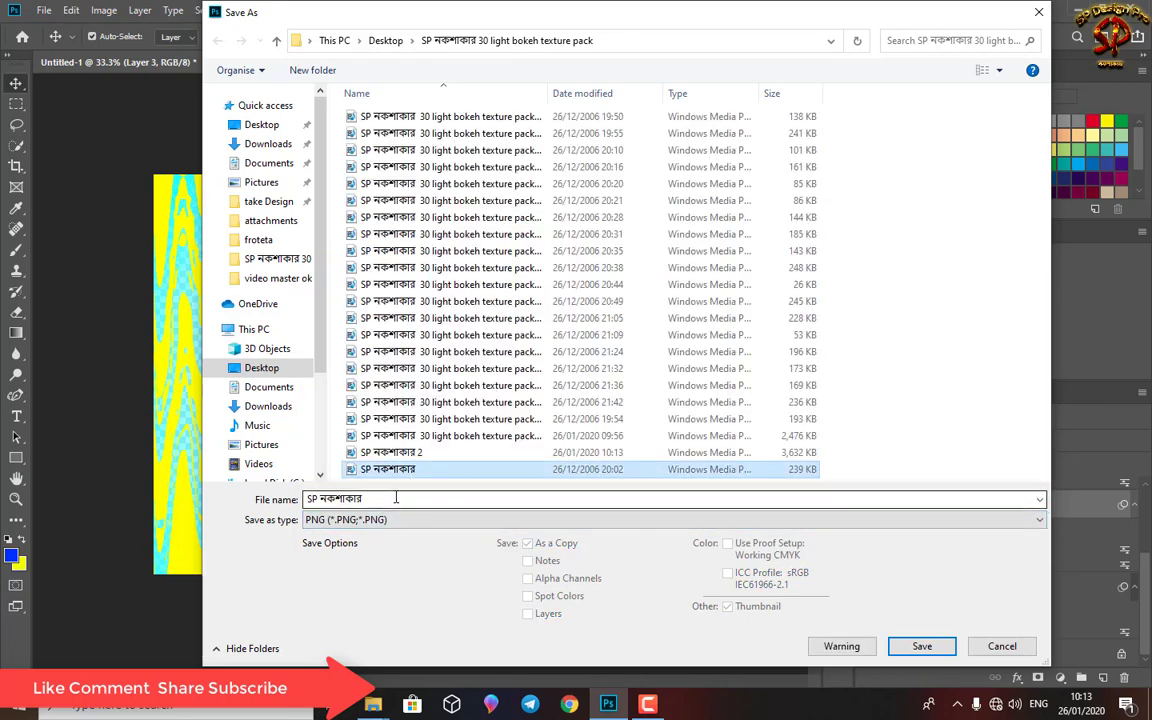
{"action": "left_click", "coordinate": [395, 498]}
{"action": "type", "text": "SP নকশাকার"}
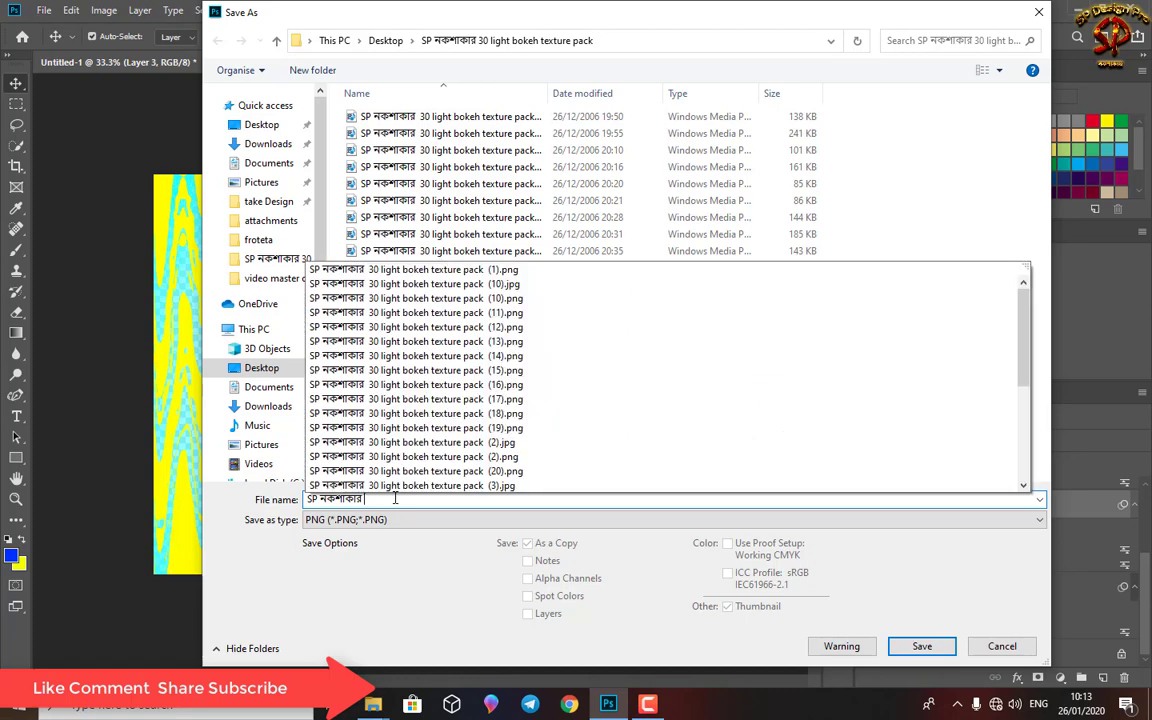
{"action": "left_click", "coordinate": [922, 646]}
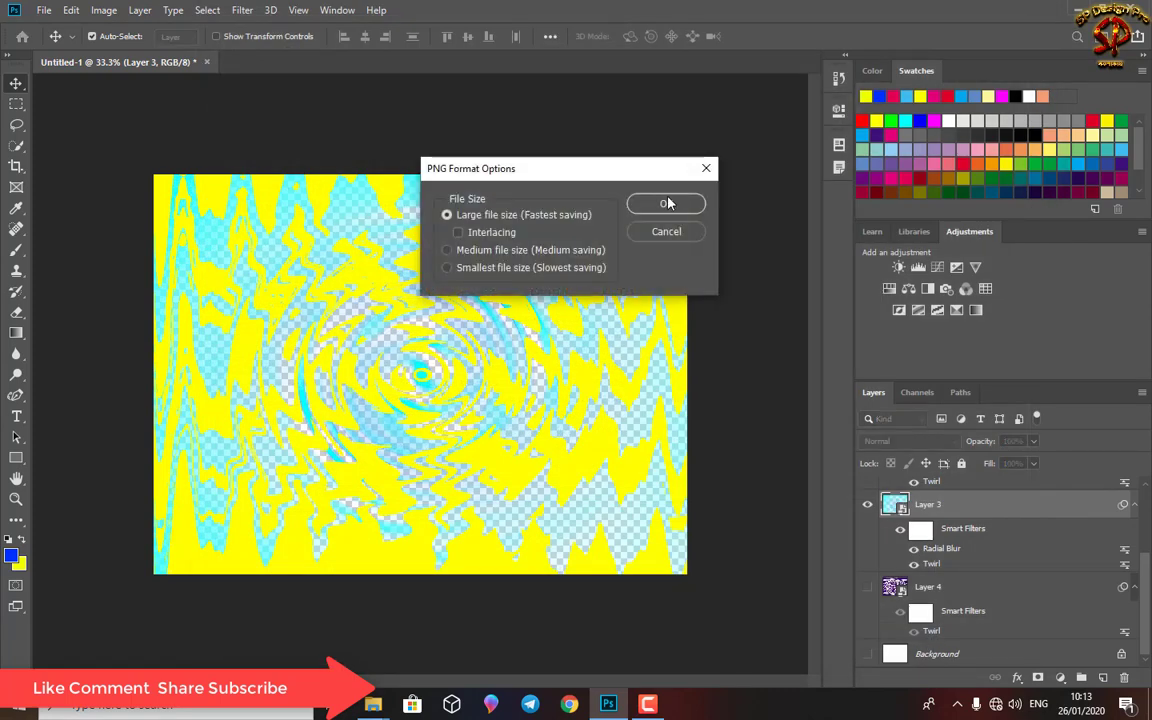
{"action": "left_click", "coordinate": [666, 203]}
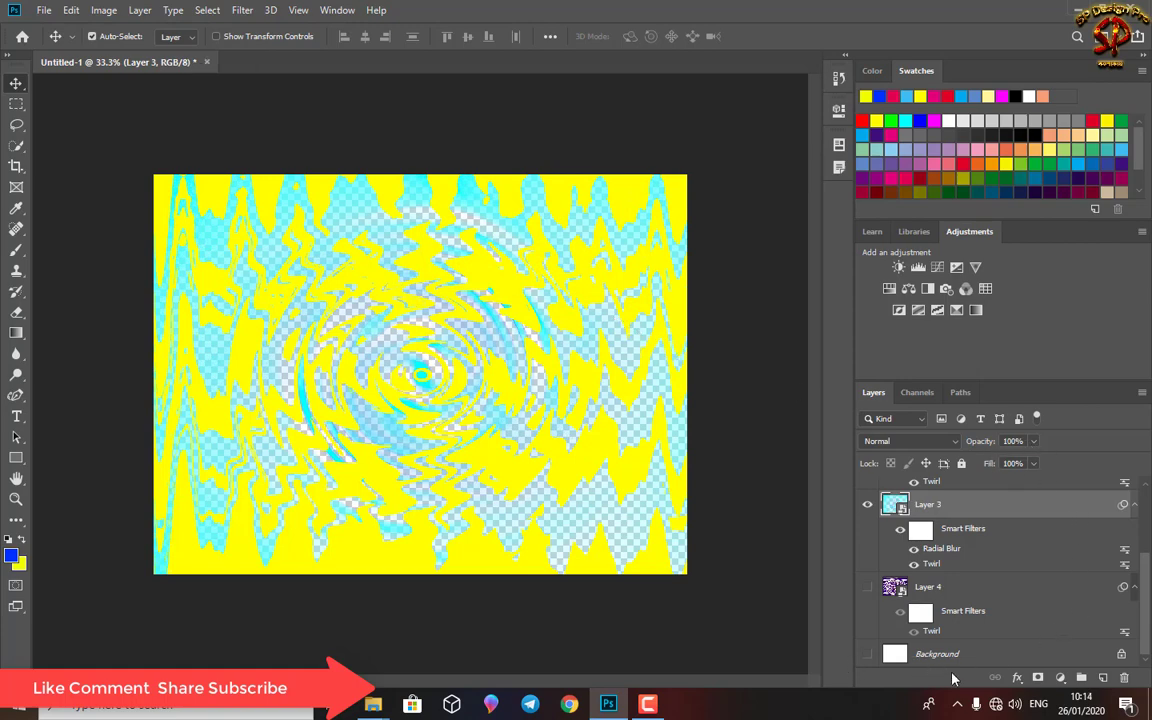
Hide Layers 3 and 2, show the white Background, and add an empty layer above it
{"action": "left_click", "coordinate": [865, 504]}
{"action": "scroll", "coordinate": [870, 540], "scroll_direction": "up", "scroll_amount": 2}
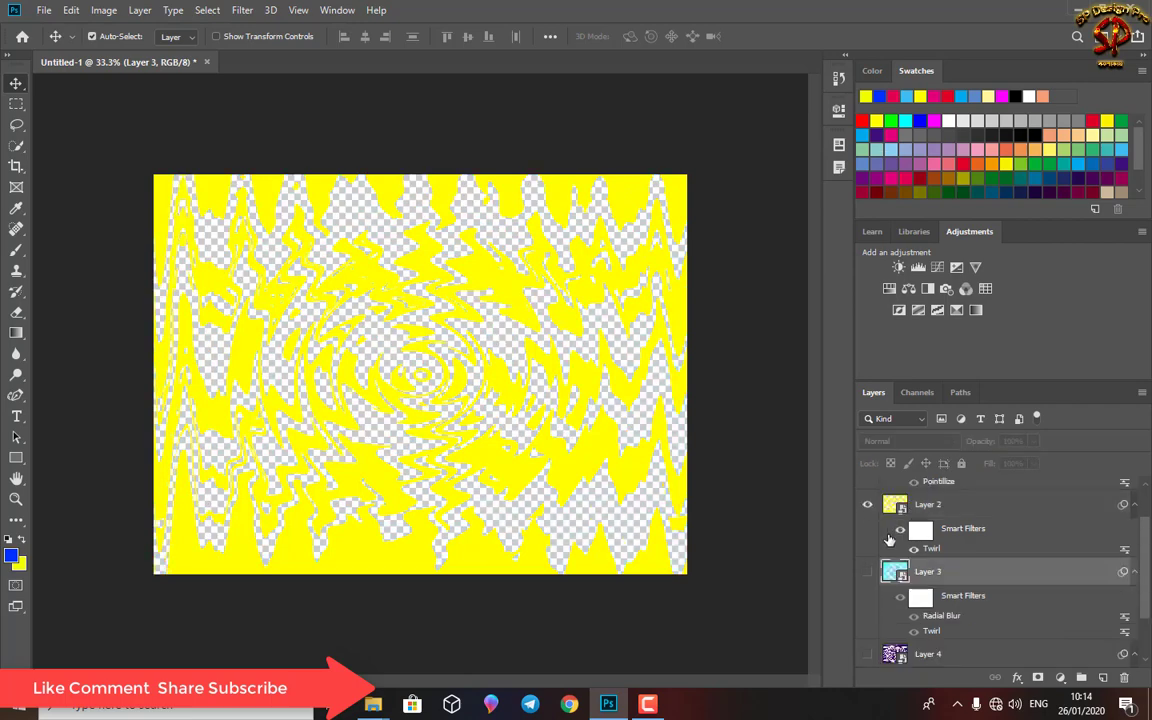
{"action": "scroll", "coordinate": [878, 573], "scroll_direction": "up", "scroll_amount": 1}
{"action": "left_click", "coordinate": [869, 557]}
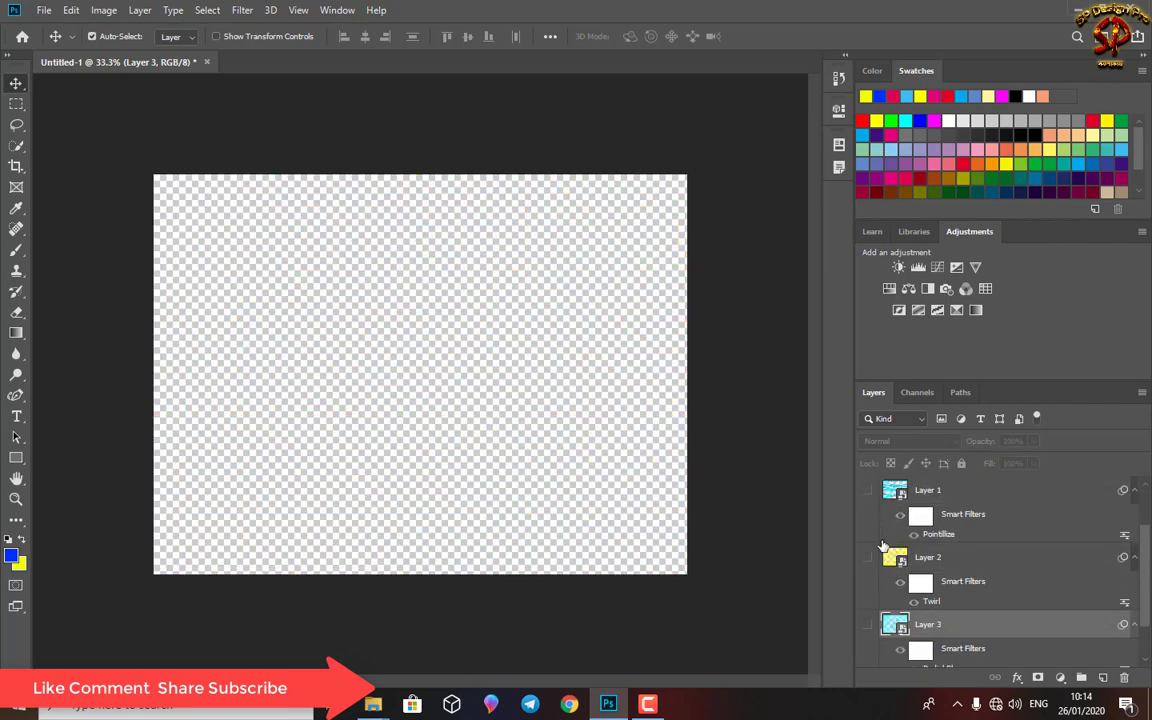
{"action": "scroll", "coordinate": [912, 620], "scroll_direction": "down", "scroll_amount": 3}
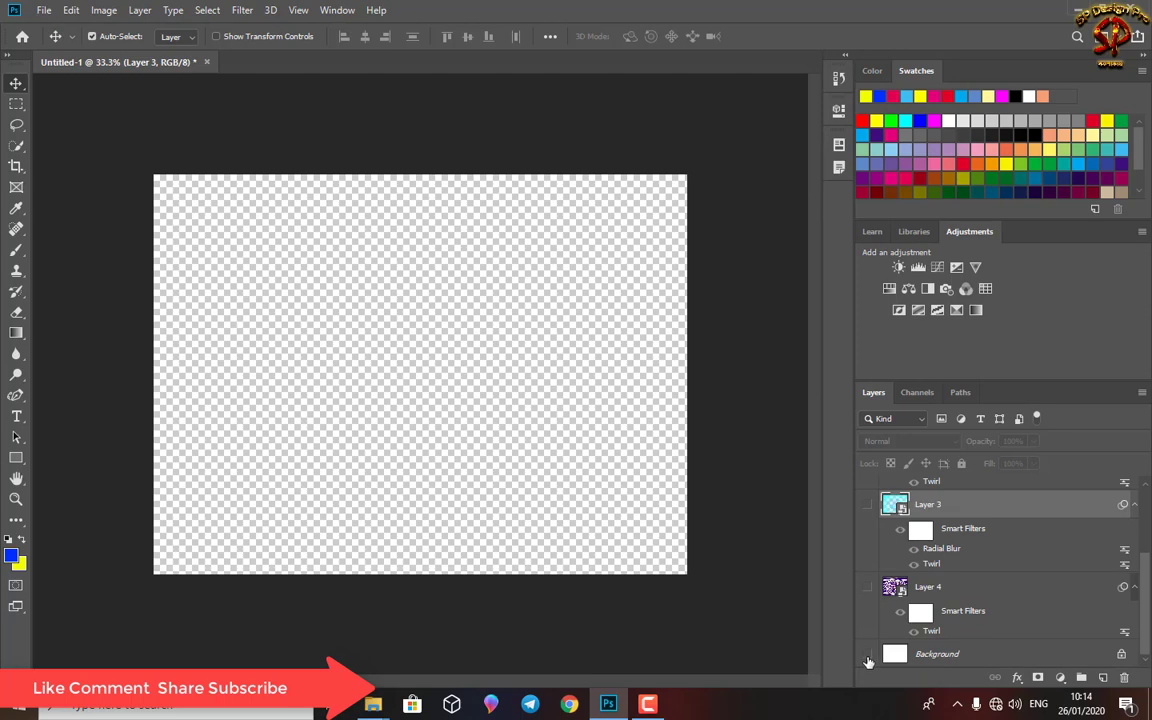
{"action": "left_click", "coordinate": [867, 656]}
{"action": "left_click", "coordinate": [955, 655]}
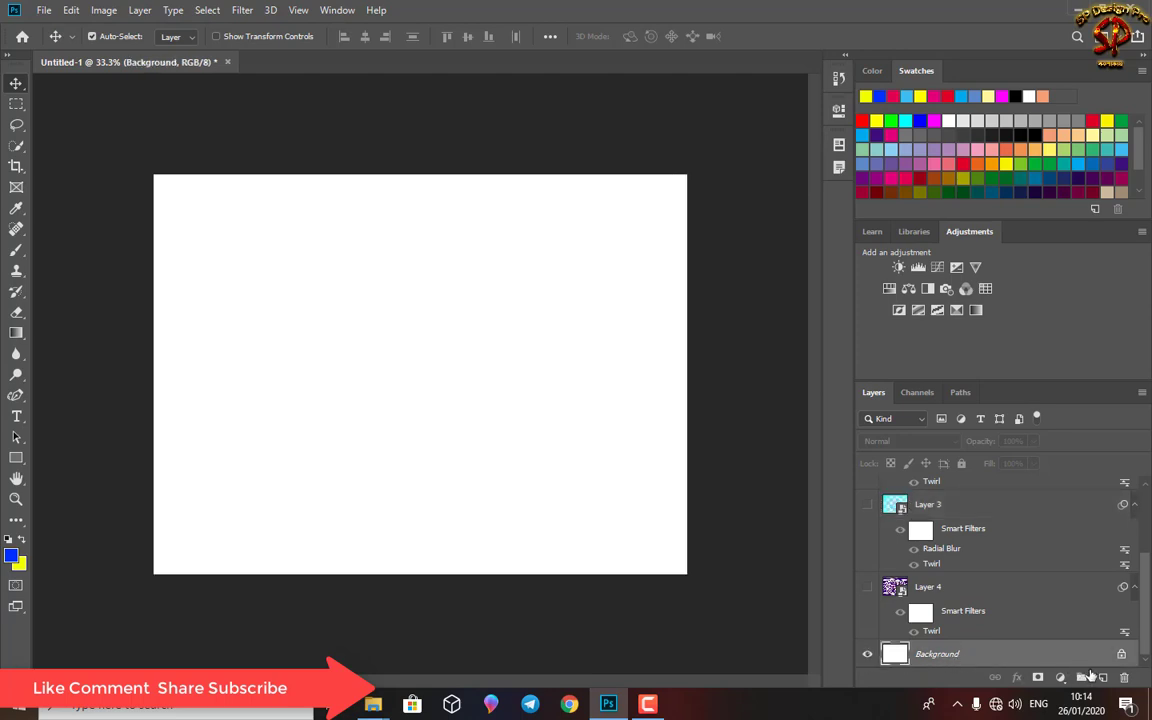
{"action": "left_click", "coordinate": [1100, 677]}
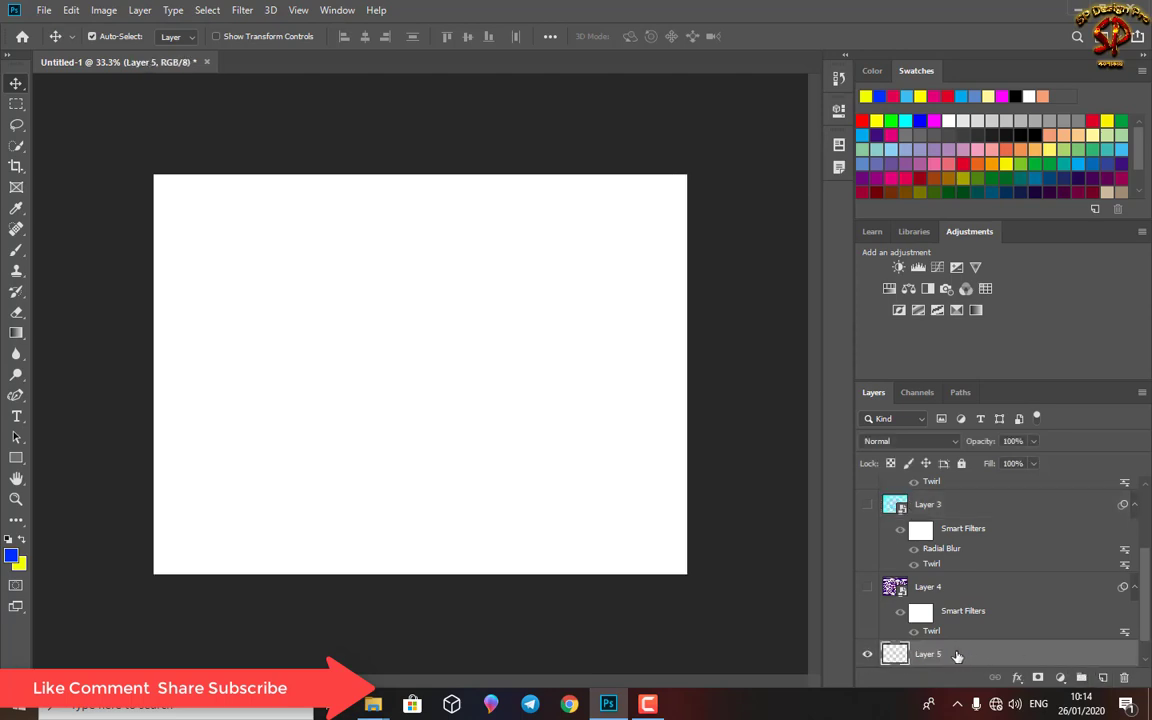
Swap colours and set the background colour to orange-red ff3c00
{"action": "left_click", "coordinate": [20, 541]}
{"action": "left_click", "coordinate": [20, 563]}
{"action": "left_click", "coordinate": [587, 342]}
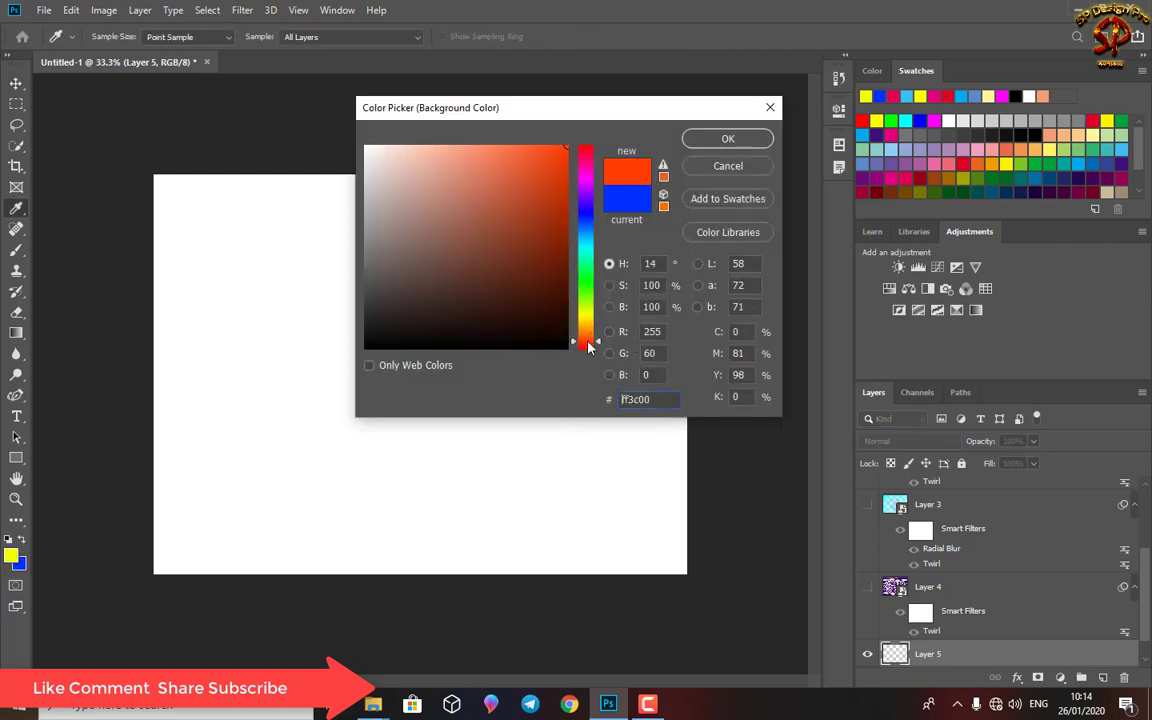
{"action": "left_click", "coordinate": [720, 140]}
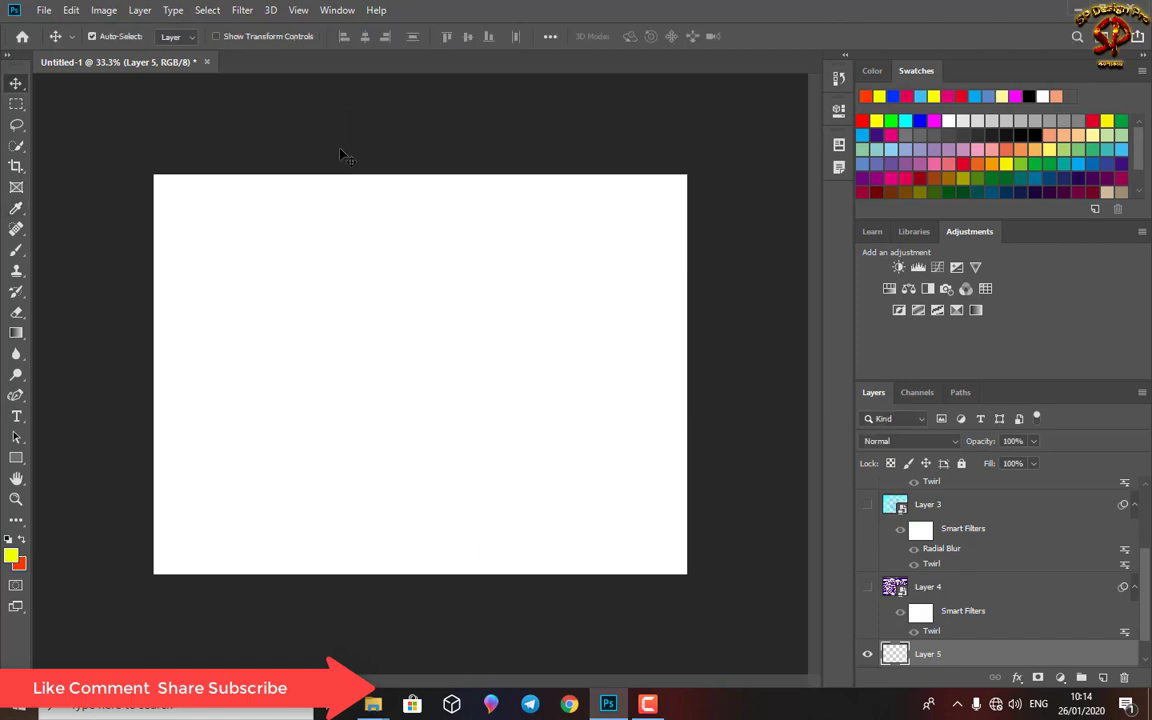
Select the whole canvas and fill Layer 5 with the orange-red background colour
{"action": "left_click", "coordinate": [207, 10]}
{"action": "left_click", "coordinate": [206, 26]}
{"action": "key", "text": "ctrl+BackSpace"}
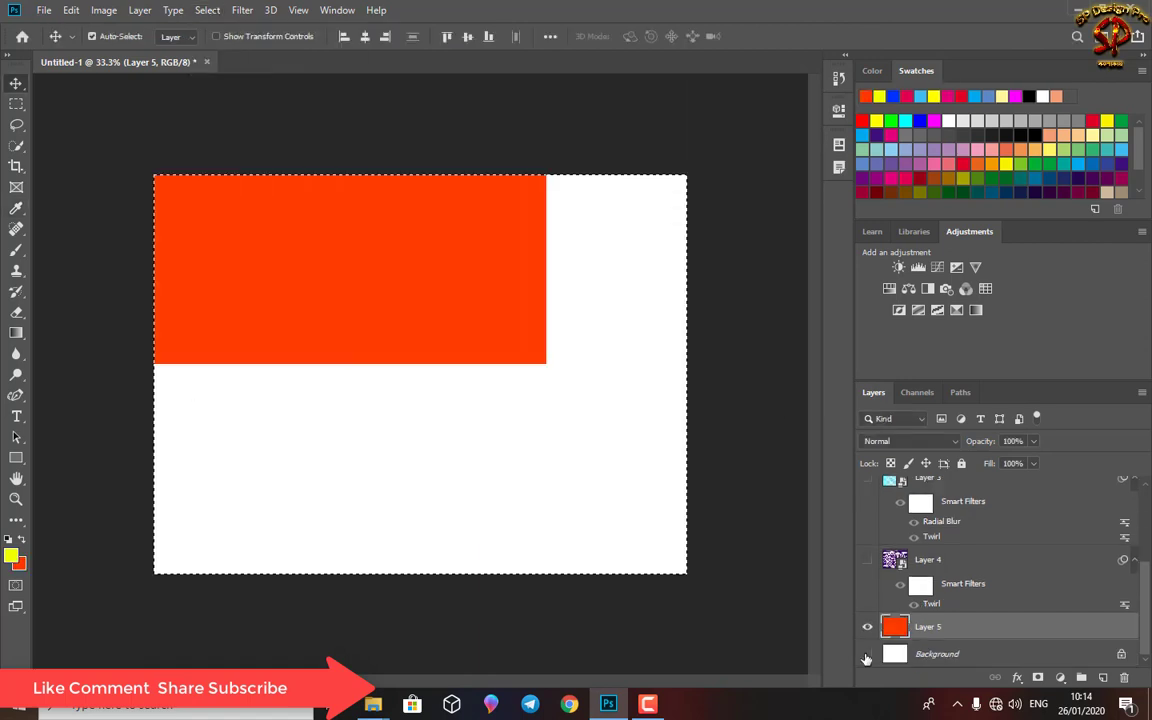
Show Layers 4 and 3, move Layer 3 beneath Layer 4, and deselect
{"action": "left_click", "coordinate": [867, 560]}
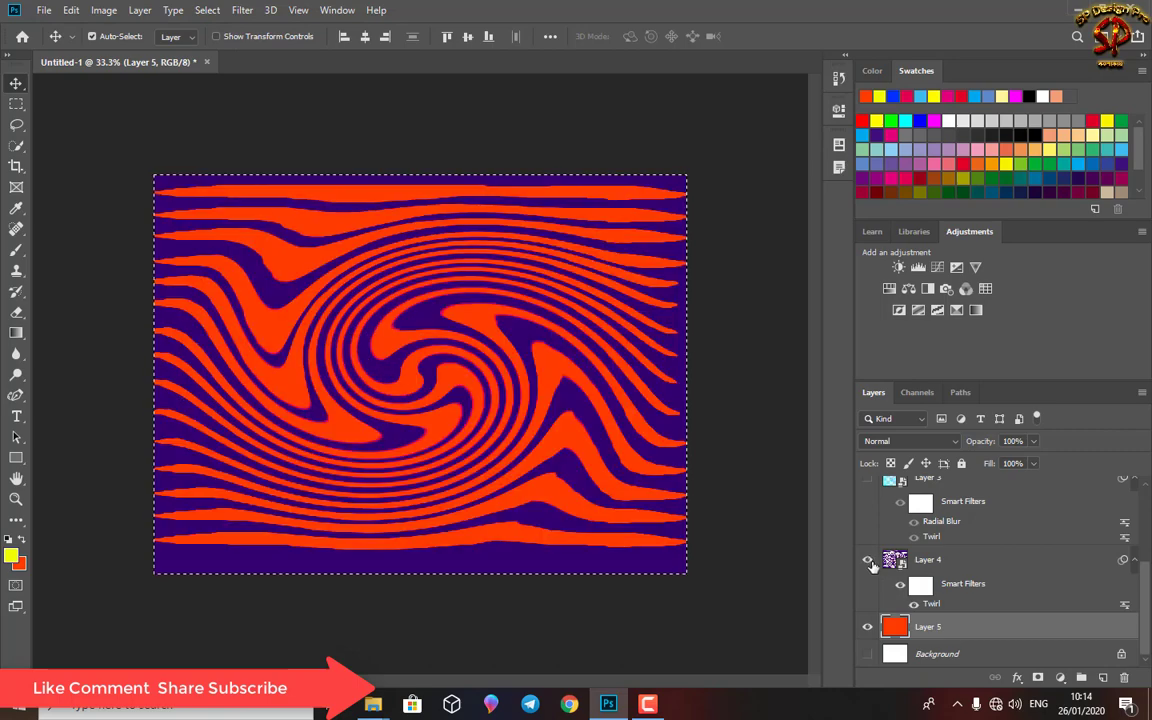
{"action": "scroll", "coordinate": [872, 560], "scroll_direction": "up", "scroll_amount": 2}
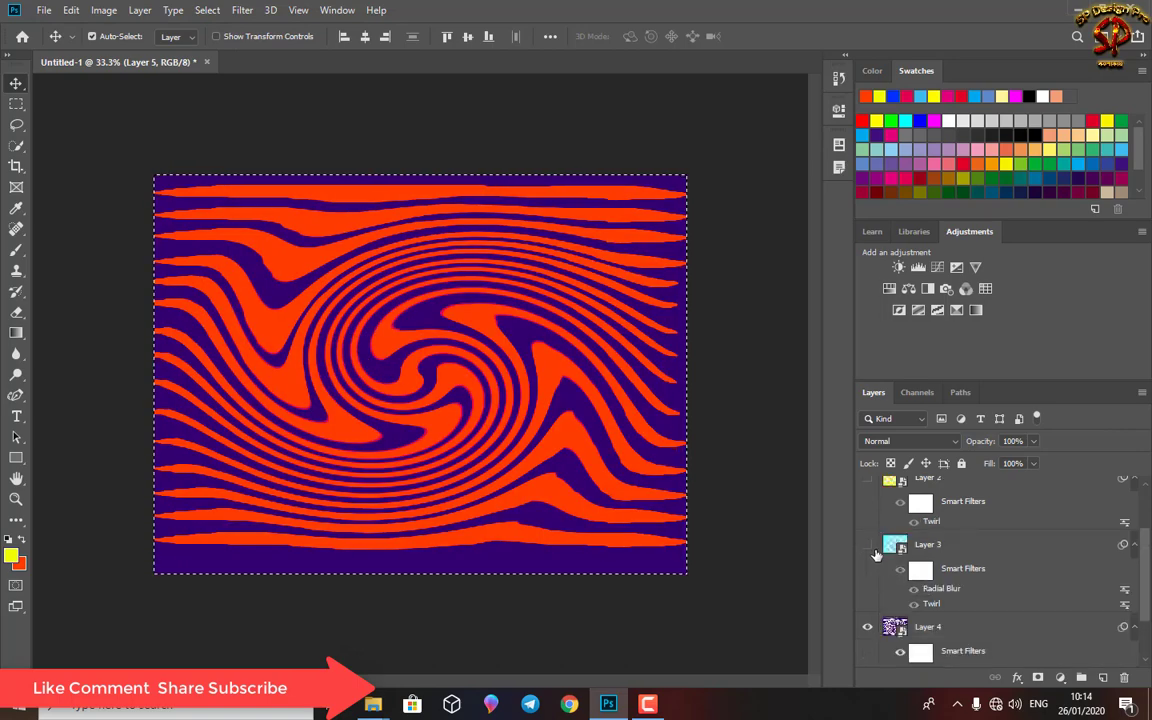
{"action": "left_click", "coordinate": [867, 545]}
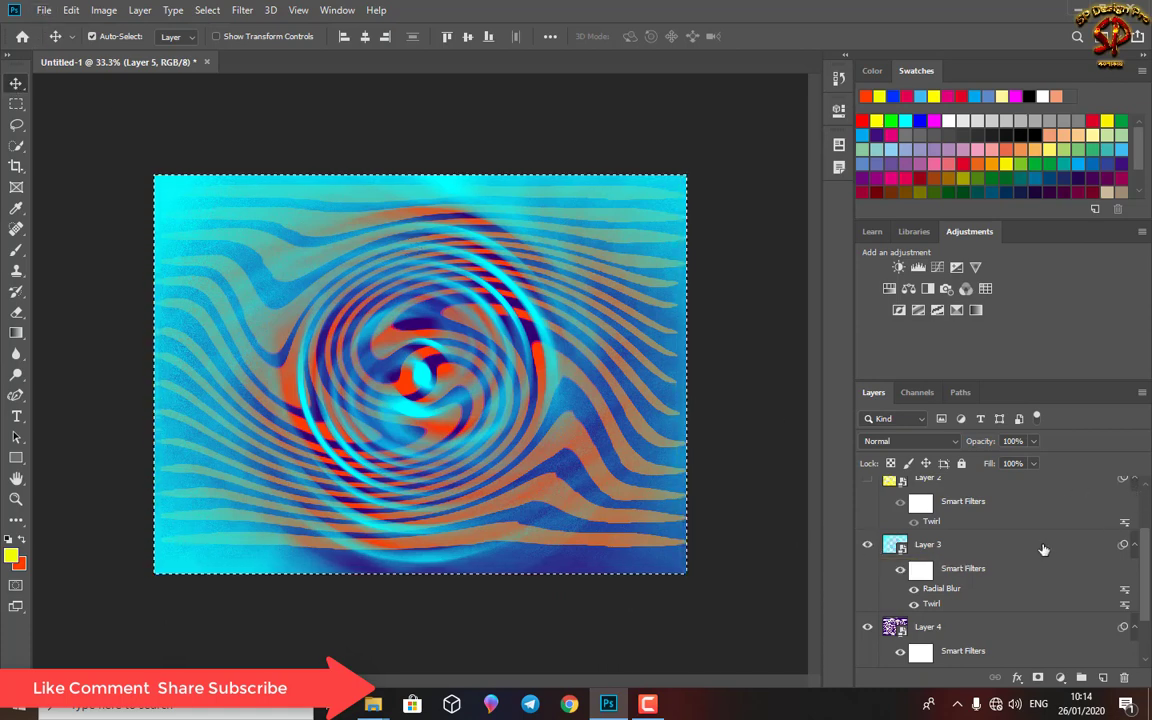
{"action": "scroll", "coordinate": [1043, 550], "scroll_direction": "down", "scroll_amount": 2}
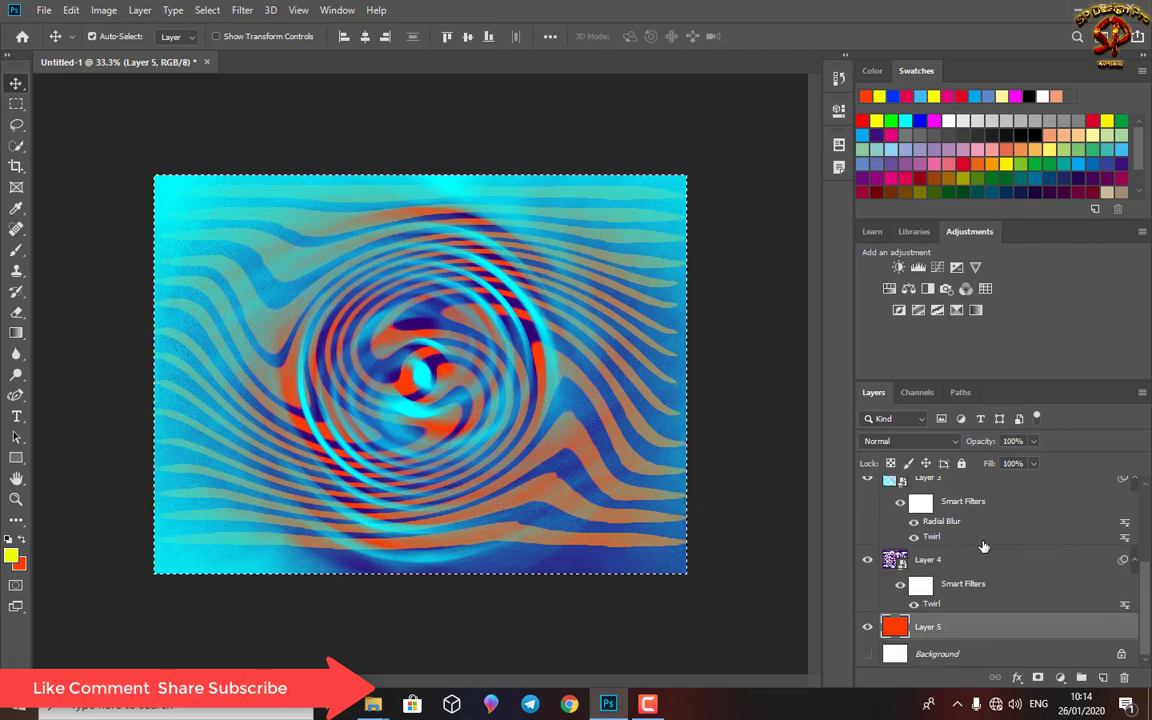
{"action": "scroll", "coordinate": [965, 541], "scroll_direction": "up", "scroll_amount": 2}
{"action": "mouse_move", "coordinate": [887, 545]}
{"action": "left_mouse_down"}
{"action": "mouse_move", "coordinate": [894, 627]}
{"action": "mouse_move", "coordinate": [899, 617]}
{"action": "left_mouse_up"}
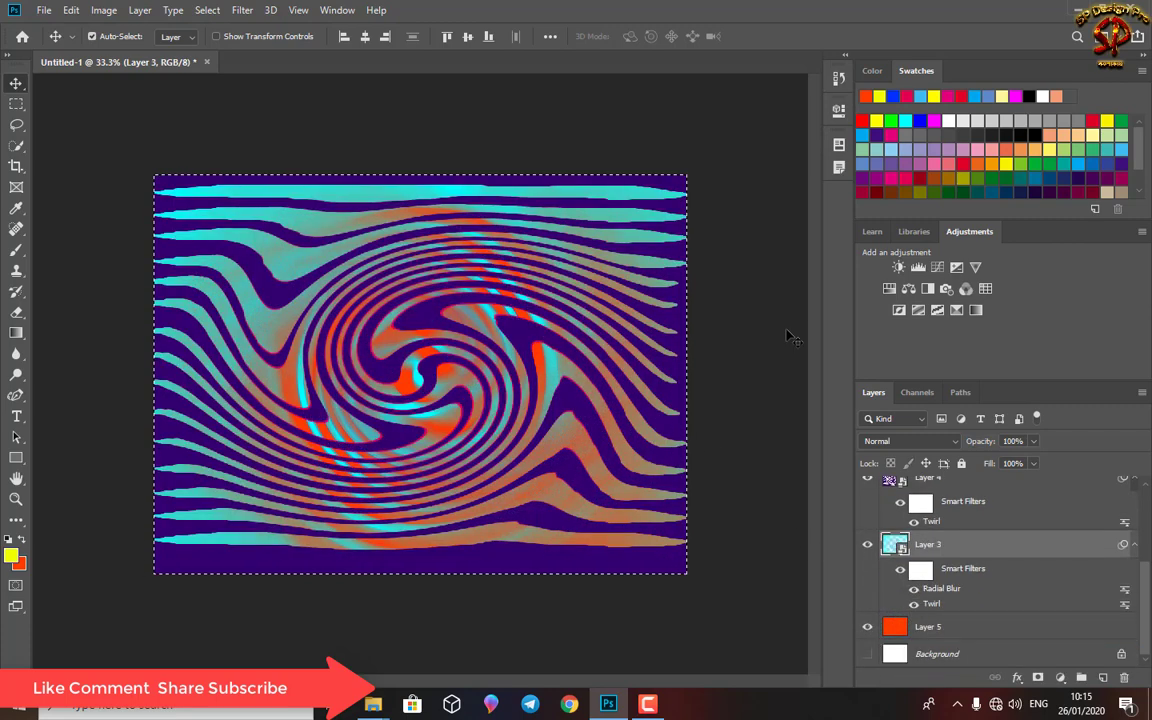
{"action": "key", "text": "ctrl+d"}
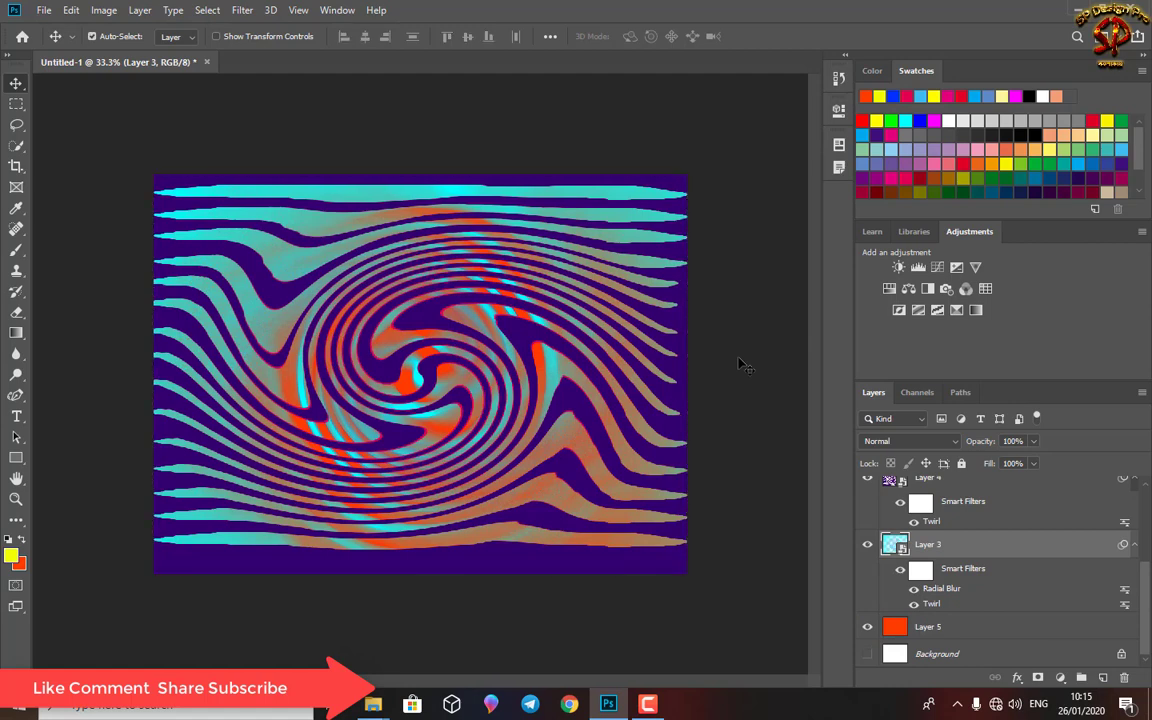
Save the orange-red-backed swirl as the PNG 'SP নকশাকার 4'
{"action": "left_click", "coordinate": [55, 12]}
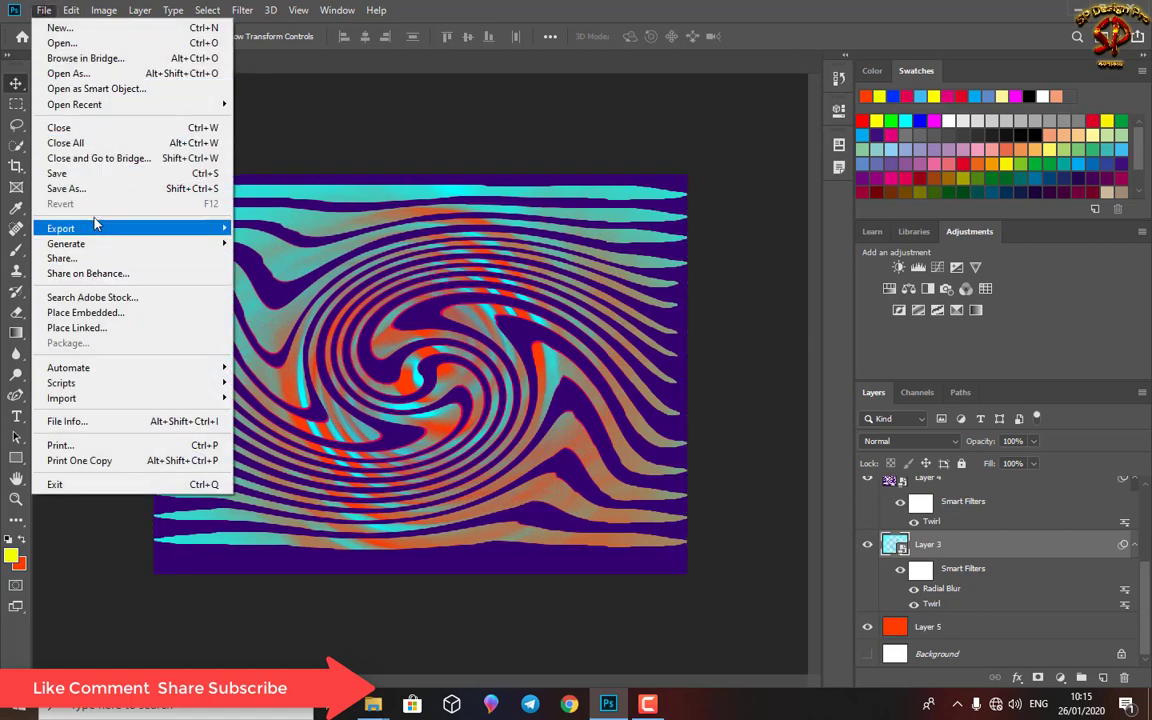
{"action": "left_click", "coordinate": [90, 189]}
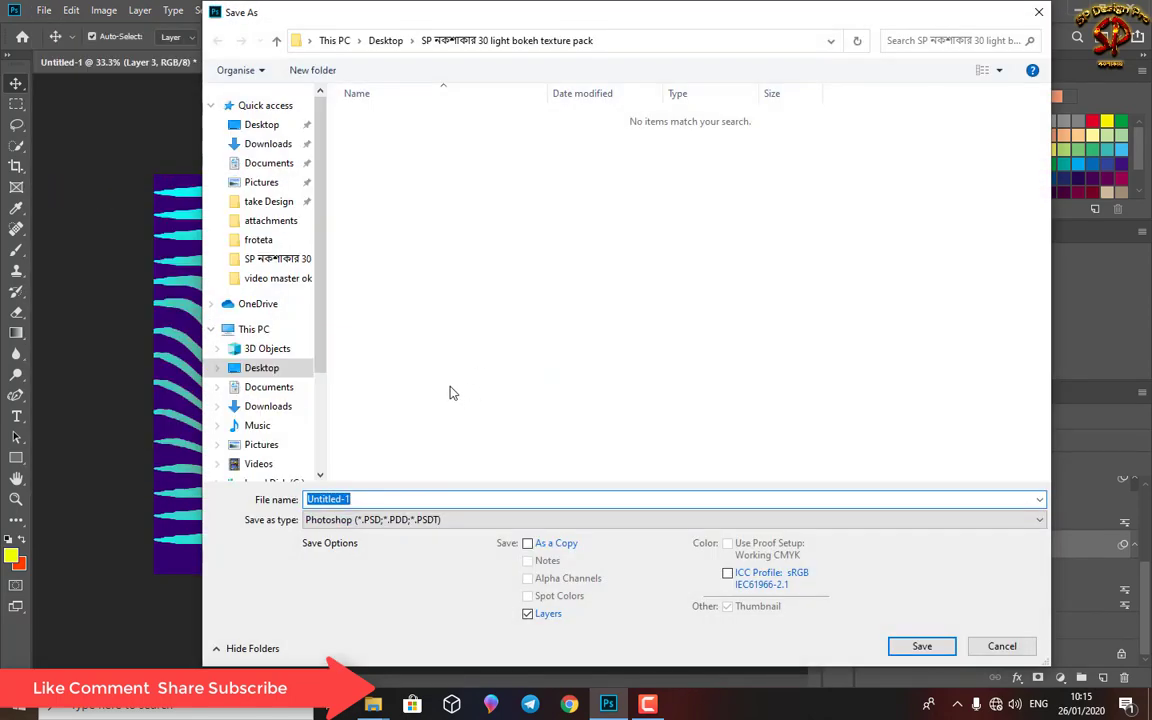
{"action": "left_click", "coordinate": [363, 519]}
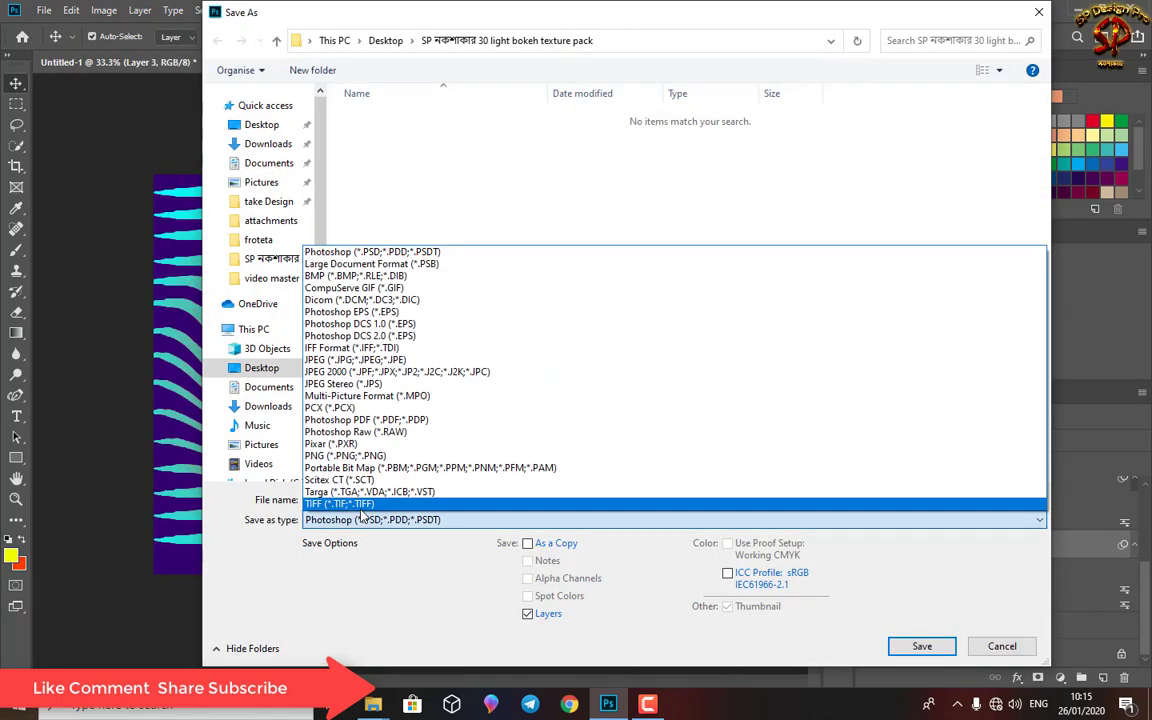
{"action": "left_click", "coordinate": [375, 455]}
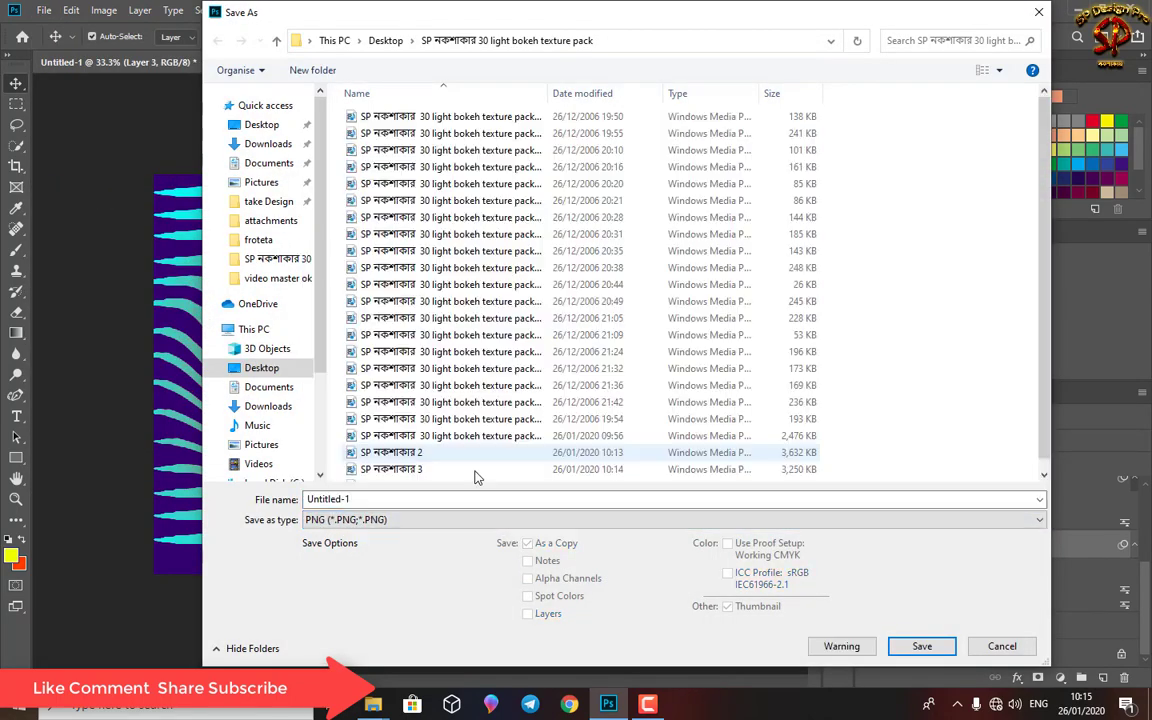
{"action": "left_click", "coordinate": [400, 470]}
{"action": "left_click", "coordinate": [383, 500]}
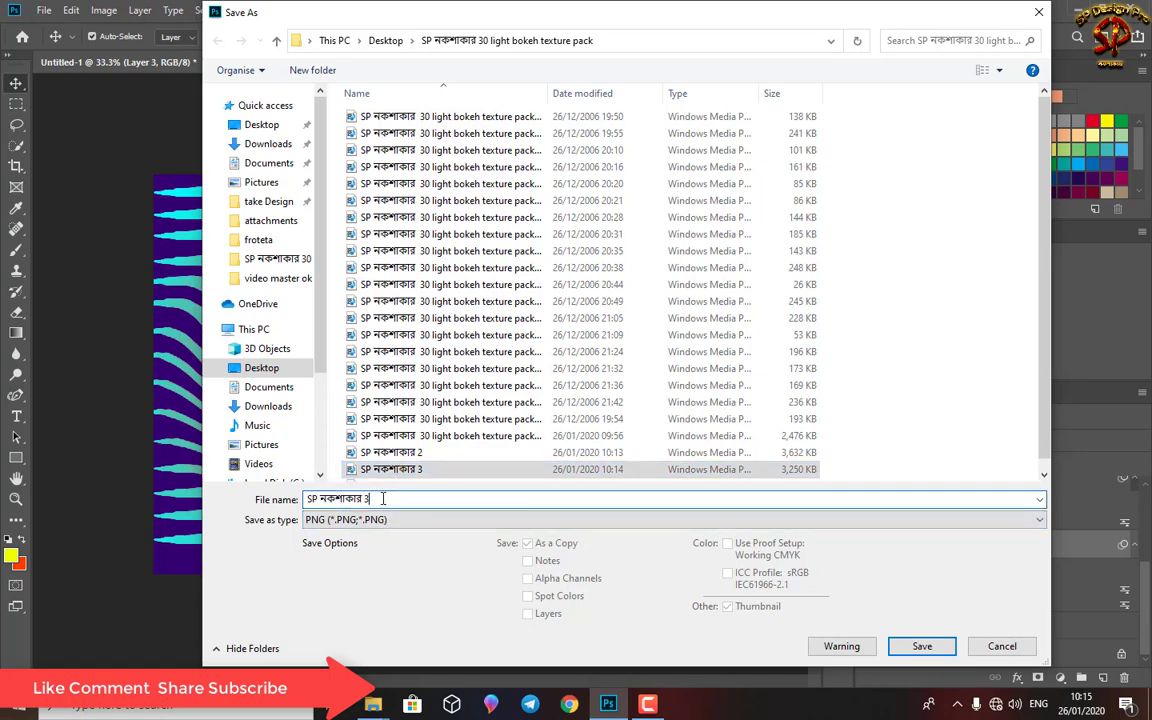
{"action": "key", "text": "BackSpace"}
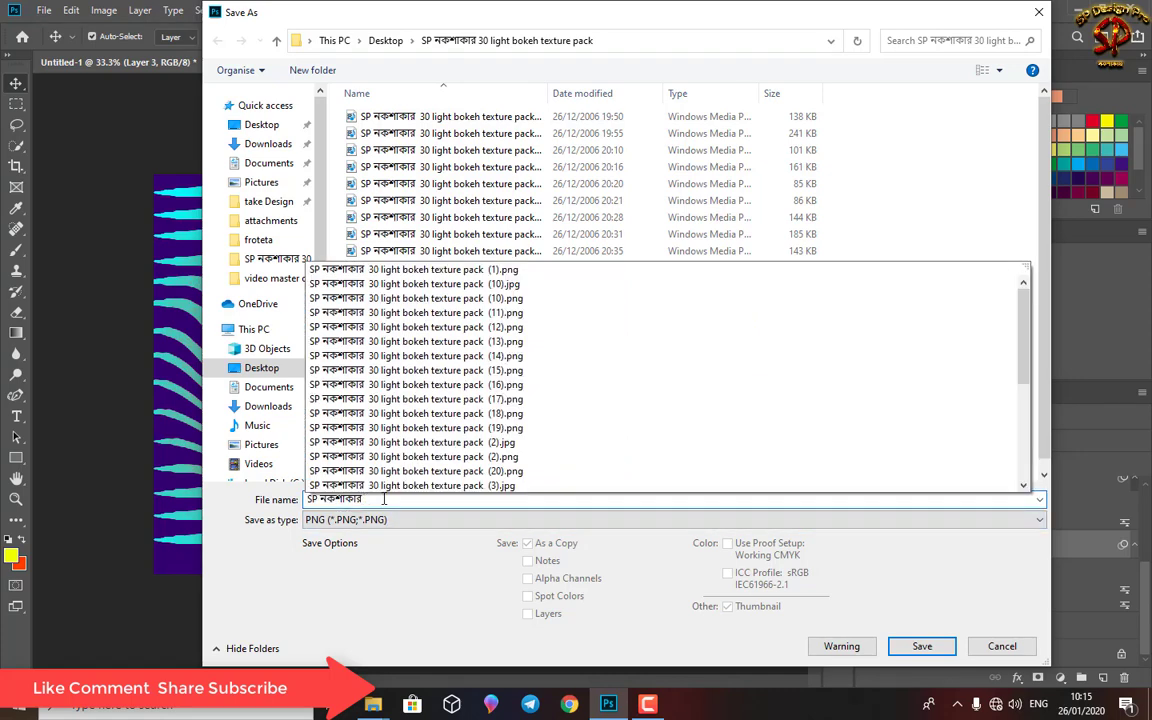
{"action": "type", "text": " 4"}
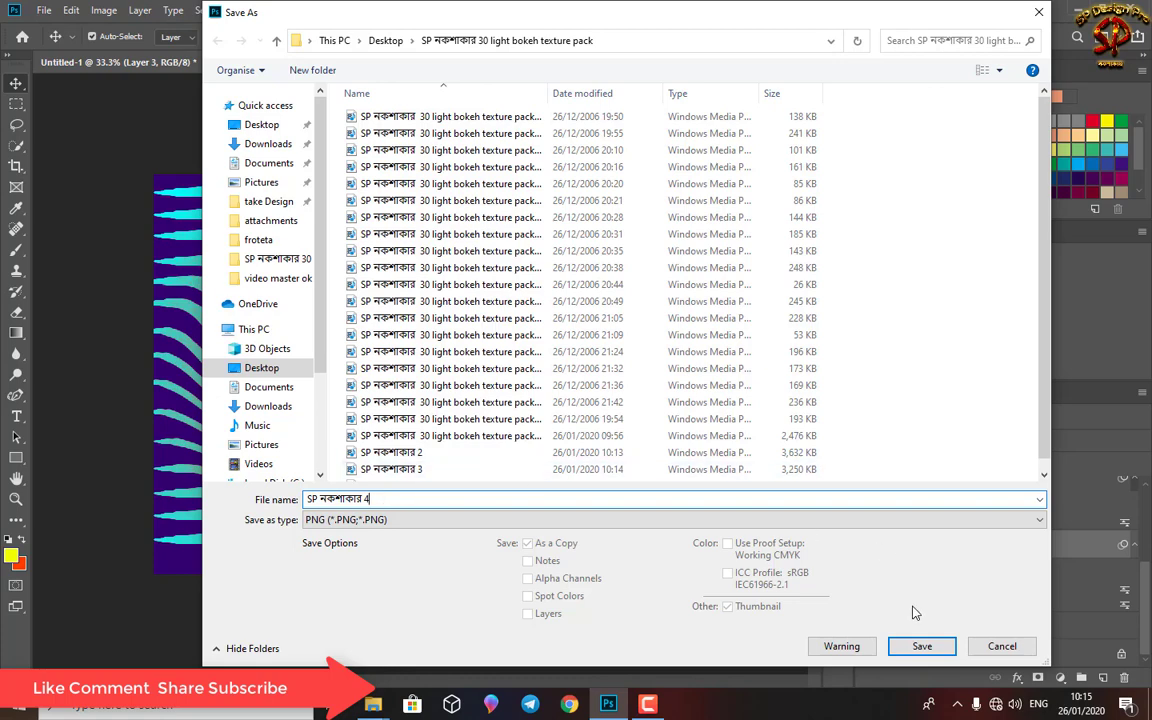
{"action": "left_click", "coordinate": [920, 646]}
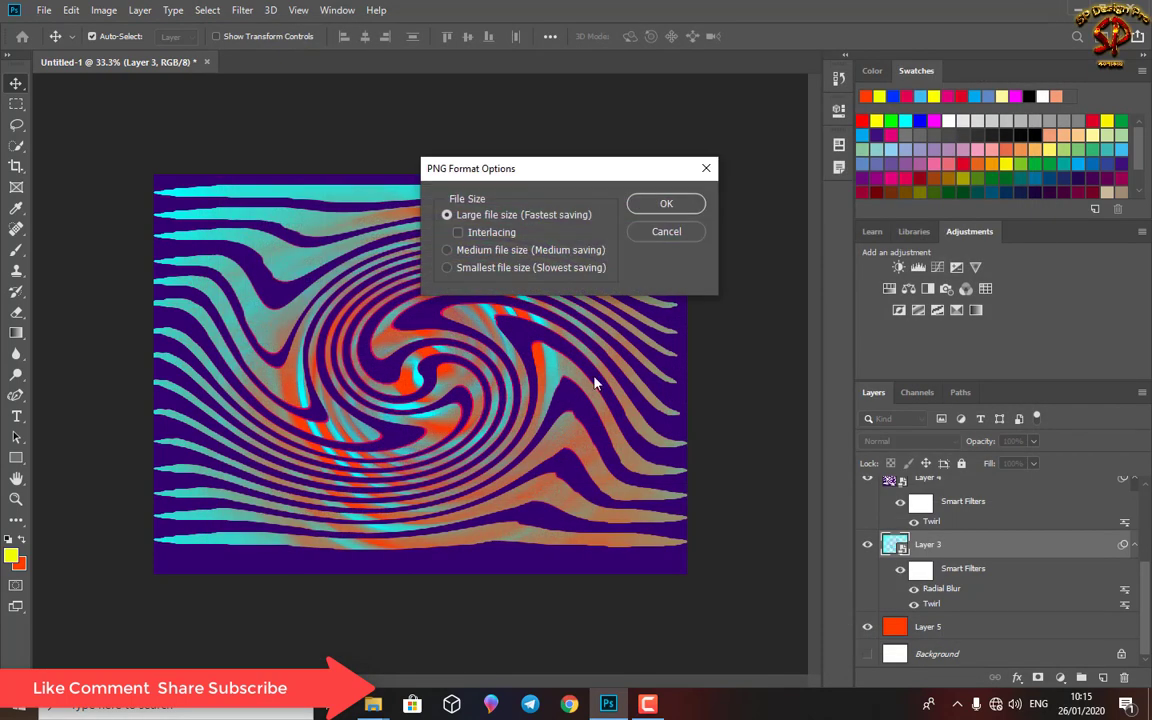
{"action": "left_click", "coordinate": [667, 204]}
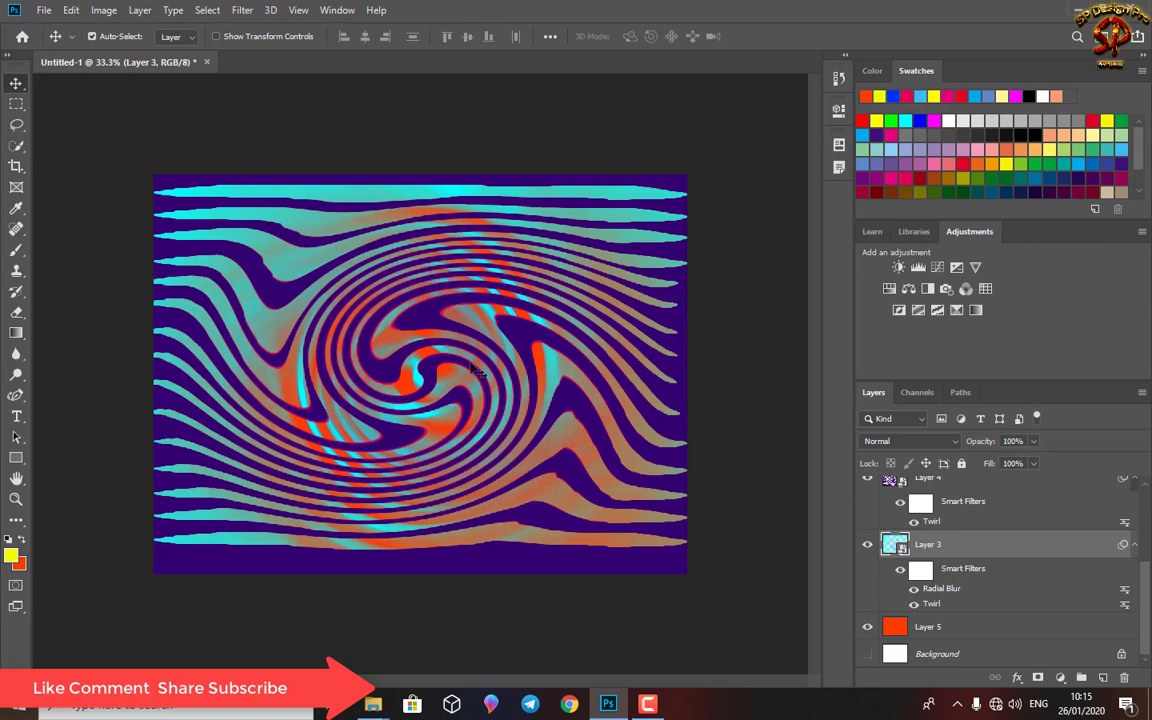
Show Layer 2's yellow jagged pattern over the swirl
{"action": "scroll", "coordinate": [967, 622], "scroll_direction": "up", "scroll_amount": 2}
{"action": "scroll", "coordinate": [898, 612], "scroll_direction": "up", "scroll_amount": 2}
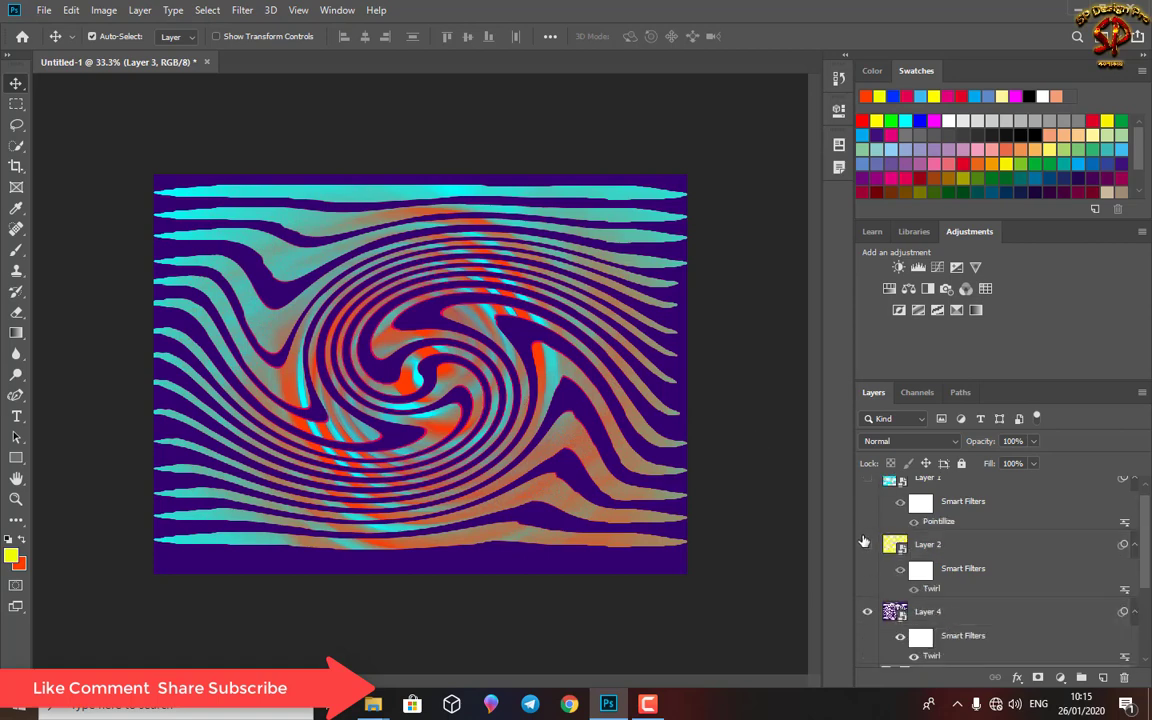
{"action": "left_click", "coordinate": [867, 544]}
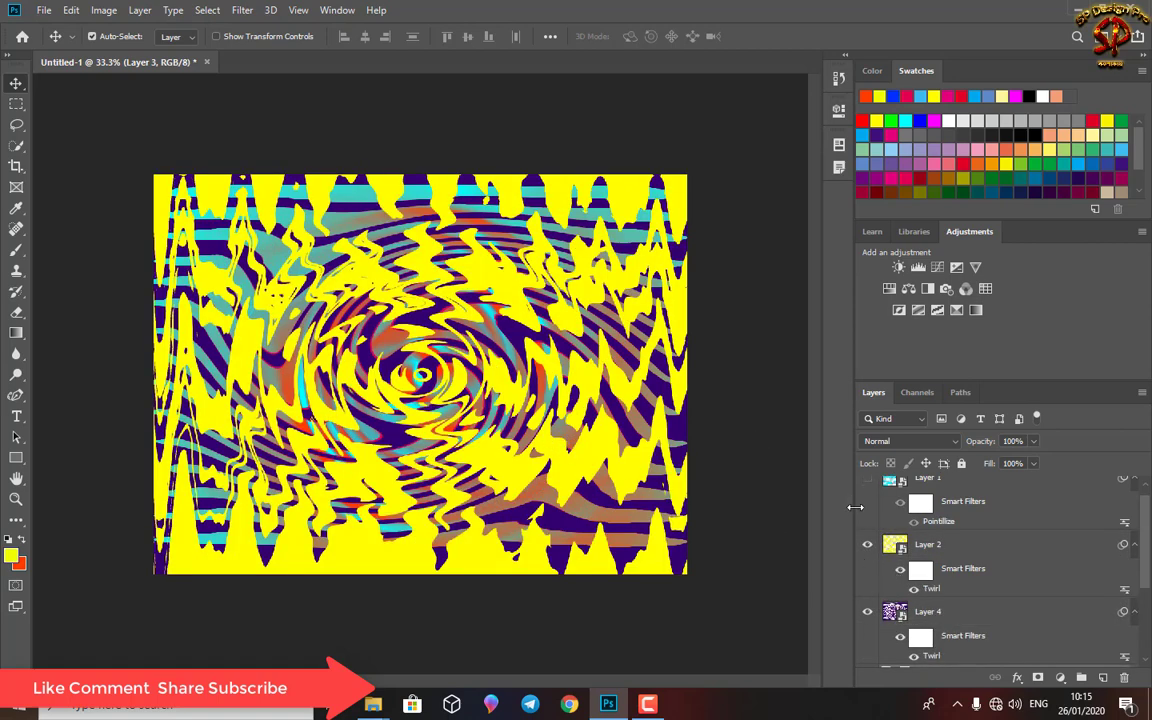
Save the yellow-zigzag variant as a PNG, editing the number in the SP নকশাকার file name
{"action": "left_click", "coordinate": [42, 11]}
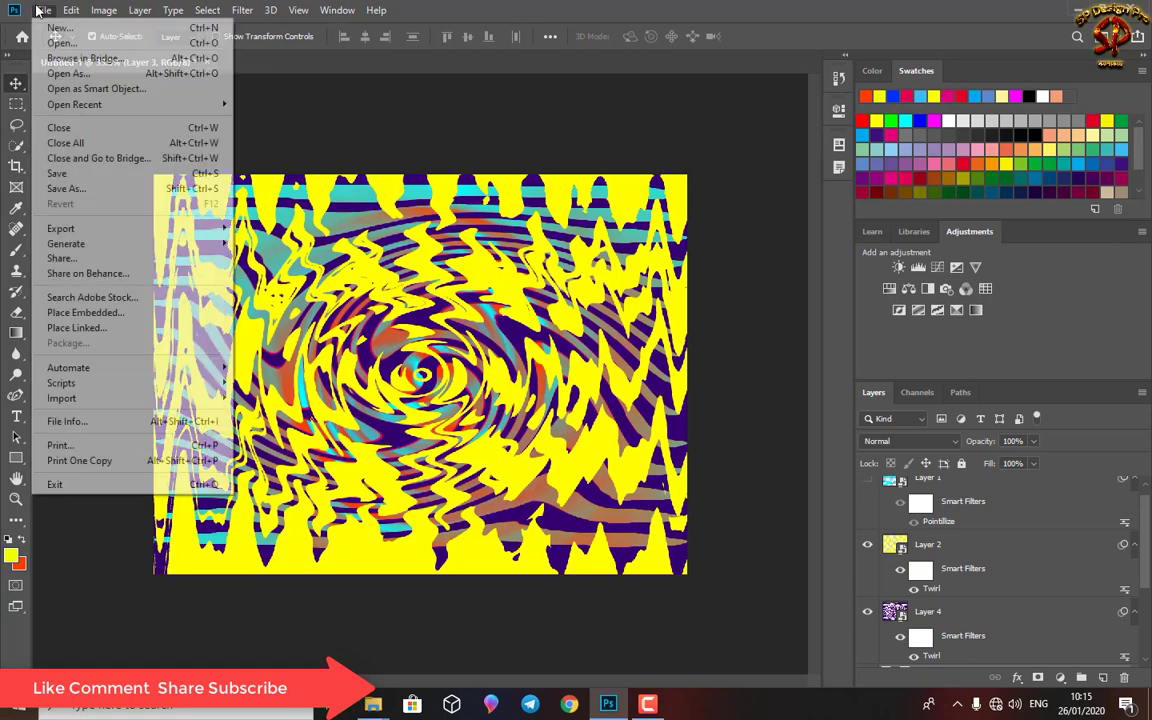
{"action": "left_click", "coordinate": [66, 188]}
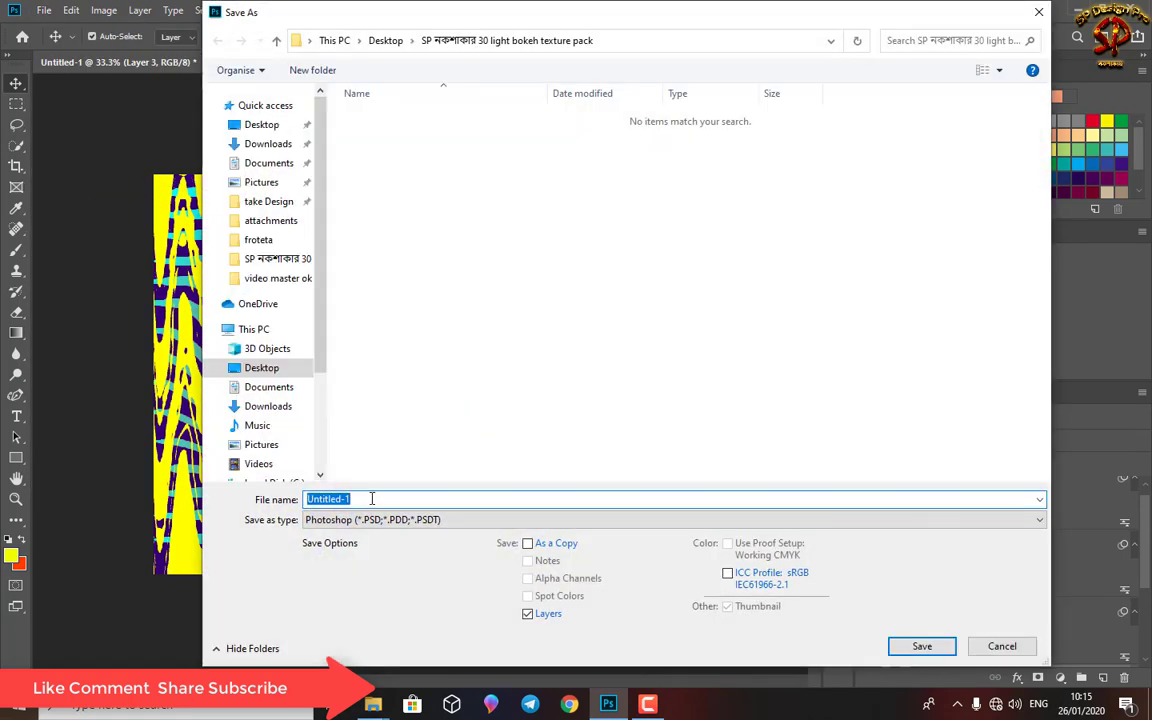
{"action": "left_click", "coordinate": [371, 519]}
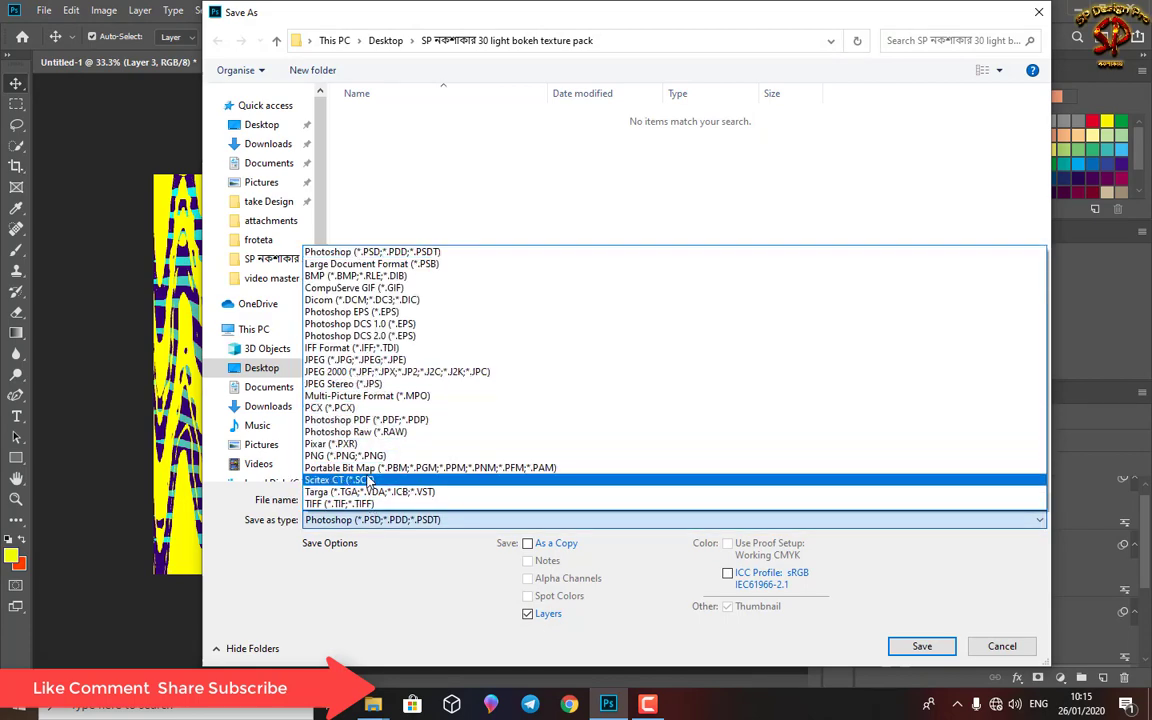
{"action": "left_click", "coordinate": [366, 458]}
{"action": "left_click", "coordinate": [395, 469]}
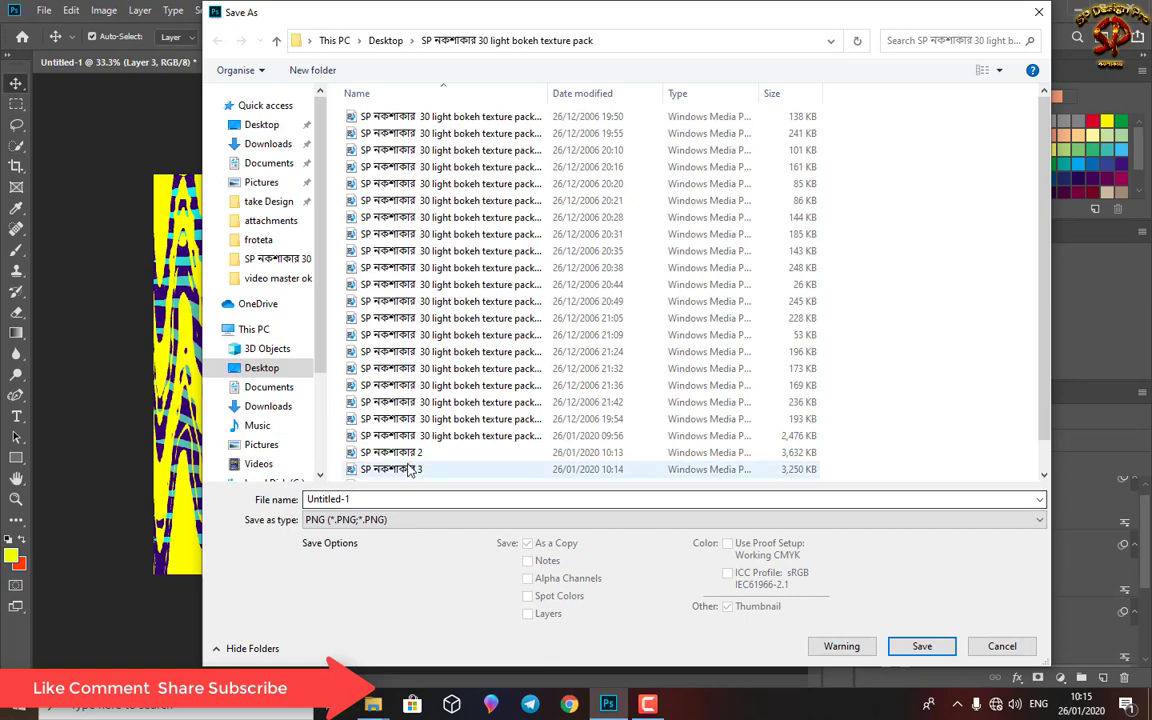
{"action": "double_click", "coordinate": [397, 498]}
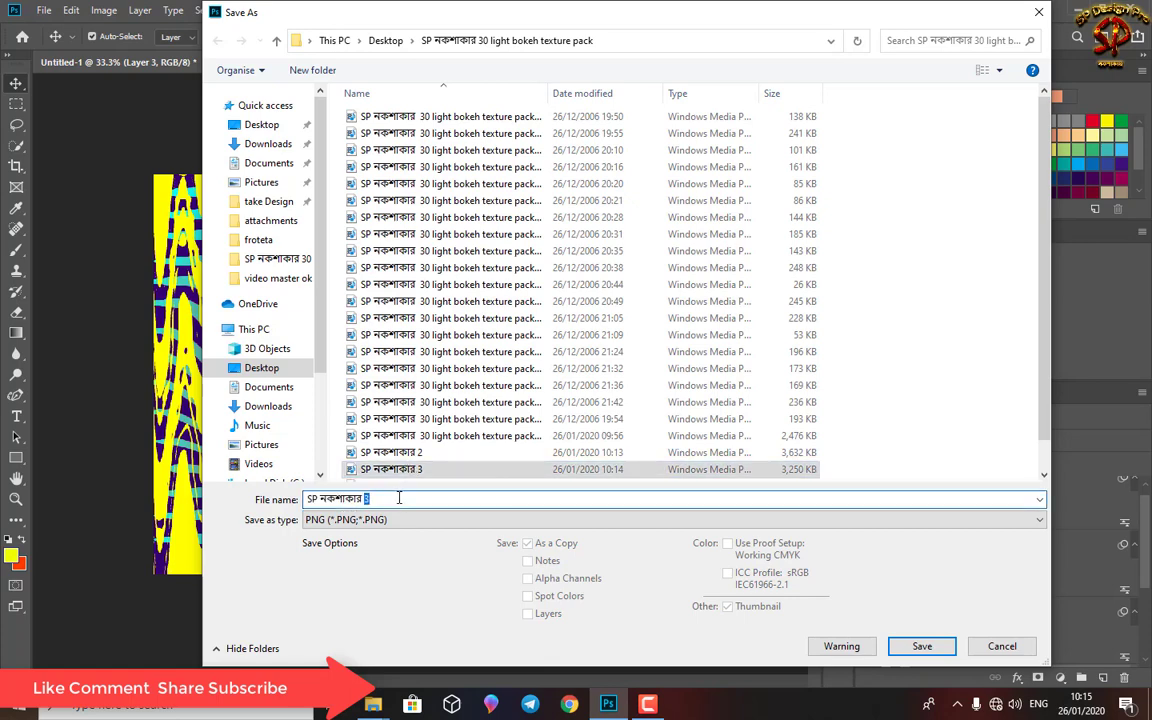
{"action": "key", "text": "BackSpace"}
{"action": "key", "text": "Return"}
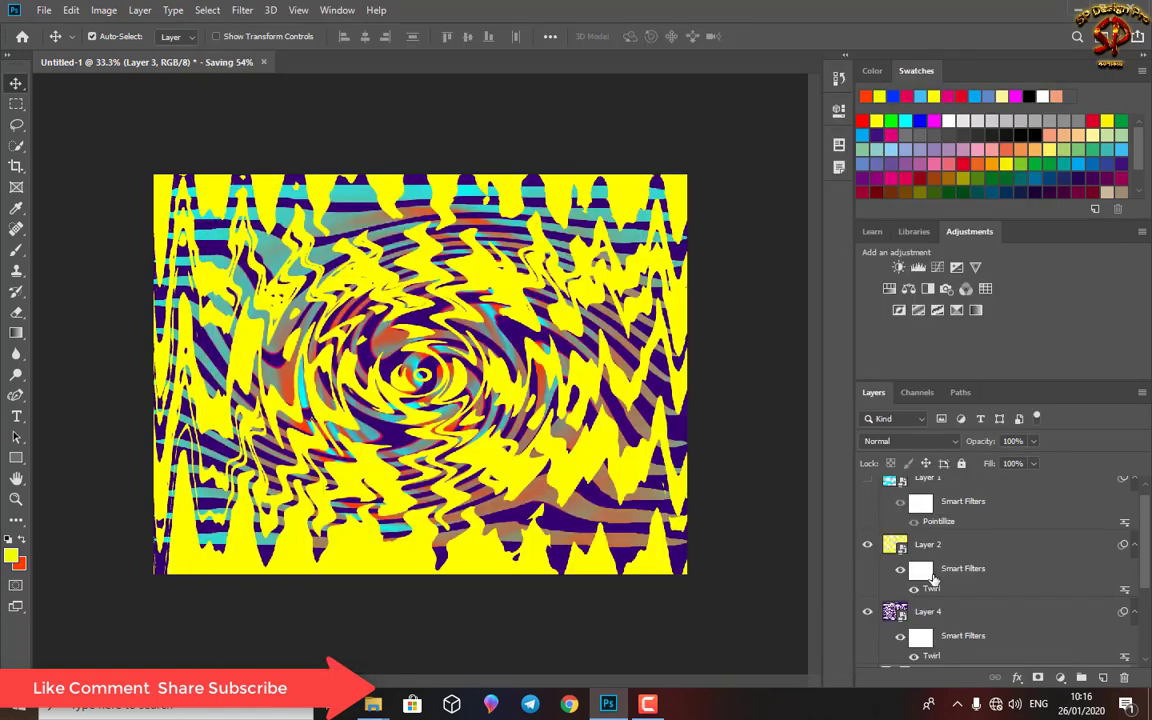
Toggle Layer 1's cyan pointillize pattern on and off to preview it
{"action": "scroll", "coordinate": [950, 587], "scroll_direction": "down", "scroll_amount": 2}
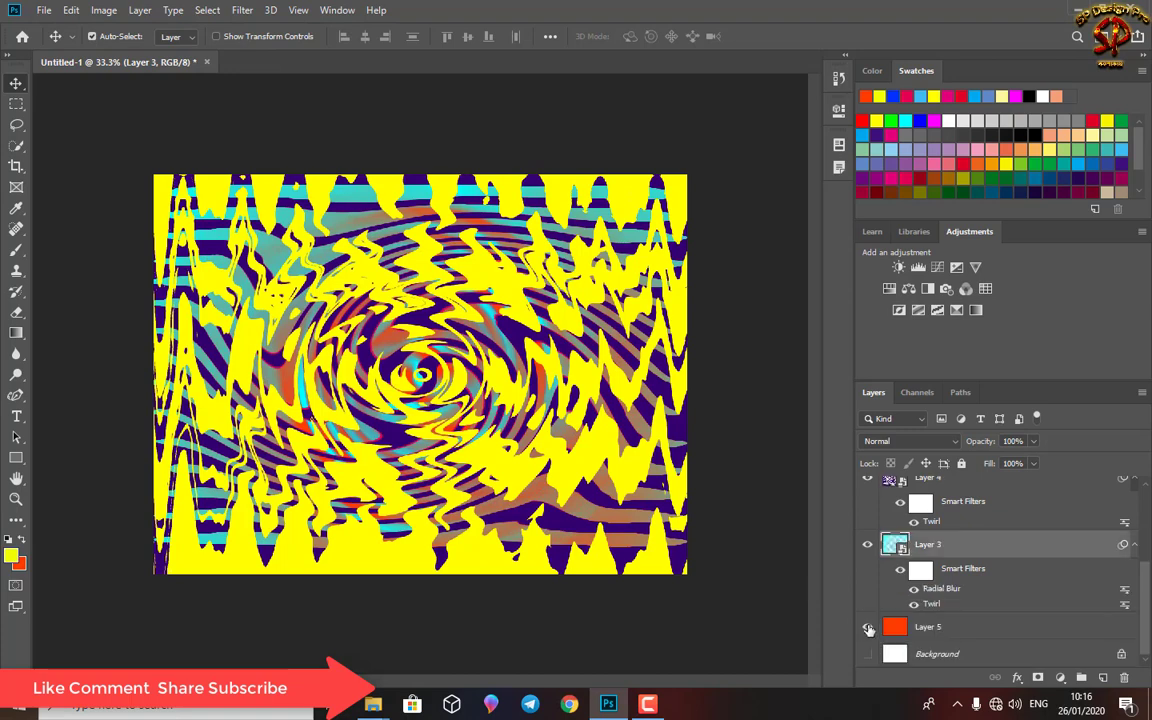
{"action": "scroll", "coordinate": [870, 627], "scroll_direction": "up", "scroll_amount": 4}
{"action": "left_click", "coordinate": [869, 492]}
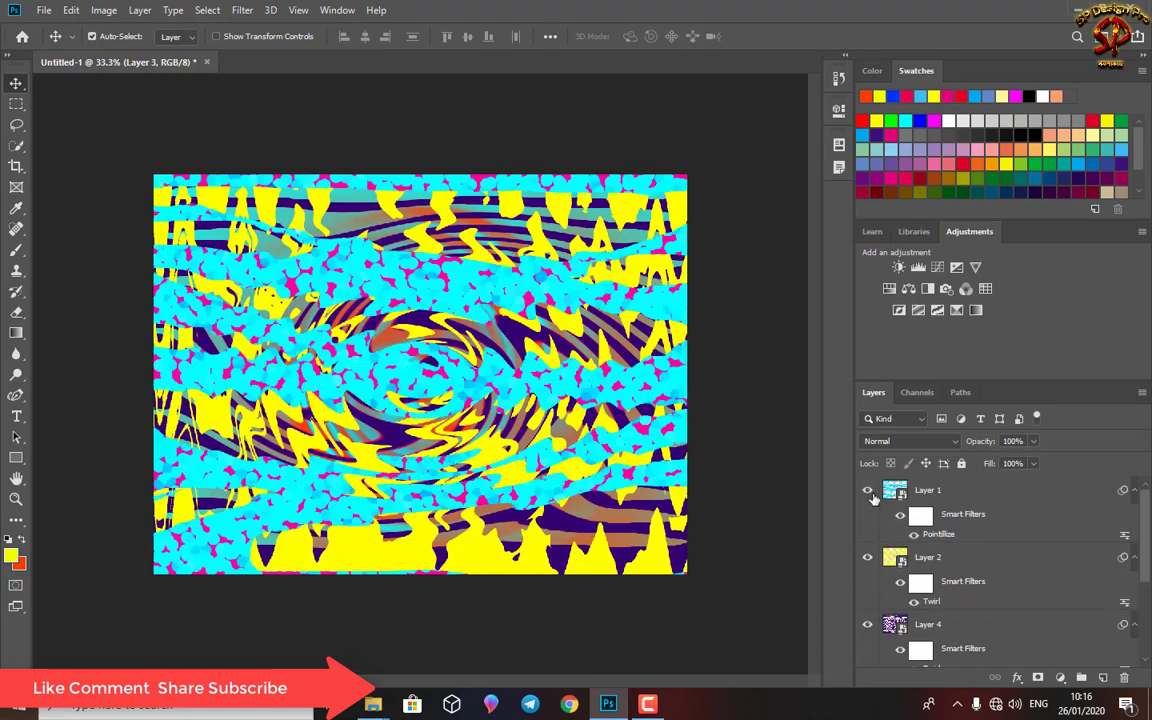
{"action": "left_click", "coordinate": [869, 492]}
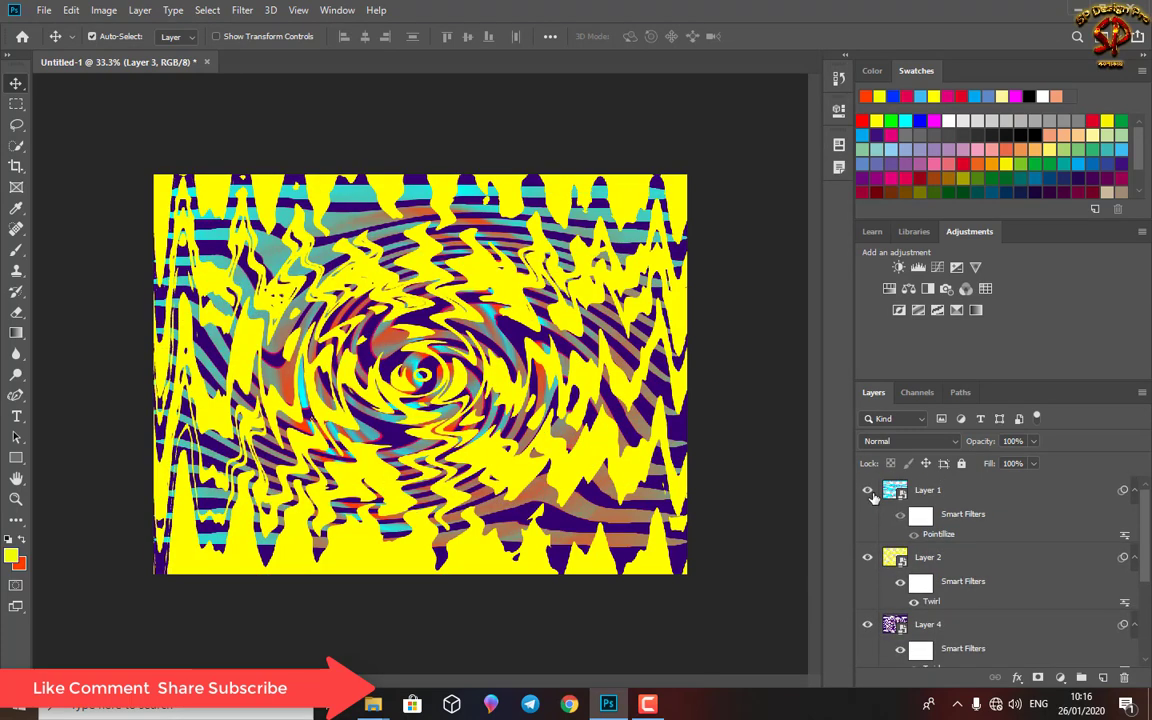
{"action": "left_click", "coordinate": [869, 492]}
{"action": "left_click", "coordinate": [869, 492]}
Close the Untitled-1 document without saving, leaving an empty workspace
{"action": "left_click", "coordinate": [207, 63]}
{"action": "left_click", "coordinate": [570, 266]}
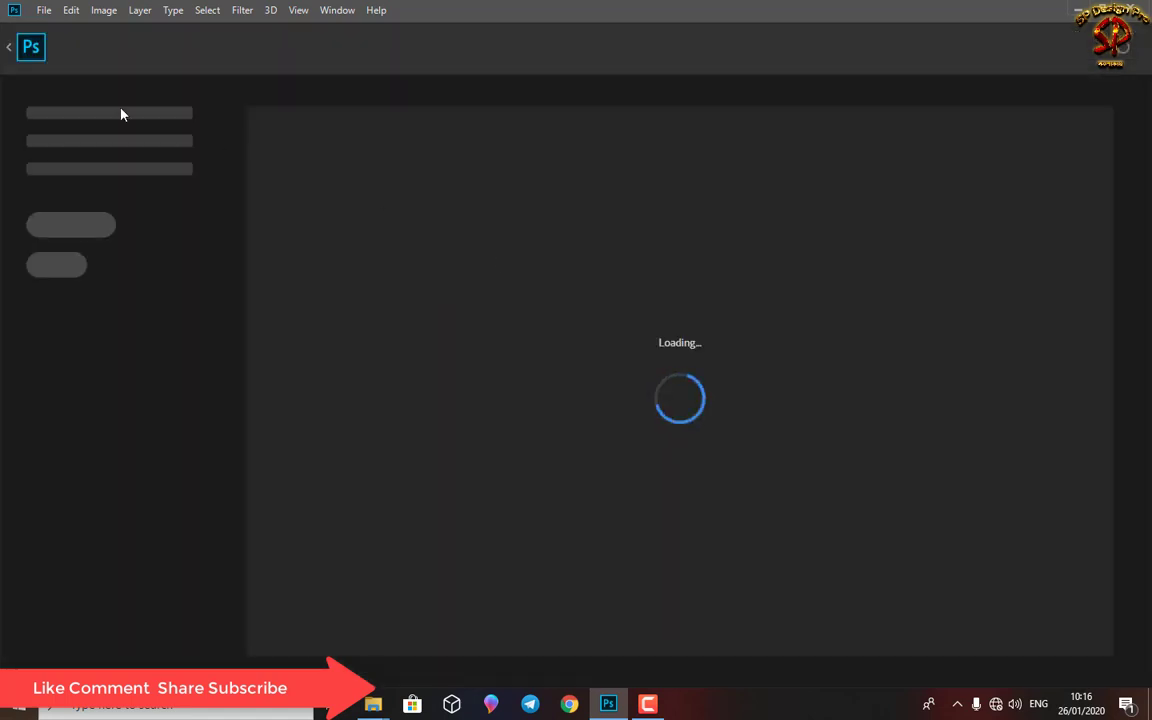
{"action": "left_click", "coordinate": [33, 50]}
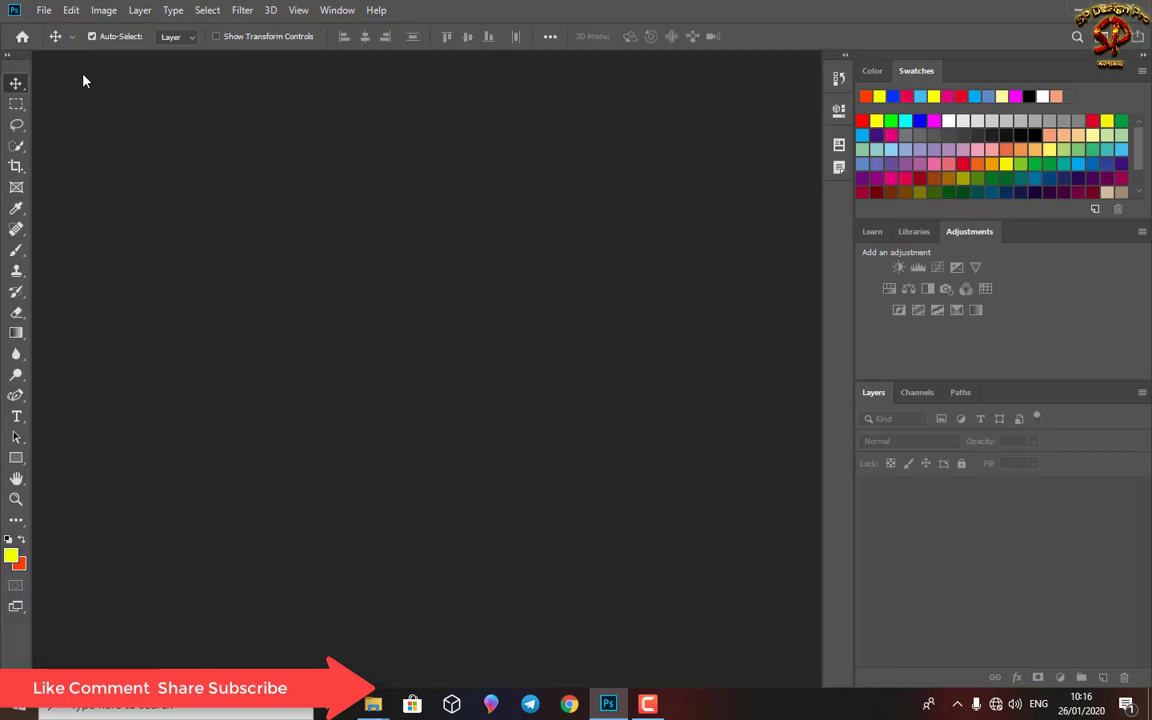
Open IMG-0790 from the attachments folder and zoom to inspect the cut-out edges
{"action": "left_click", "coordinate": [42, 11]}
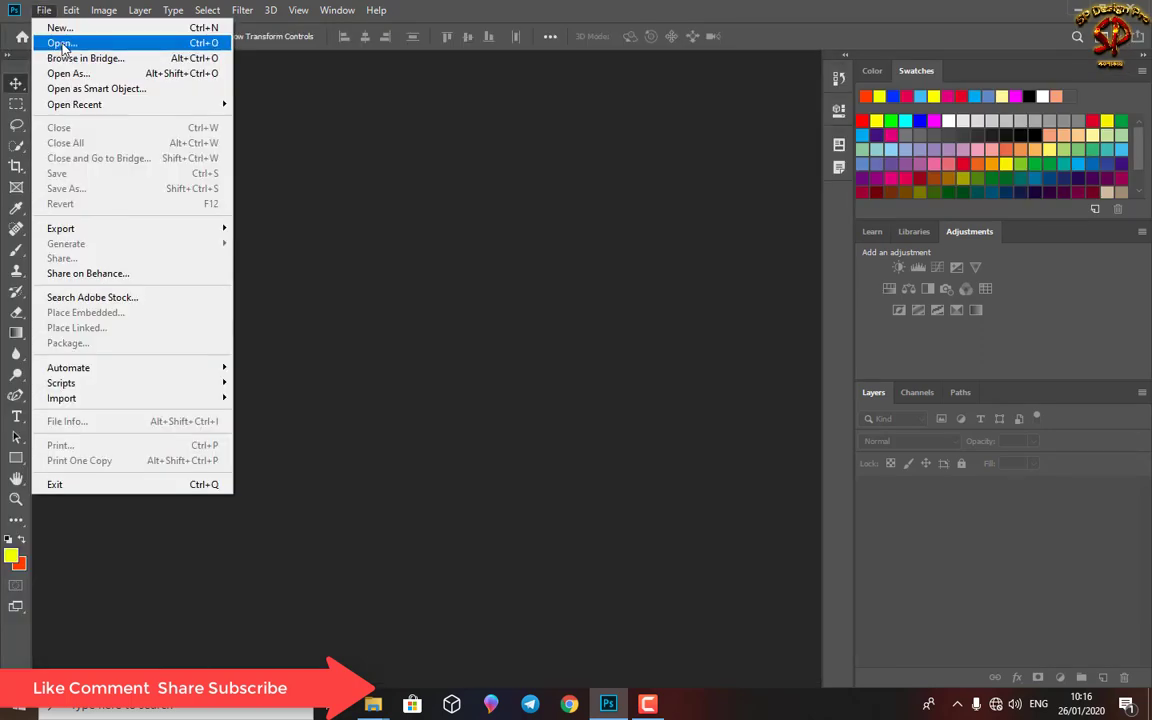
{"action": "left_click", "coordinate": [62, 45]}
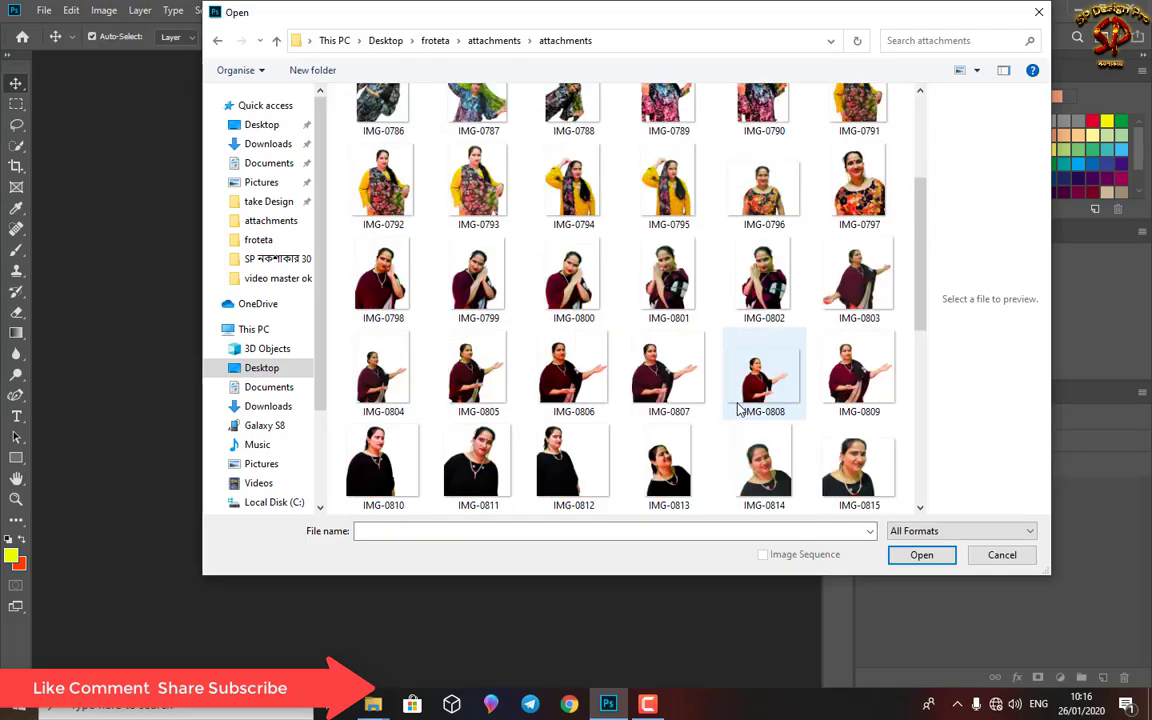
{"action": "scroll", "coordinate": [740, 410], "scroll_direction": "down", "scroll_amount": 5}
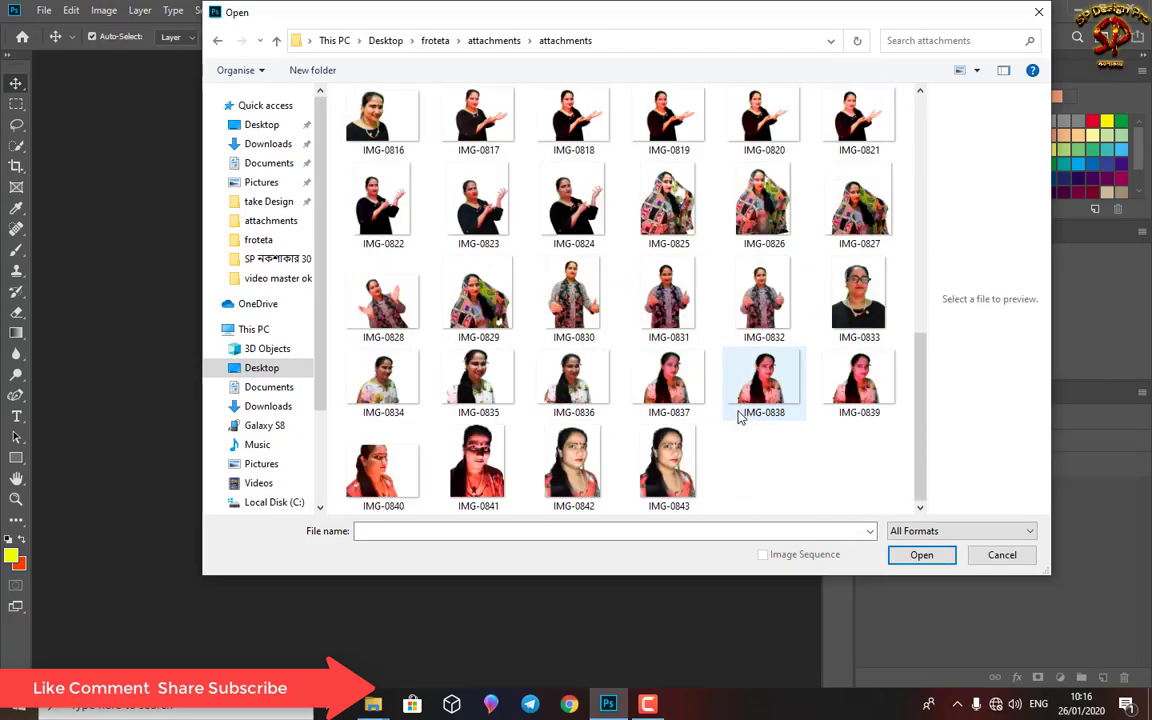
{"action": "scroll", "coordinate": [692, 410], "scroll_direction": "up", "scroll_amount": 4}
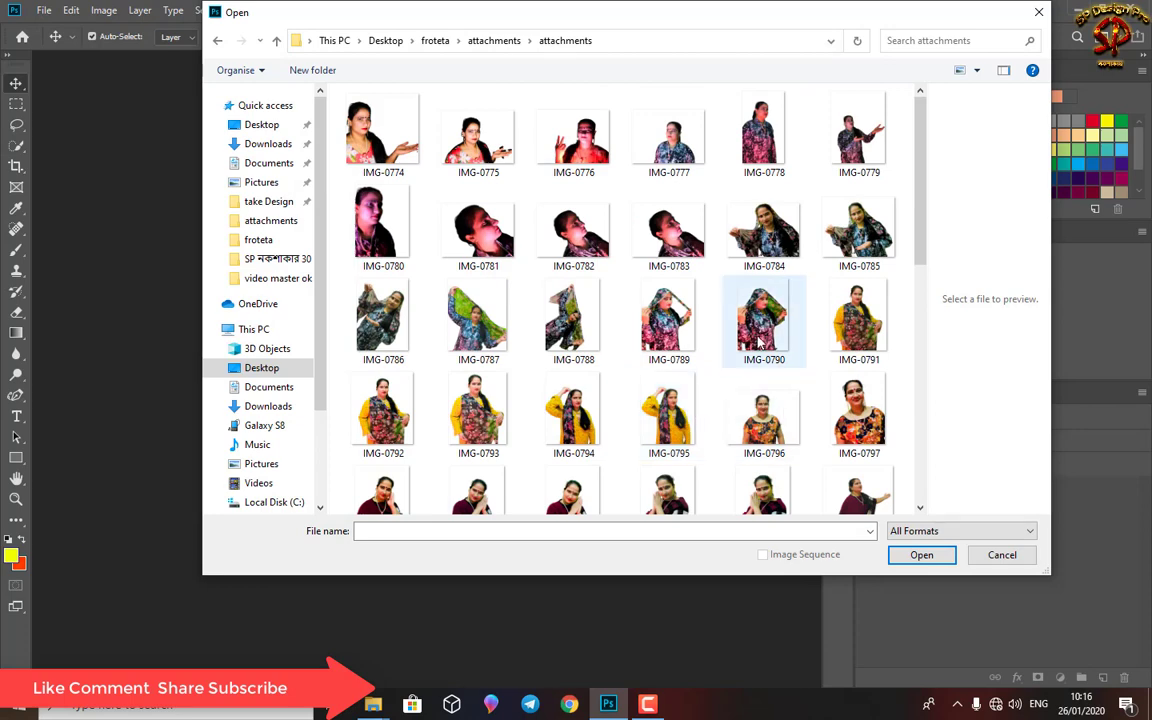
{"action": "left_click", "coordinate": [764, 320]}
{"action": "left_click", "coordinate": [922, 556]}
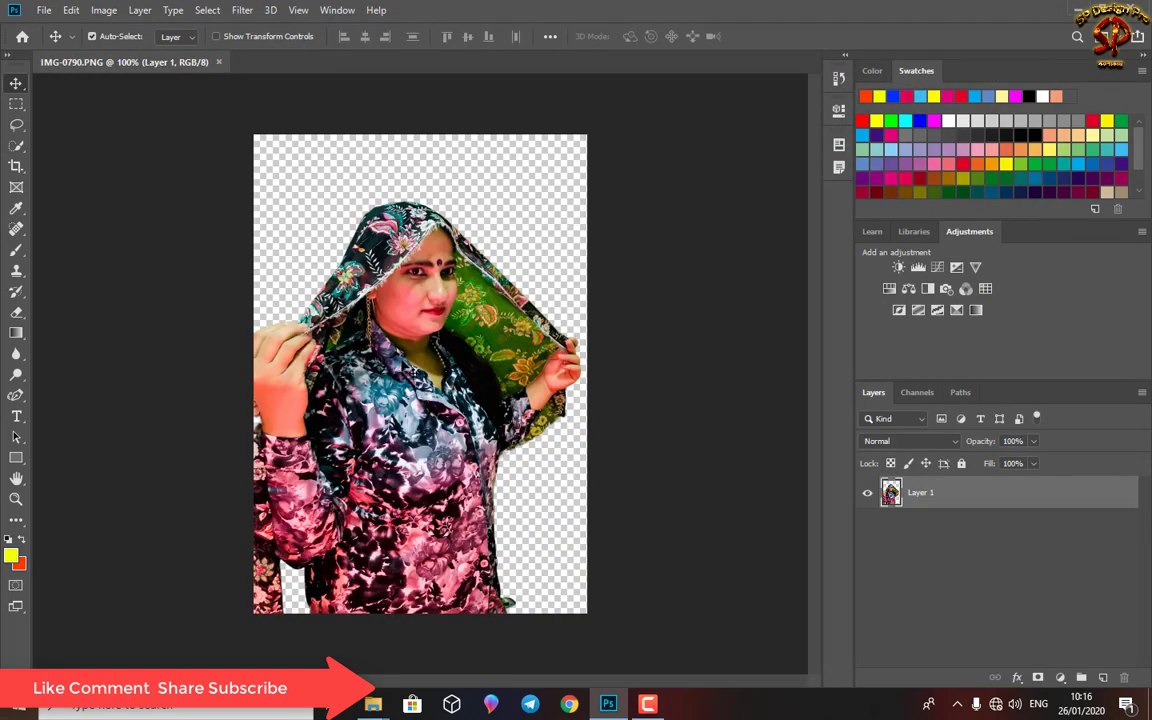
{"action": "key", "text": "ctrl+minus"}
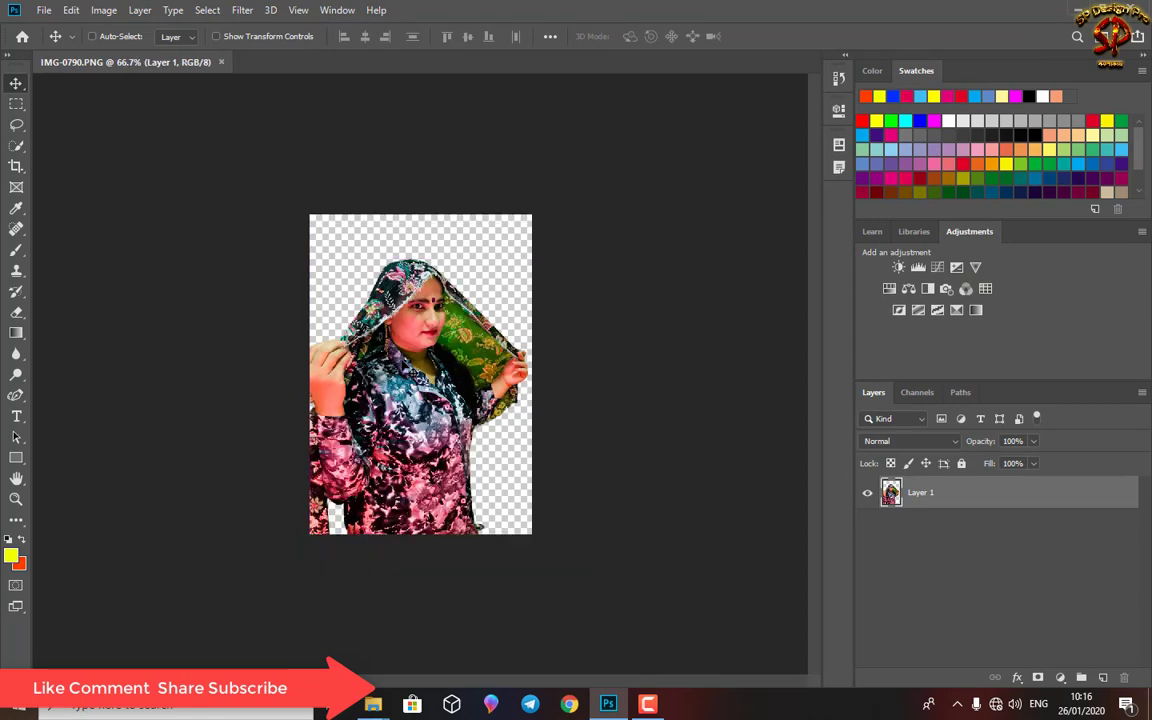
{"action": "key", "text": "ctrl+plus"}
{"action": "key", "text": "ctrl+plus"}
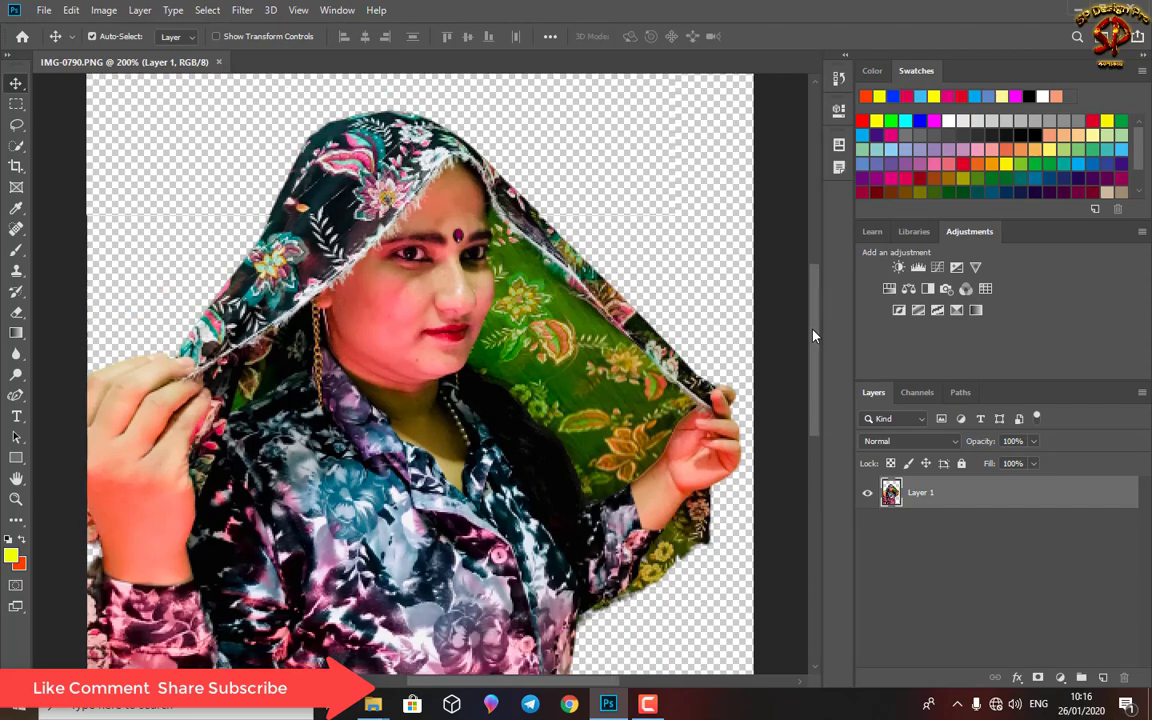
{"action": "mouse_move", "coordinate": [372, 704]}
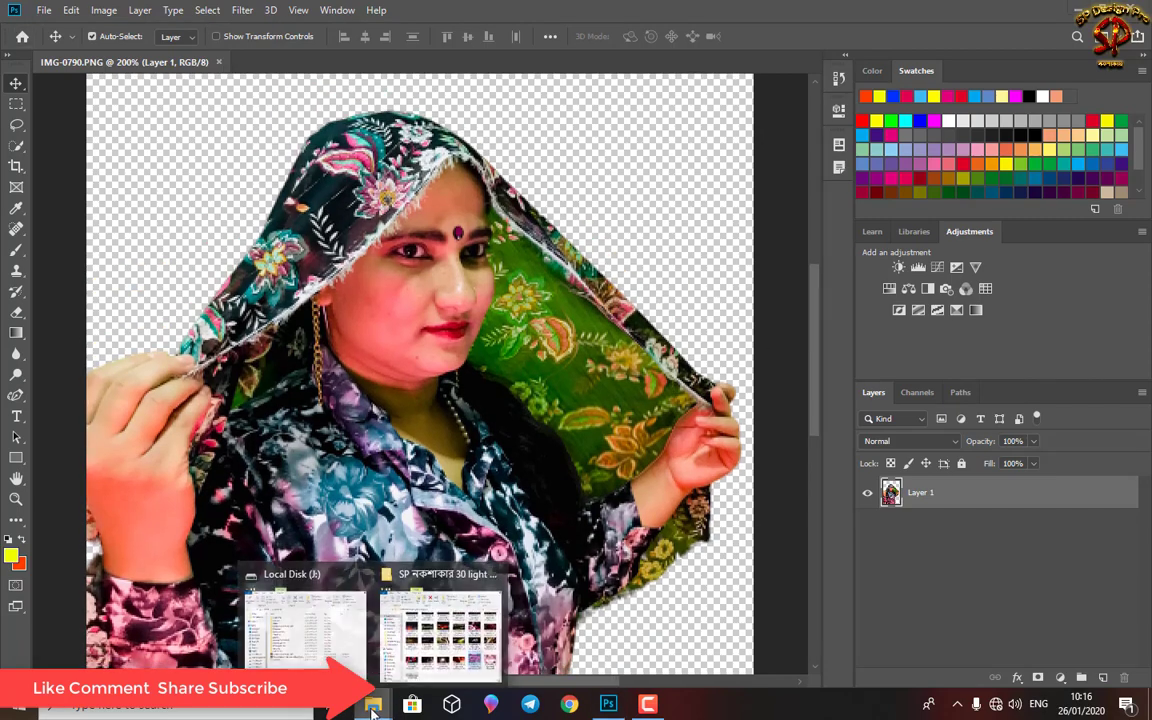
Open bokeh texture pack image (17) and paste the cut-out portrait onto it for transforming
{"action": "left_click", "coordinate": [440, 615]}
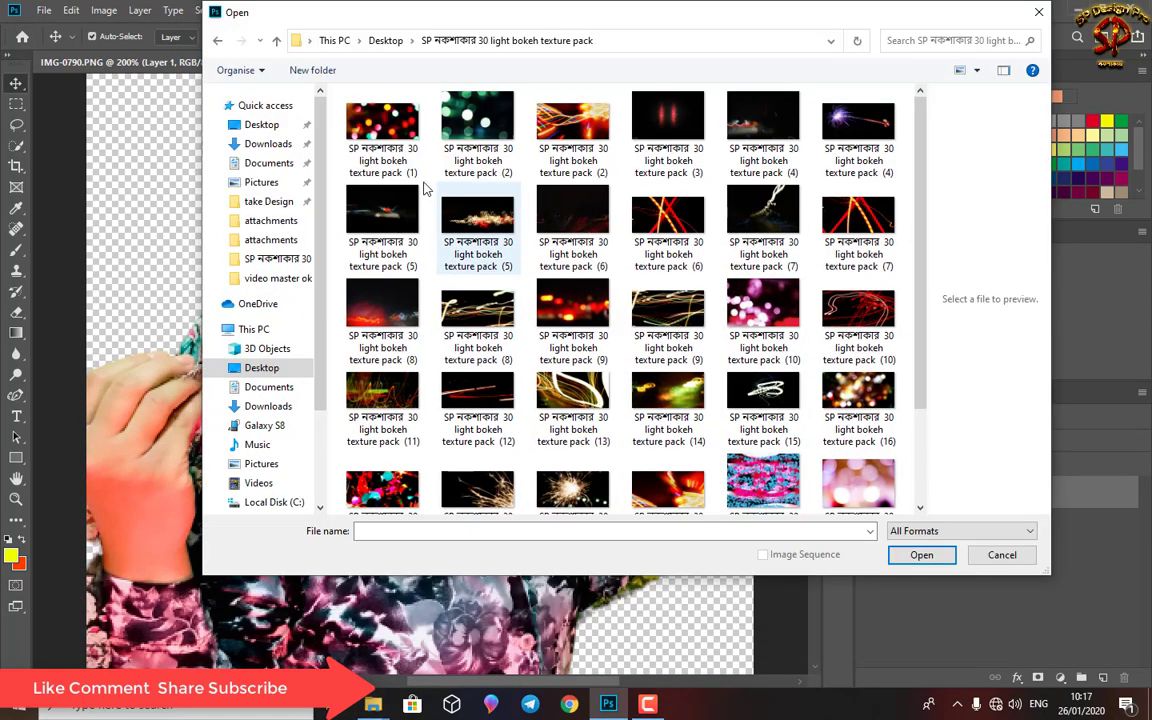
{"action": "scroll", "coordinate": [490, 300], "scroll_direction": "down", "scroll_amount": 3}
{"action": "left_click", "coordinate": [382, 380]}
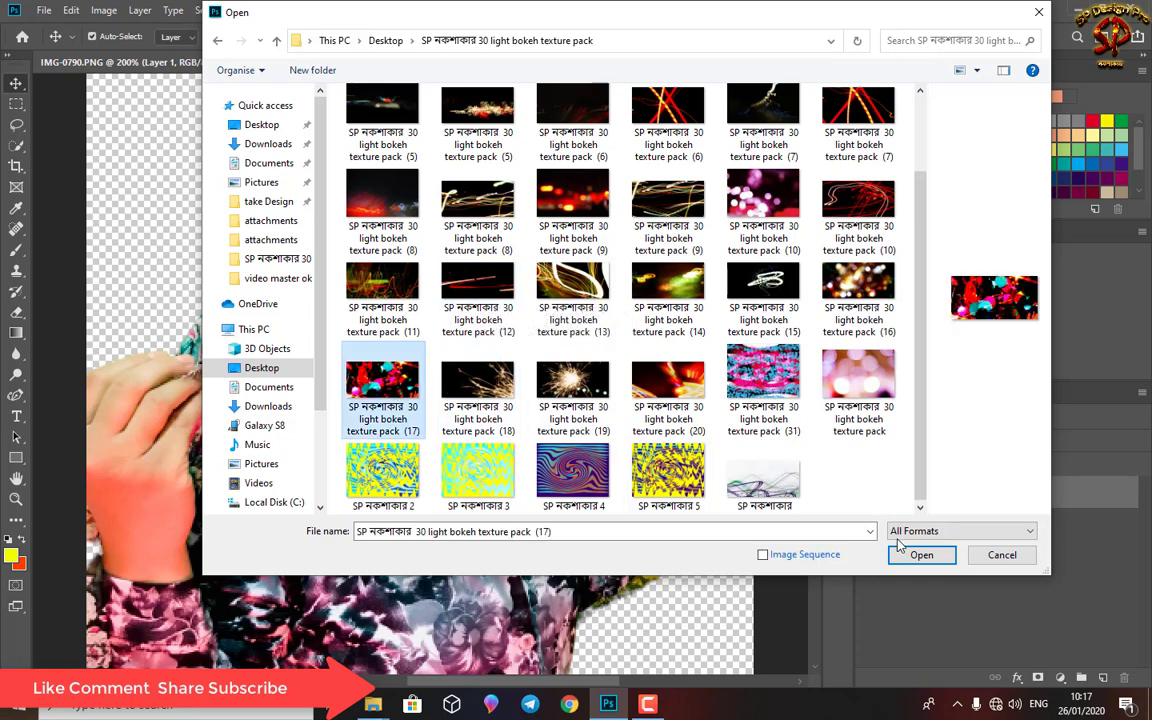
{"action": "left_click", "coordinate": [921, 555]}
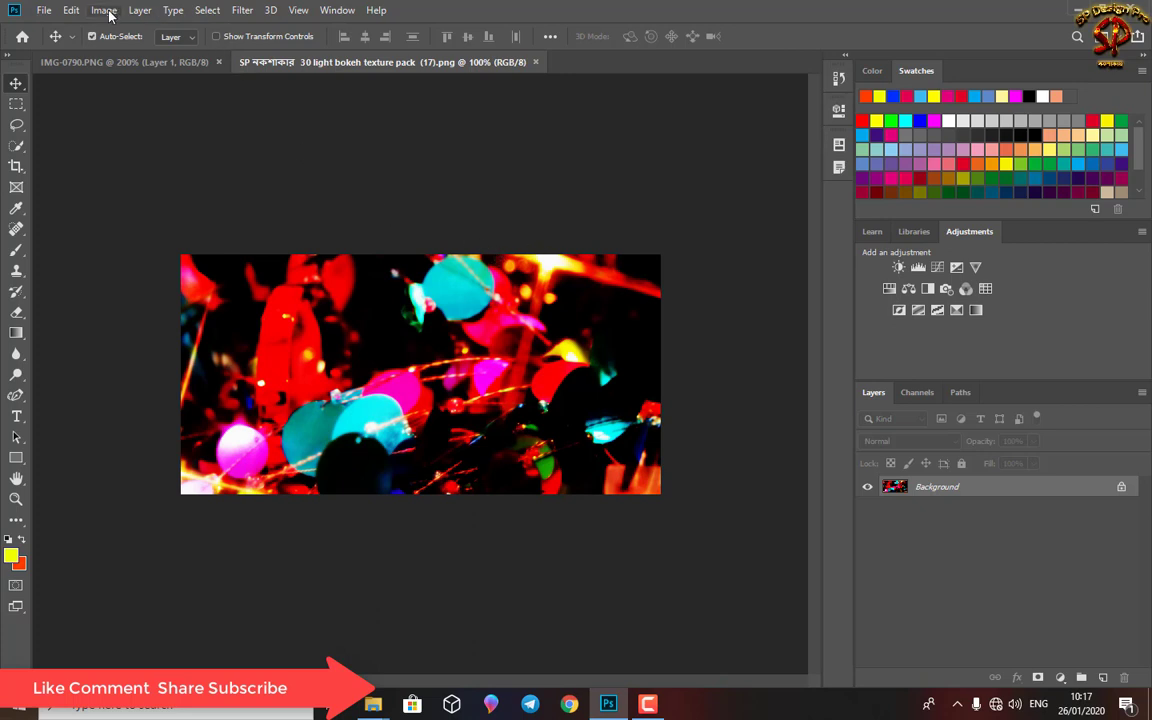
{"action": "key", "text": "ctrl+v"}
{"action": "key", "text": "ctrl+t"}
Move and scale the pasted woman to fill the canvas height at its left edge
{"action": "left_click_drag", "start_coordinate": [274, 397], "coordinate": [307, 355]}
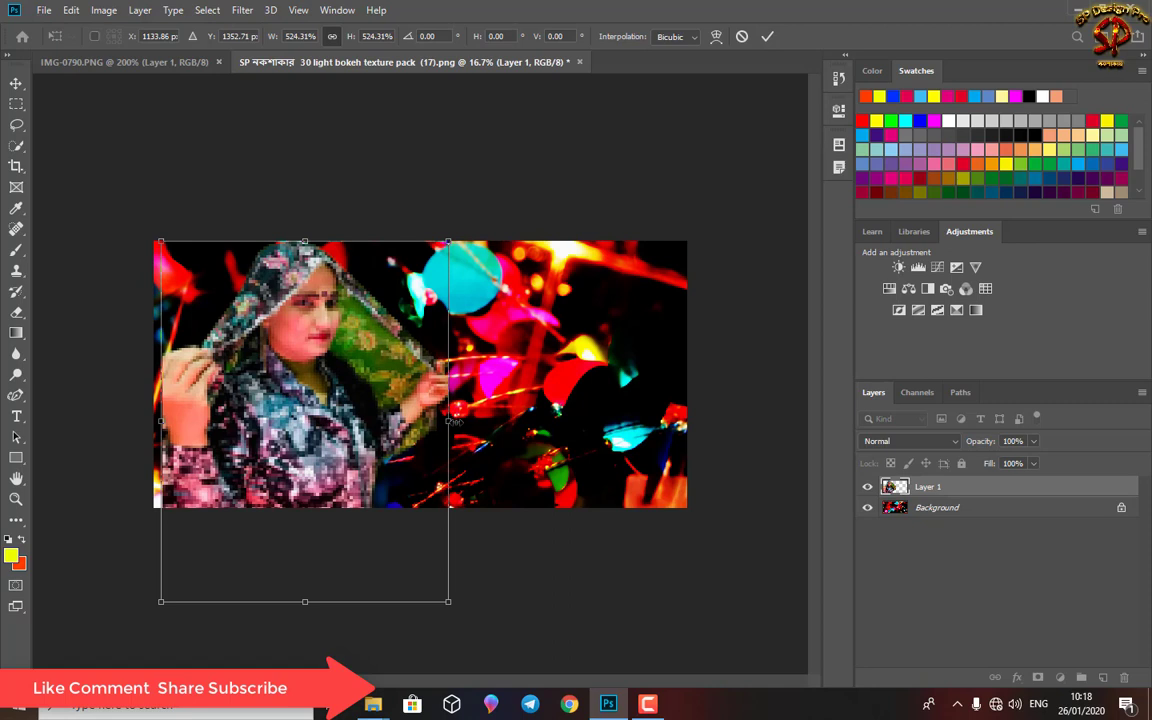
{"action": "left_click_drag", "start_coordinate": [305, 605], "coordinate": [311, 551]}
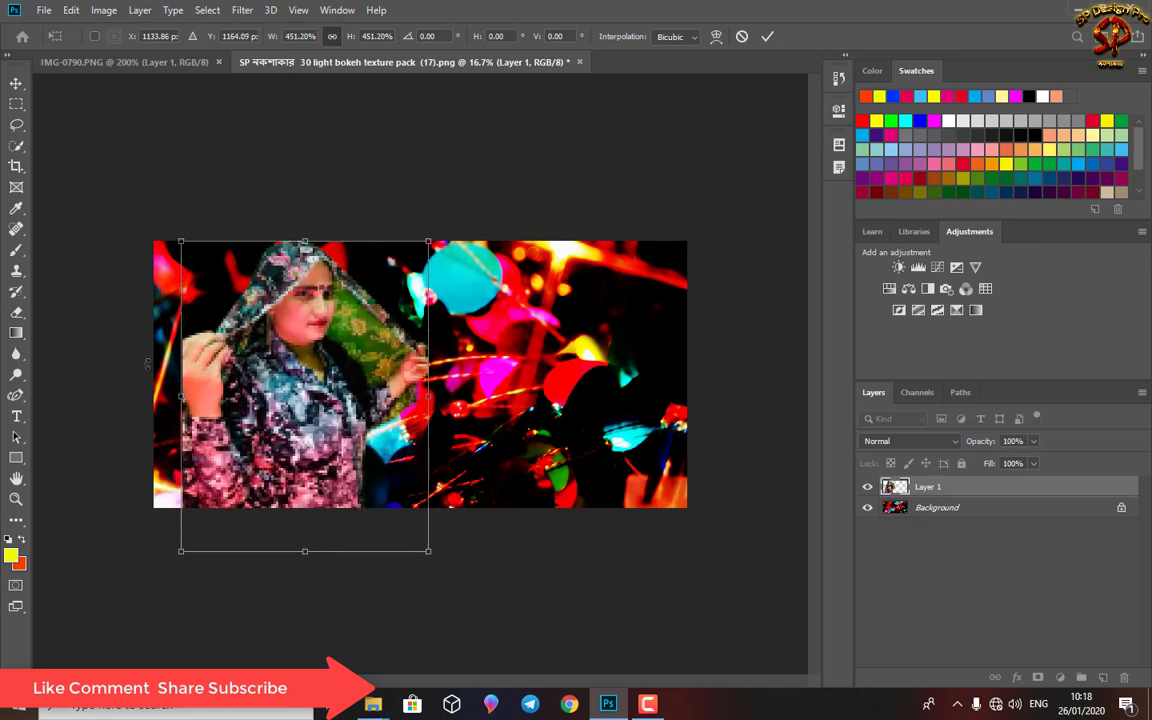
{"action": "left_click_drag", "start_coordinate": [172, 389], "coordinate": [144, 389]}
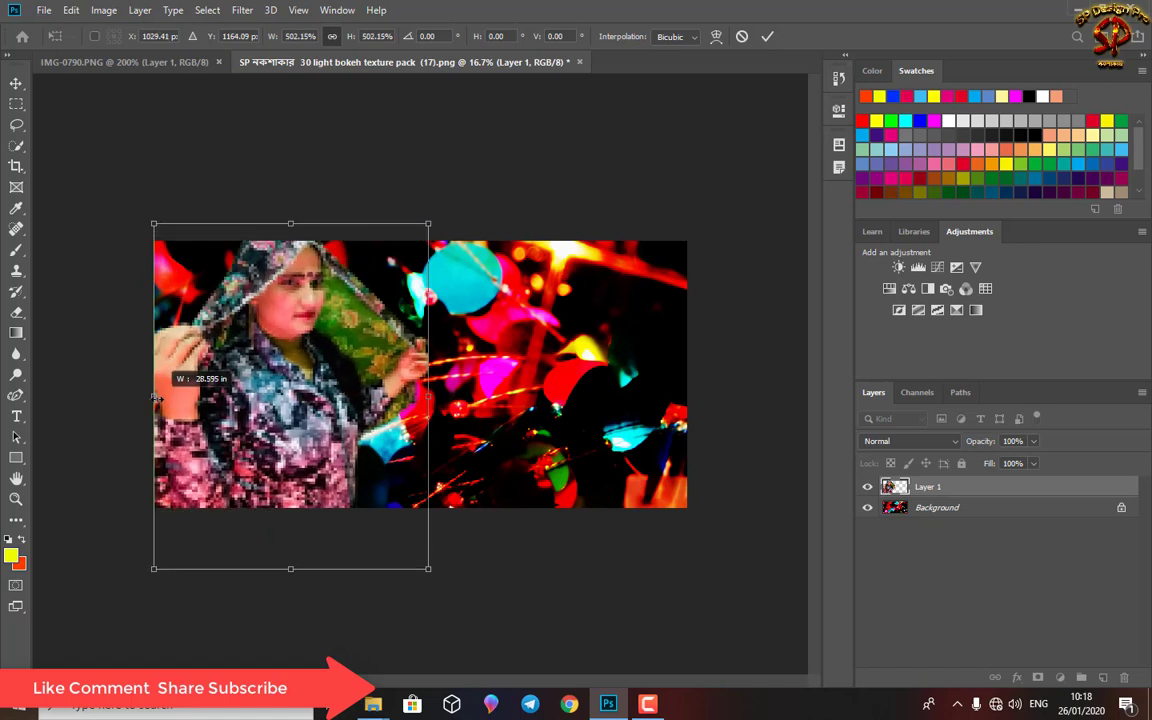
{"action": "left_click_drag", "start_coordinate": [288, 222], "coordinate": [288, 240]}
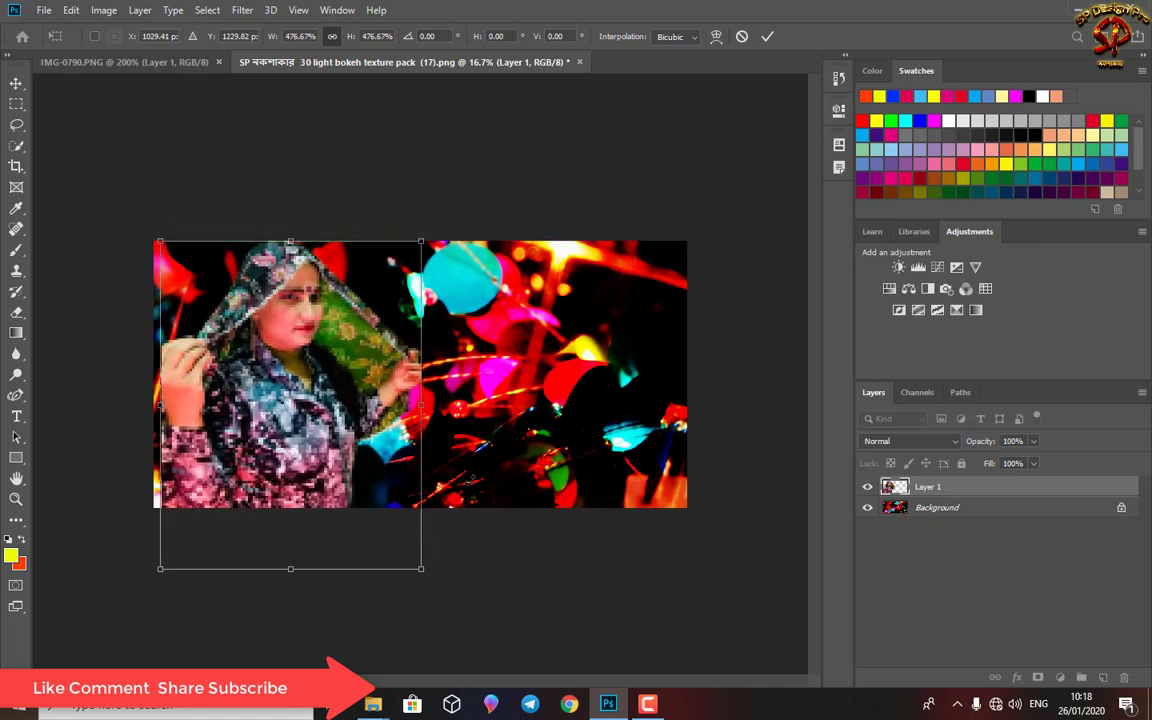
{"action": "key", "text": "Return"}
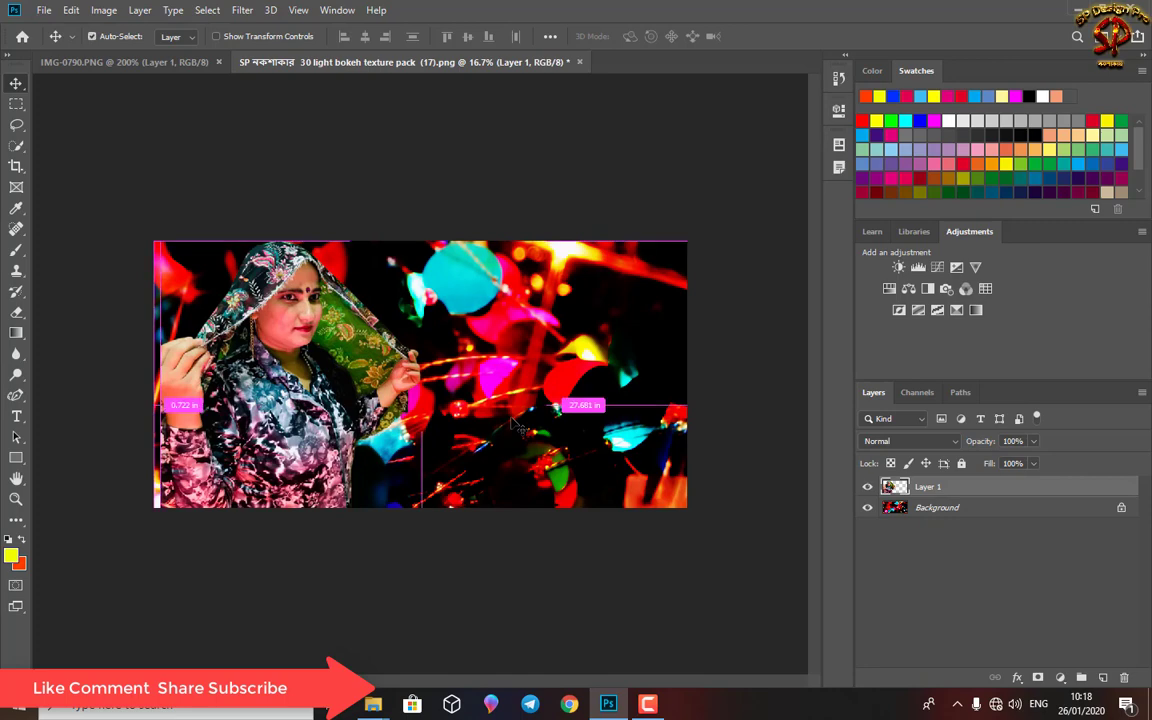
Zoom and pan the view to recentre the composition
{"action": "key", "text": "ctrl+minus"}
{"action": "key", "text": "ctrl+plus"}
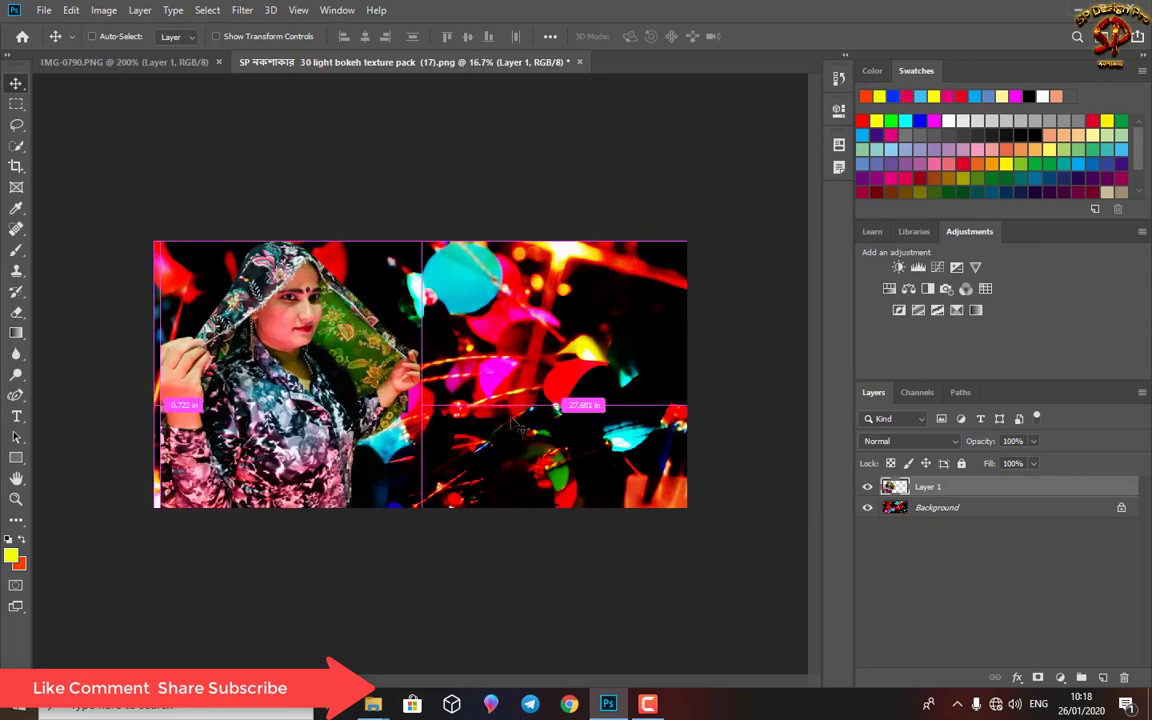
{"action": "key", "text": "ctrl+plus"}
{"action": "key", "text": "ctrl"}
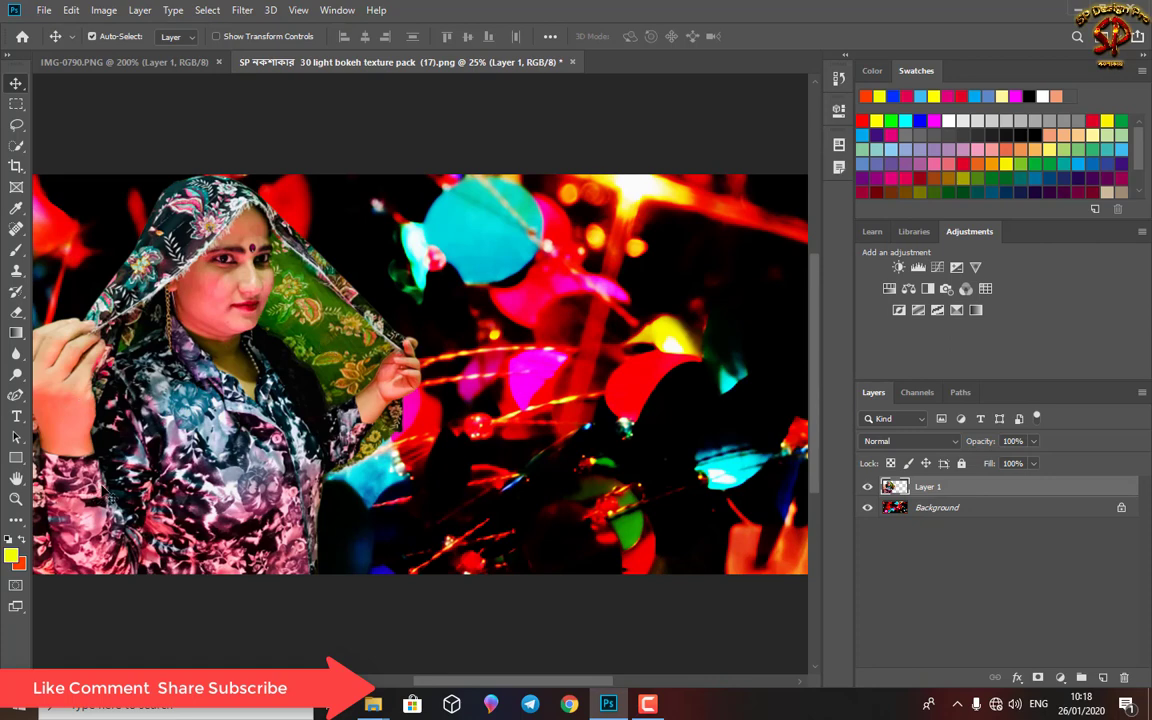
{"action": "left_click", "coordinate": [16, 479]}
{"action": "left_click_drag", "start_coordinate": [150, 378], "coordinate": [200, 417]}
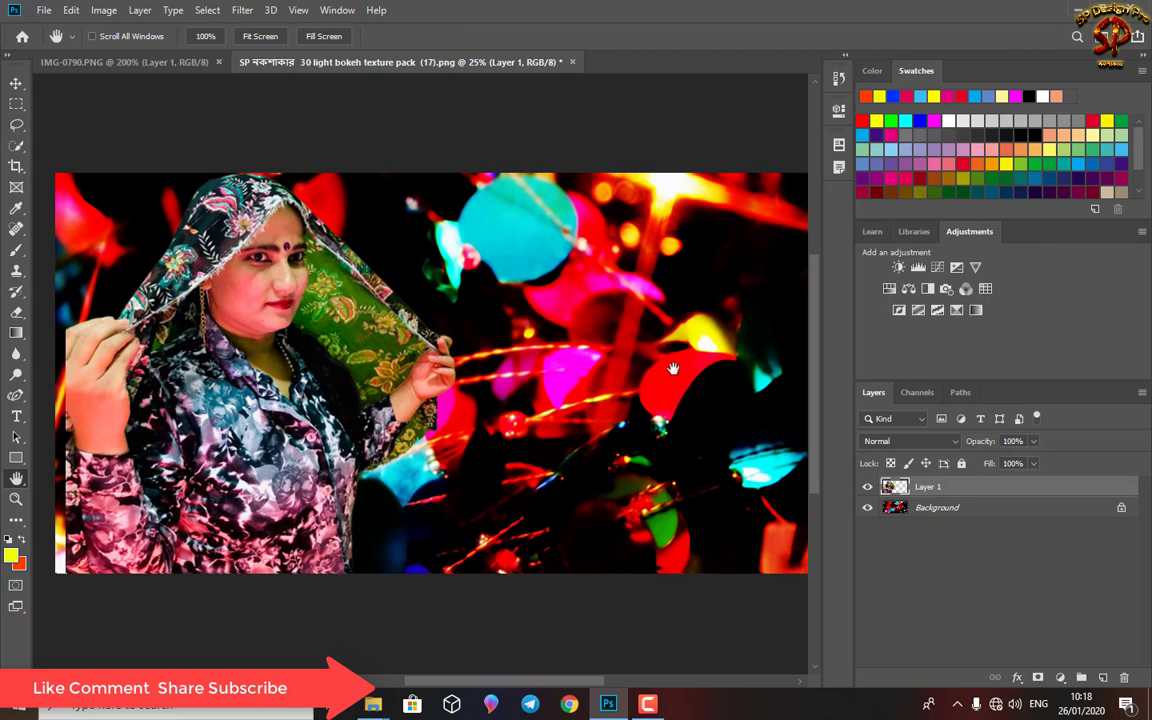
{"action": "left_click_drag", "start_coordinate": [673, 369], "coordinate": [651, 366]}
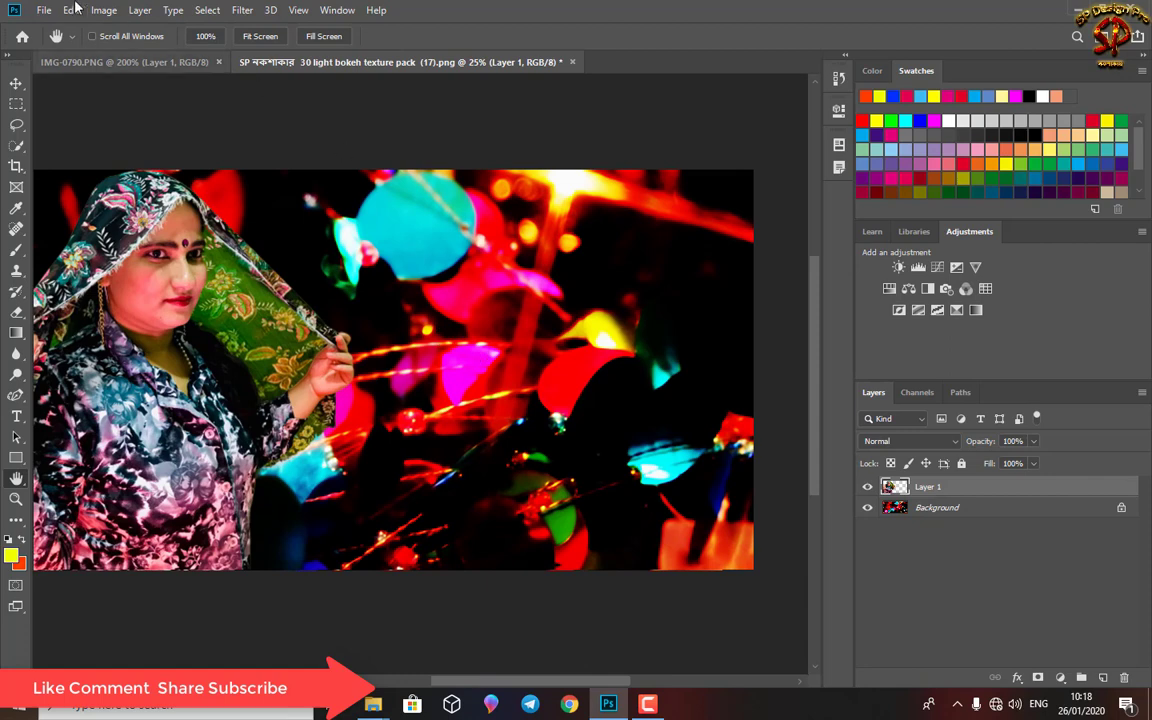
Enlarge the second woman (Layer 2) on the right side and recentre the view
{"action": "left_click", "coordinate": [43, 10]}
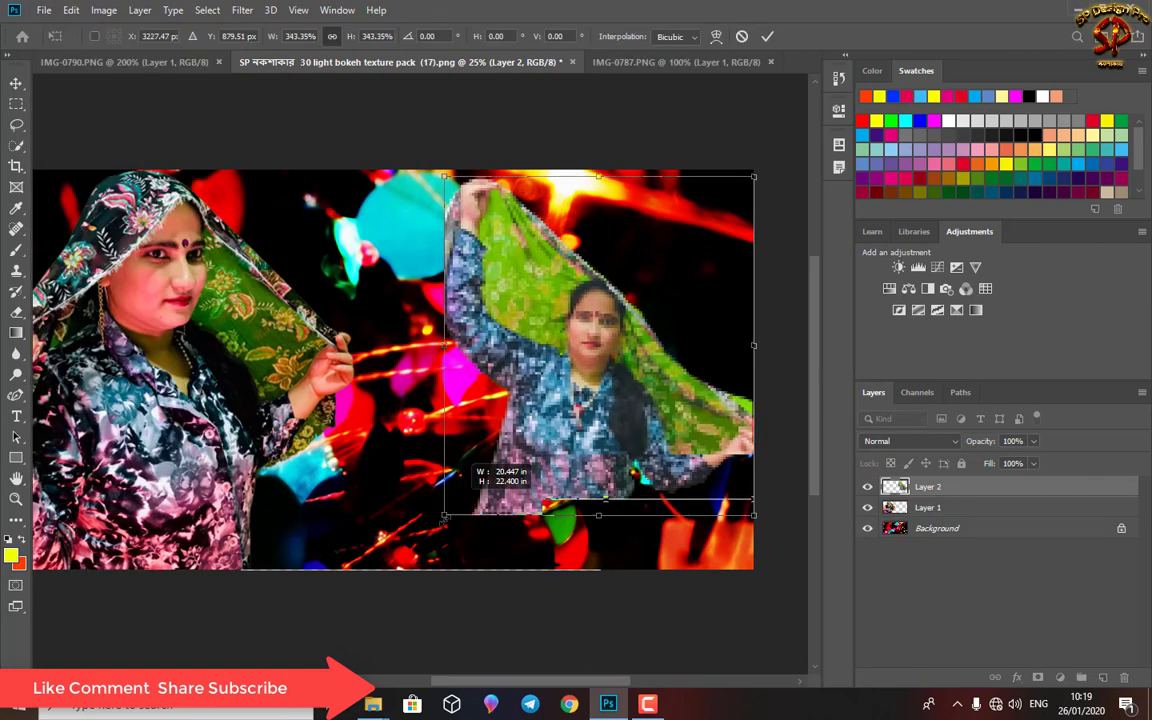
{"action": "left_click_drag", "start_coordinate": [444, 517], "coordinate": [397, 568]}
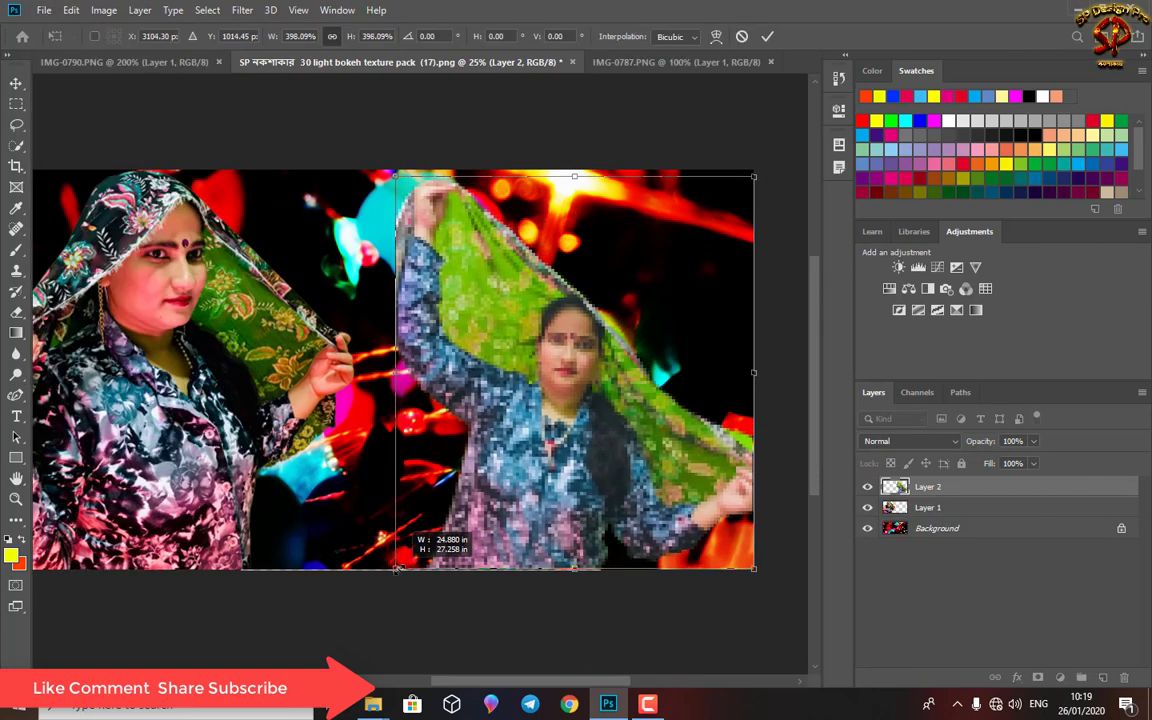
{"action": "left_click_drag", "start_coordinate": [397, 568], "coordinate": [393, 571]}
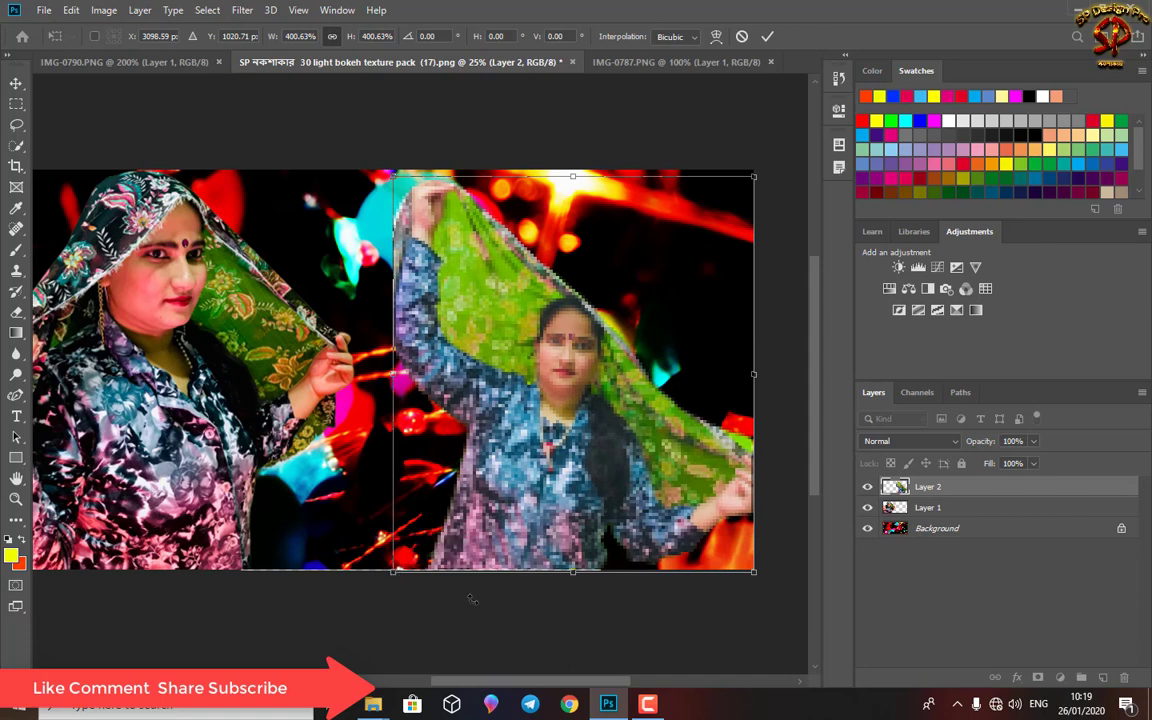
{"action": "key", "text": "Return"}
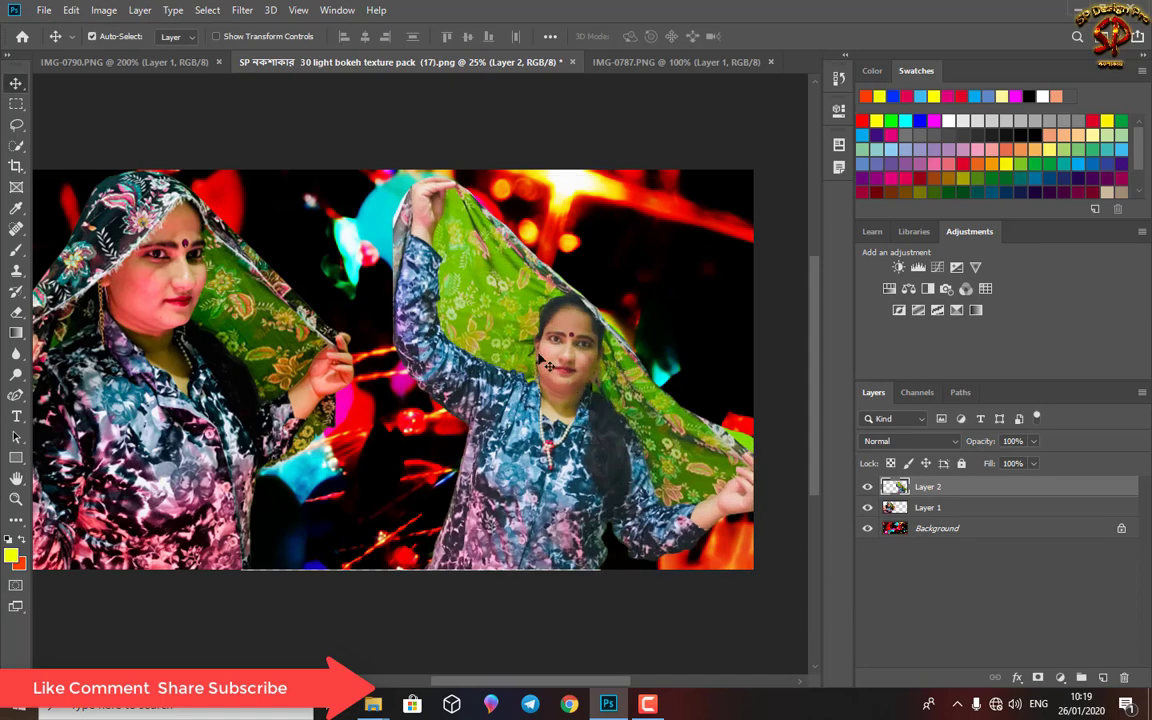
{"action": "left_click", "coordinate": [16, 478]}
{"action": "left_click_drag", "start_coordinate": [203, 432], "coordinate": [322, 414]}
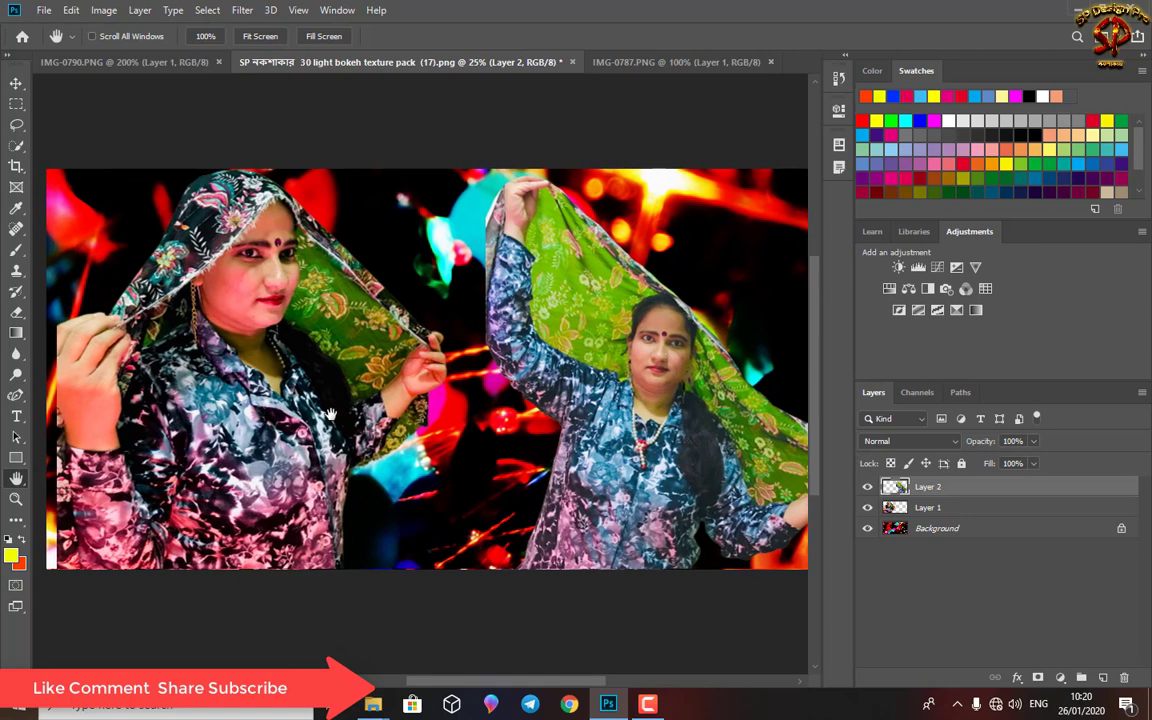
{"action": "left_click_drag", "start_coordinate": [668, 377], "coordinate": [648, 380]}
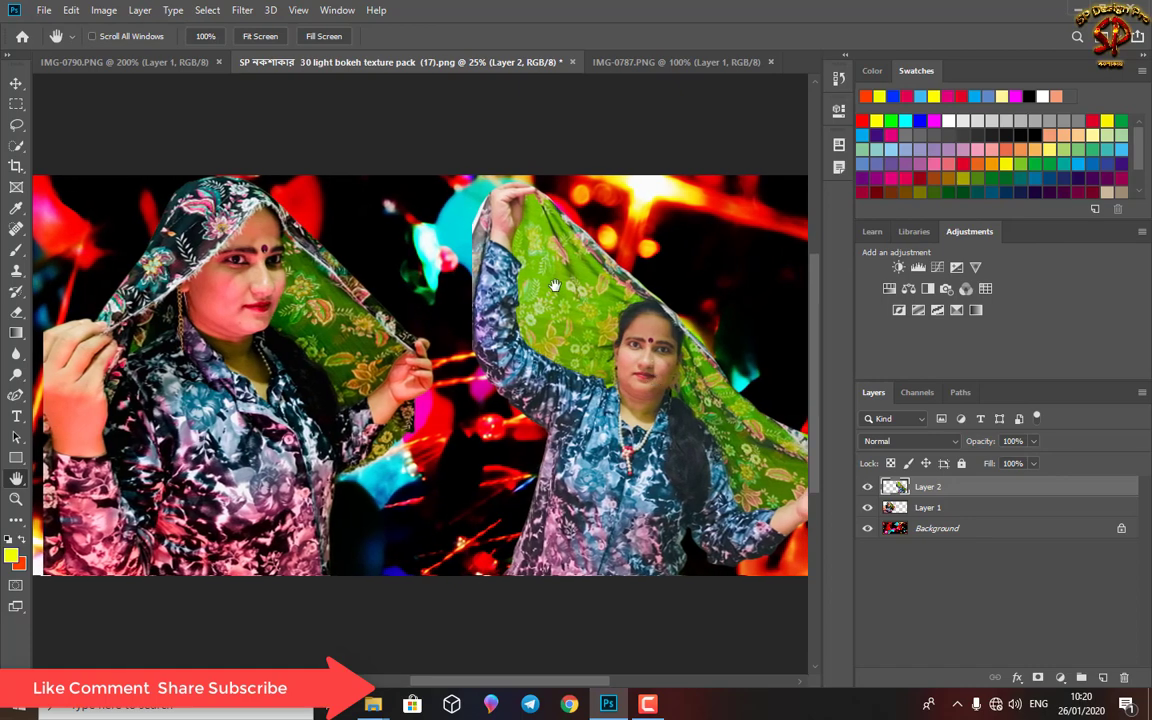
Nudge the woman in the yellow top slightly lower on the pink bokeh background and commit
{"action": "left_click", "coordinate": [44, 10]}
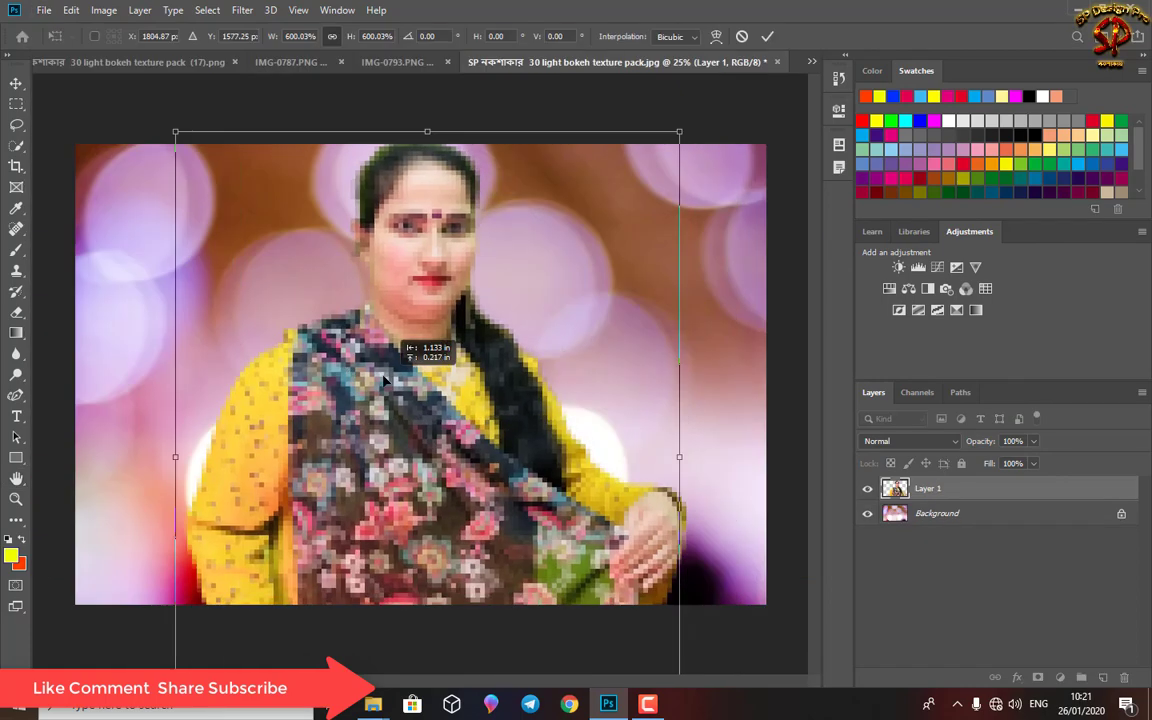
{"action": "left_click_drag", "start_coordinate": [432, 385], "coordinate": [507, 412]}
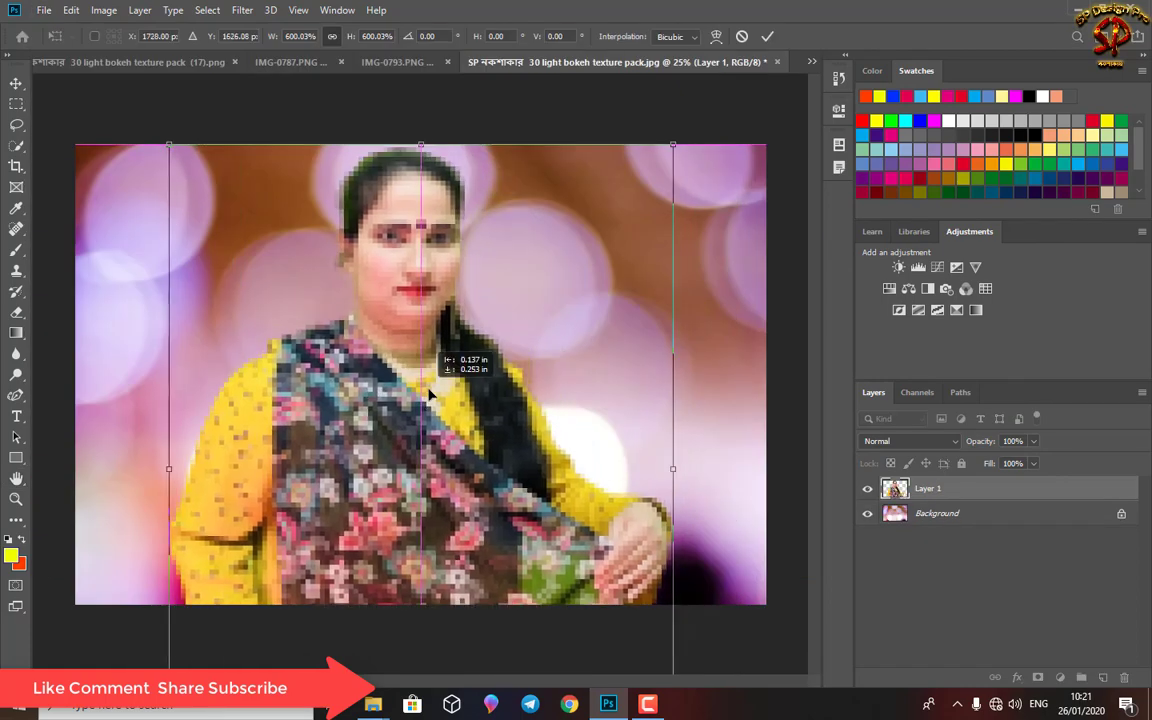
{"action": "key", "text": "Return"}
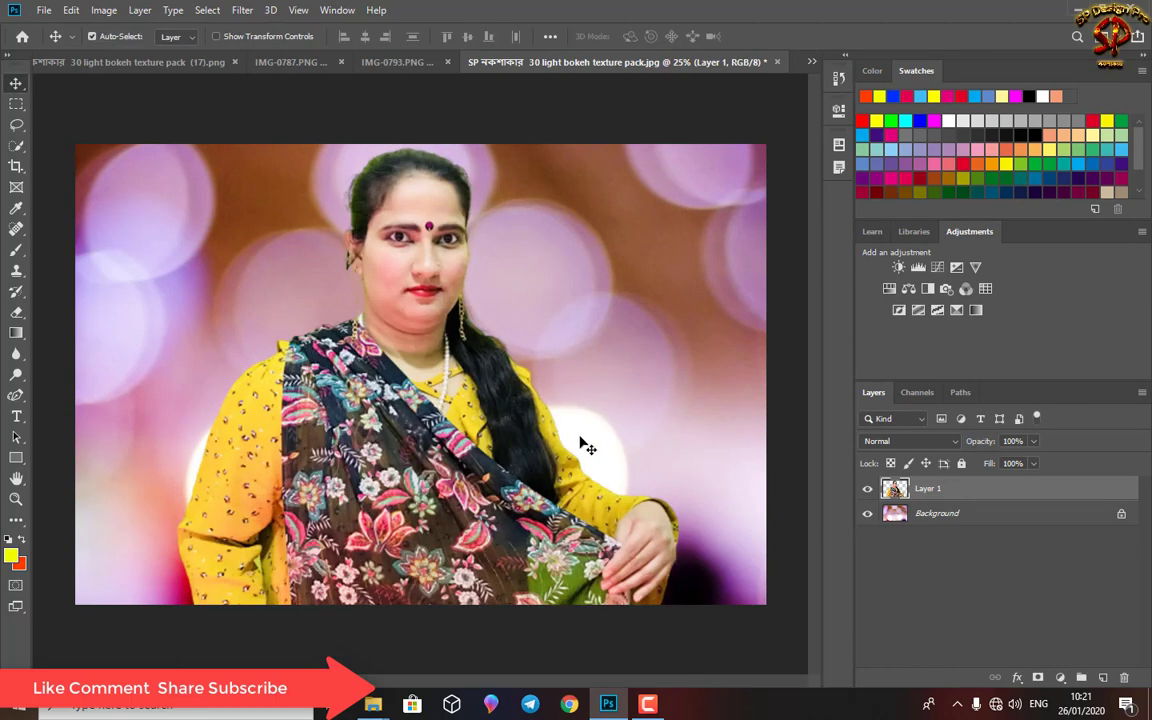
{"action": "left_click_drag", "start_coordinate": [617, 290], "coordinate": [630, 292]}
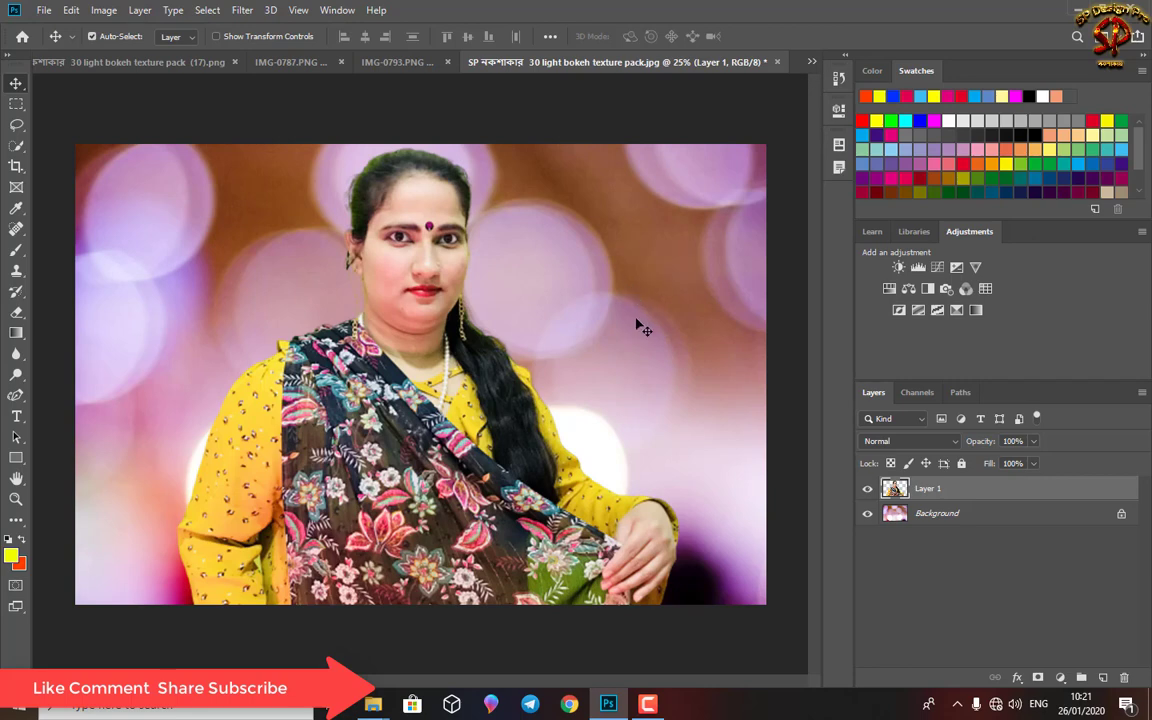